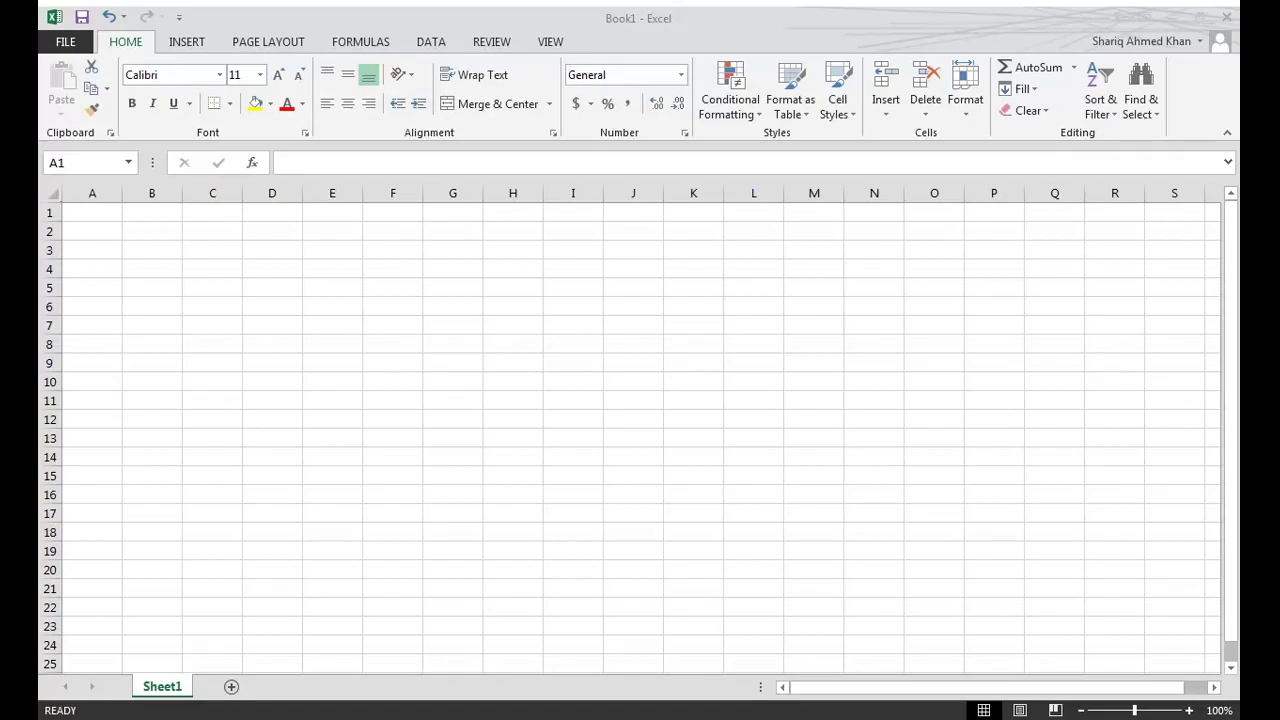
pyautogui.hotkey('ctrl', 'v')
pyautogui.click(1077, 643)
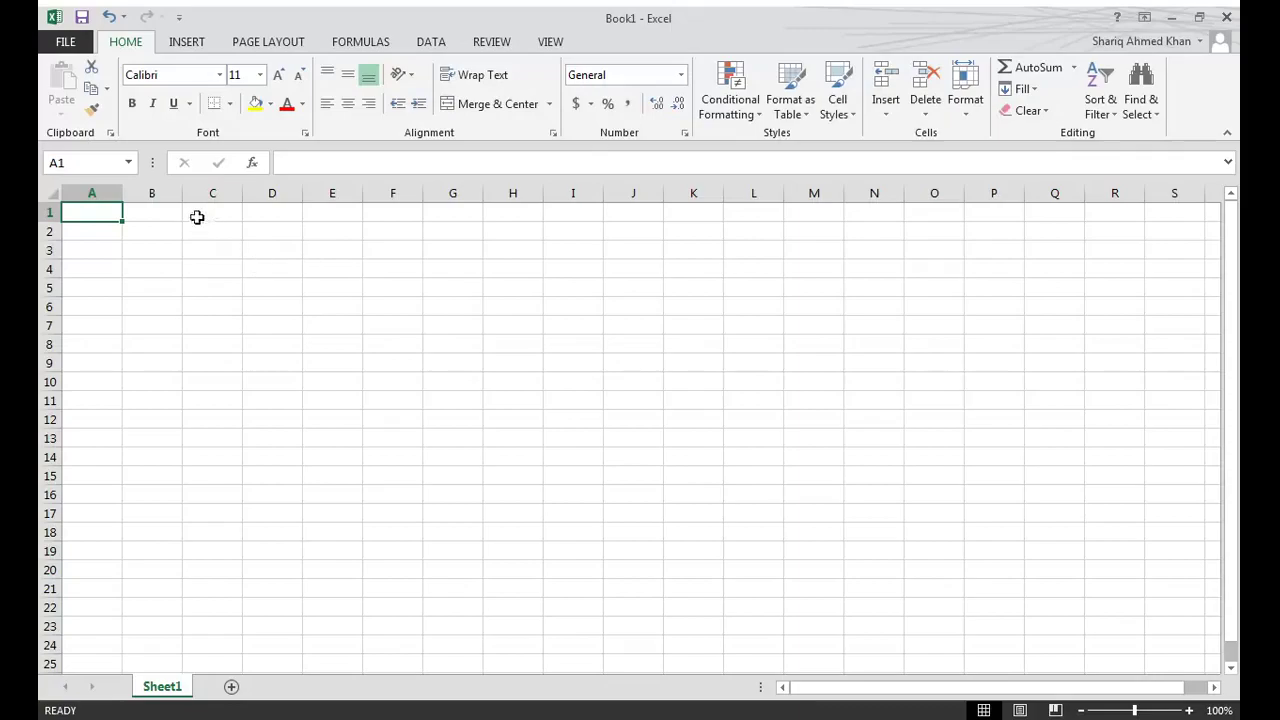
pyautogui.moveTo(47, 210); pyautogui.dragTo(47, 494)
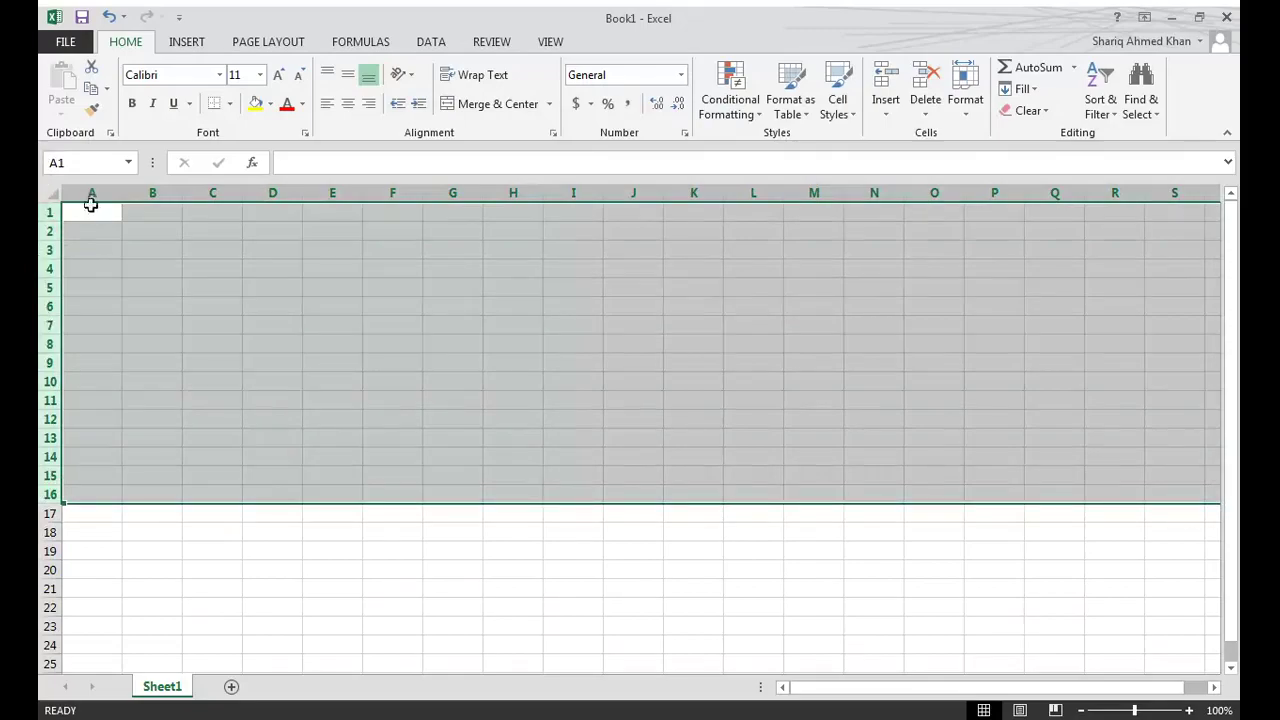
pyautogui.click(162, 340)
pyautogui.moveTo(97, 194); pyautogui.dragTo(871, 180)
pyautogui.click(655, 271)
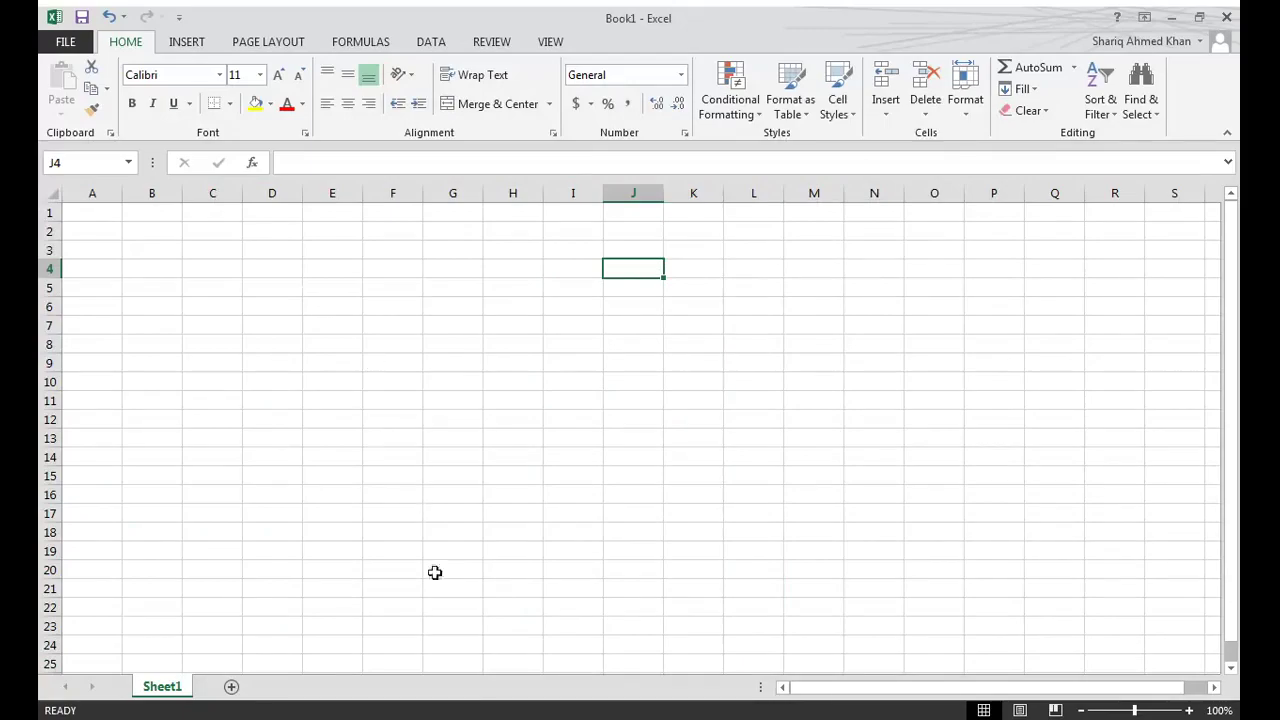
pyautogui.moveTo(910, 687); pyautogui.dragTo(530, 680)
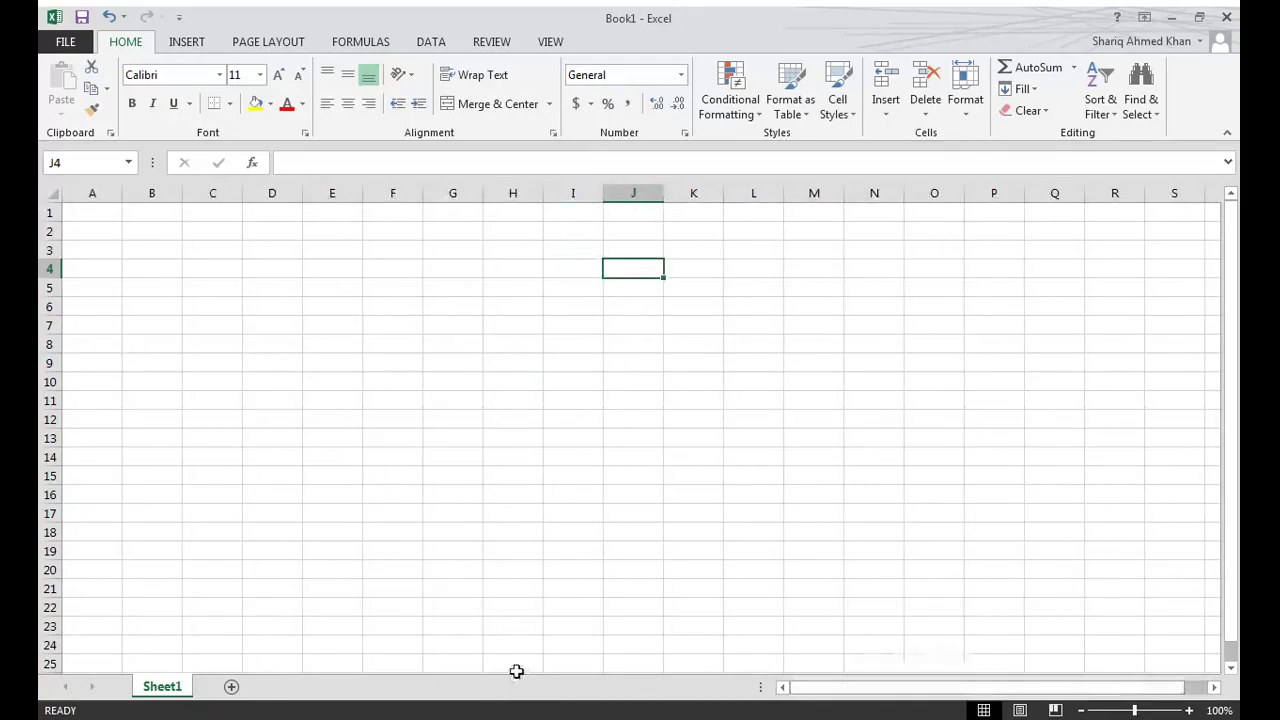
pyautogui.click(177, 410)
pyautogui.click(148, 241)
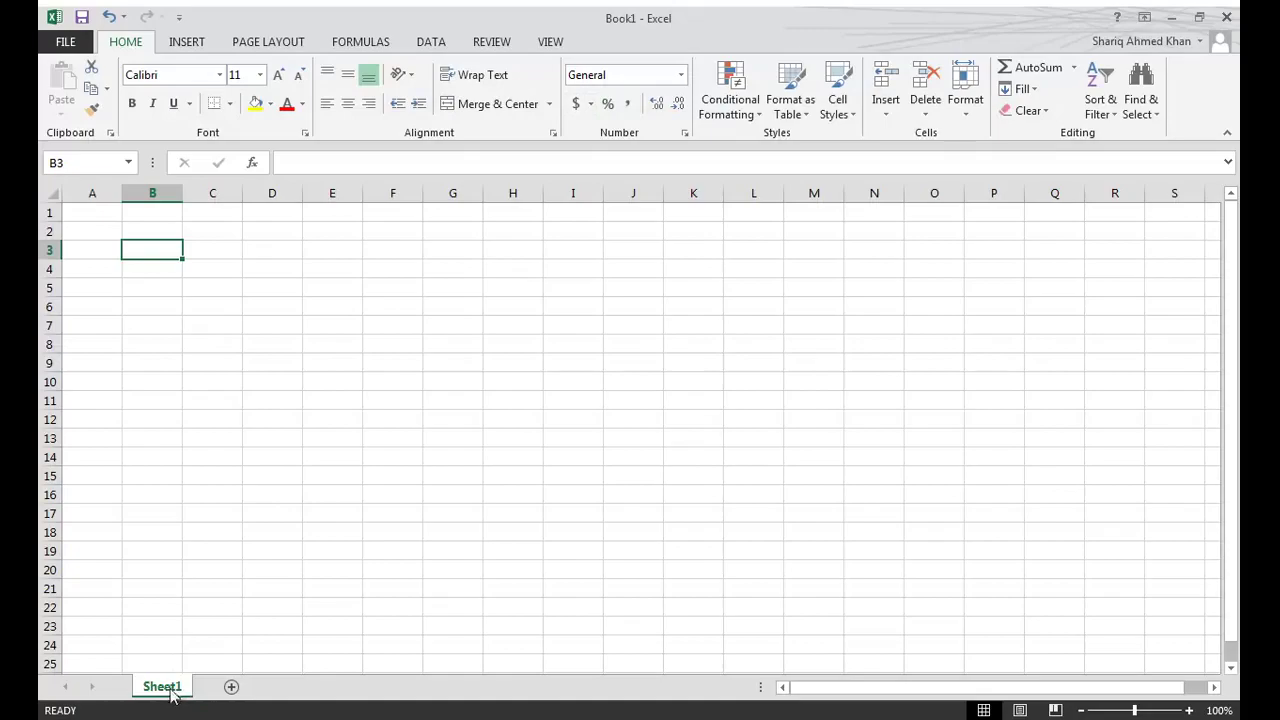
# - Add two new worksheets to the workbook and return to Sheet1
pyautogui.click(231, 687)
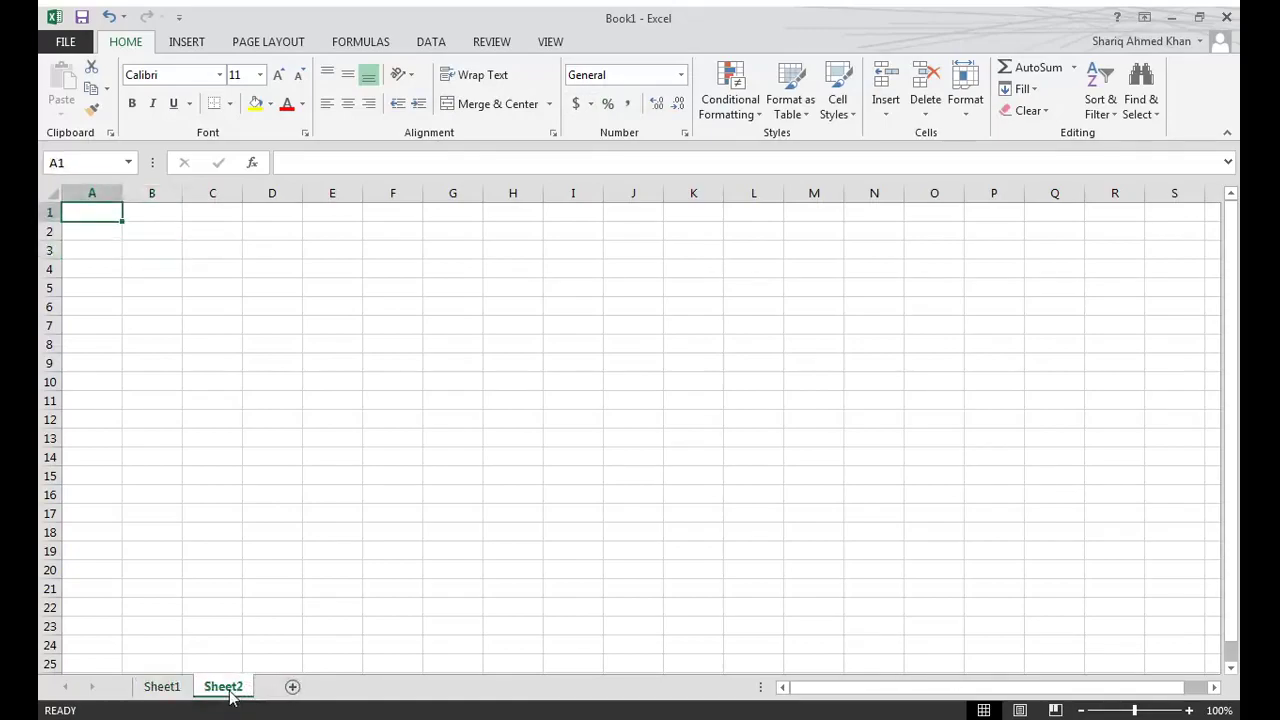
pyautogui.click(289, 688)
pyautogui.click(170, 688)
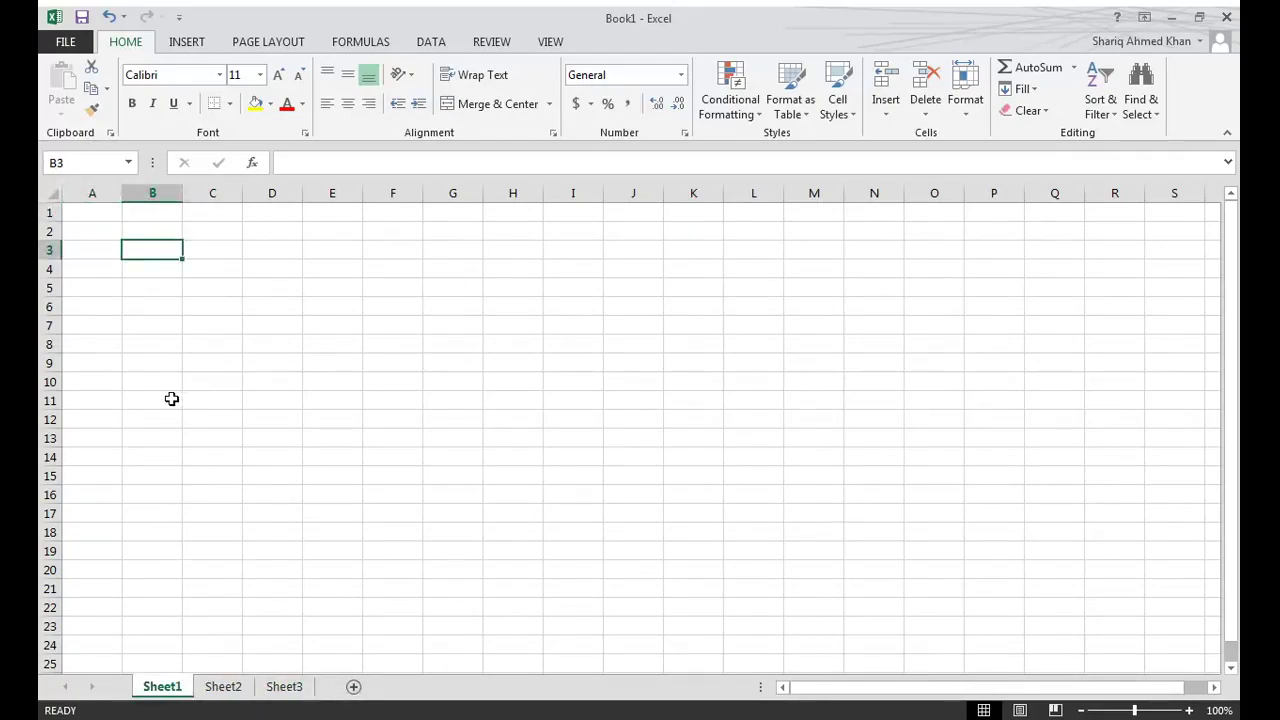
pyautogui.click(167, 230)
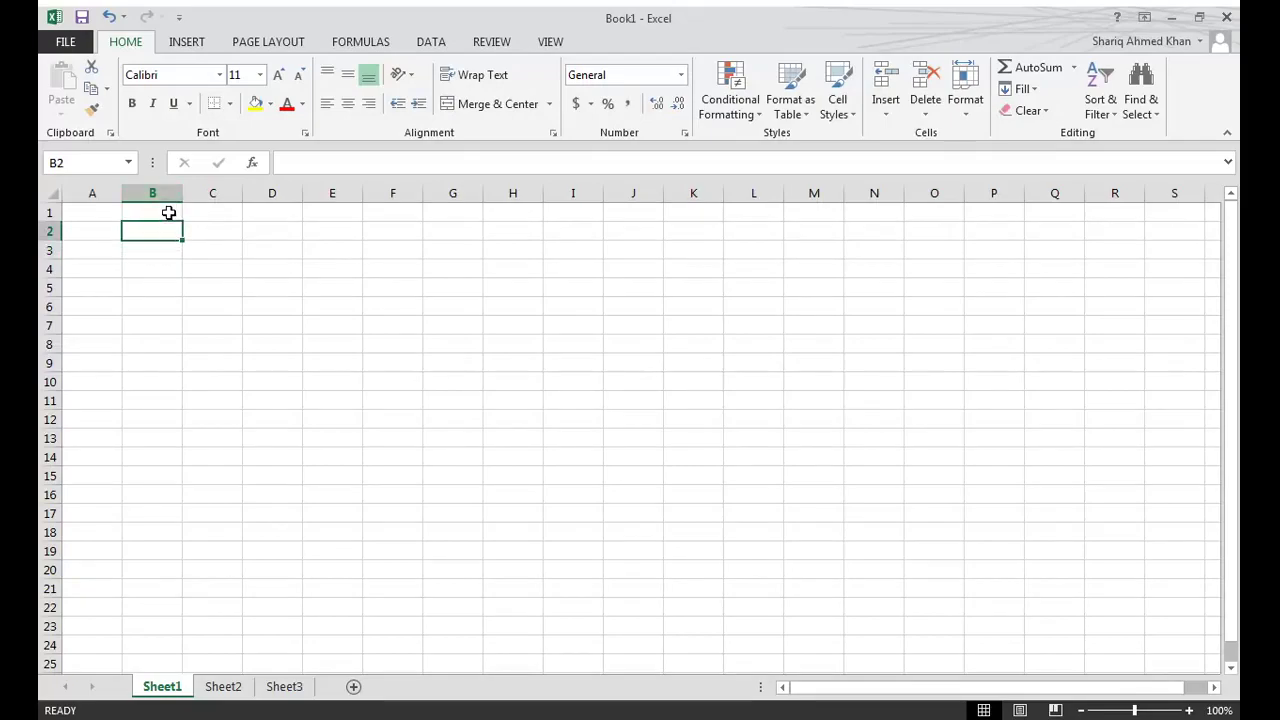
pyautogui.click(168, 212)
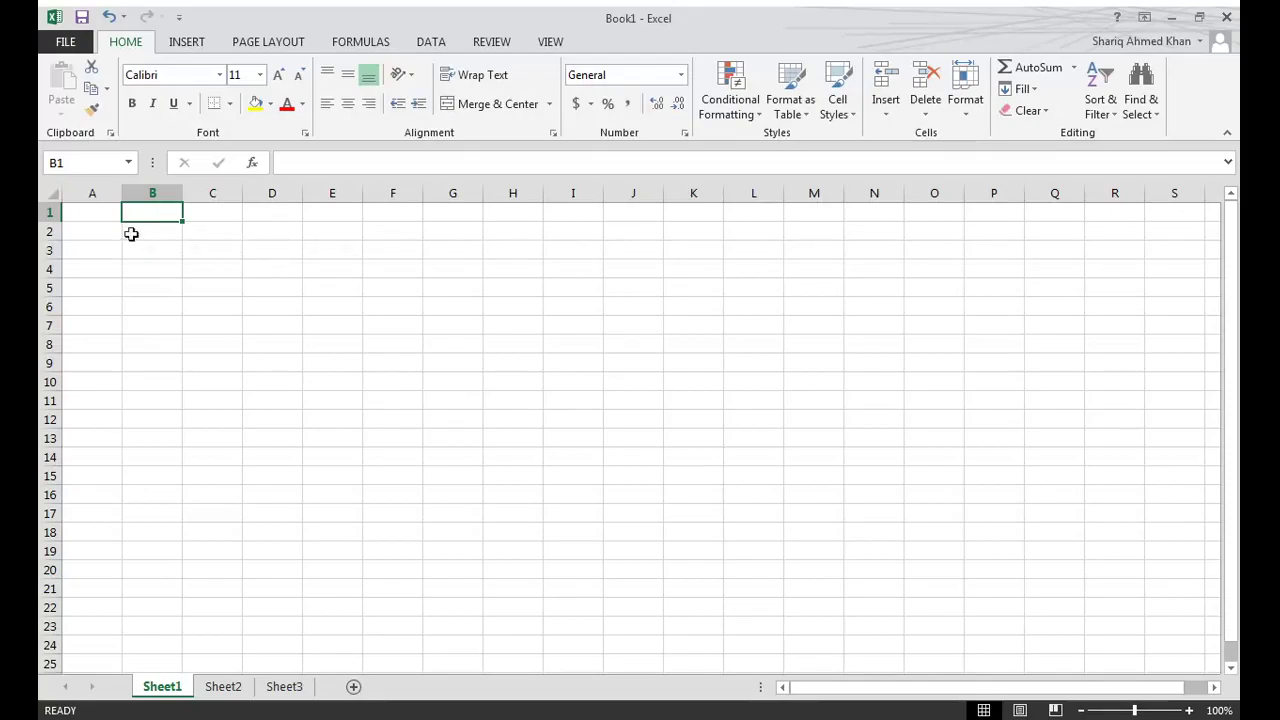
pyautogui.click(194, 245)
pyautogui.click(225, 226)
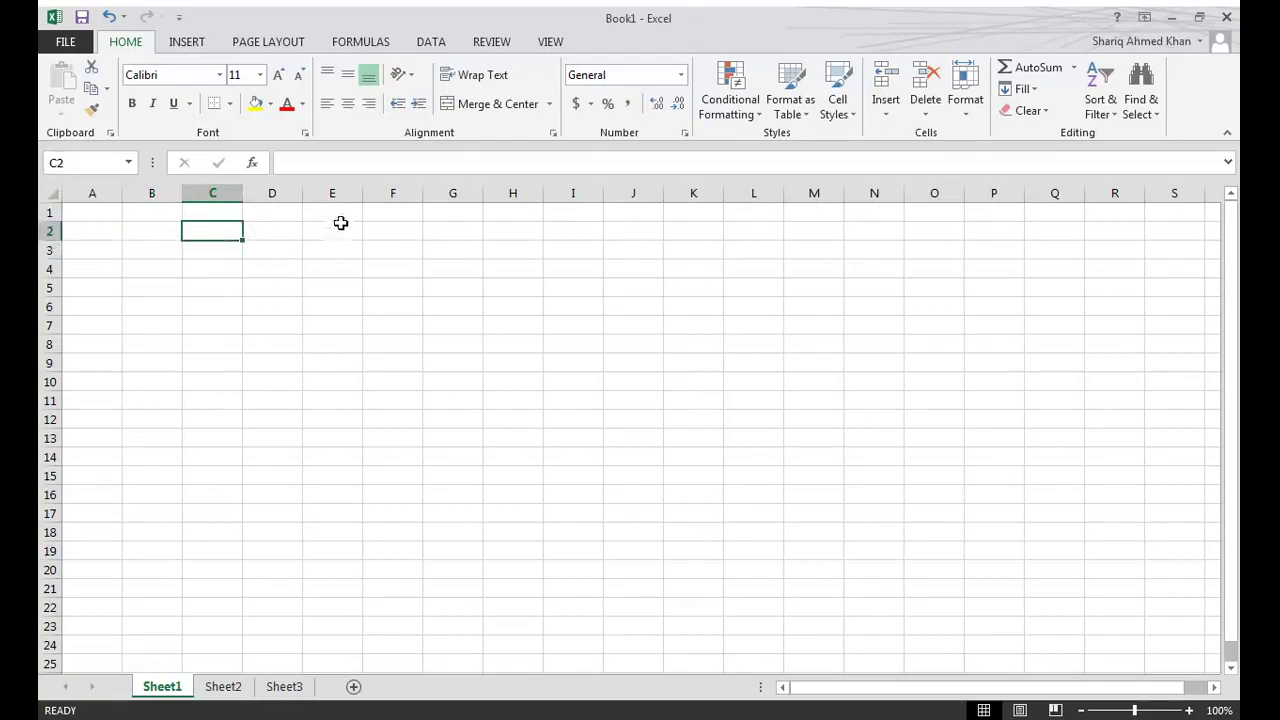
pyautogui.click(266, 231)
# - Enter the title "Marks Sheet" in cell E2 of Sheet1
pyautogui.click(340, 234)
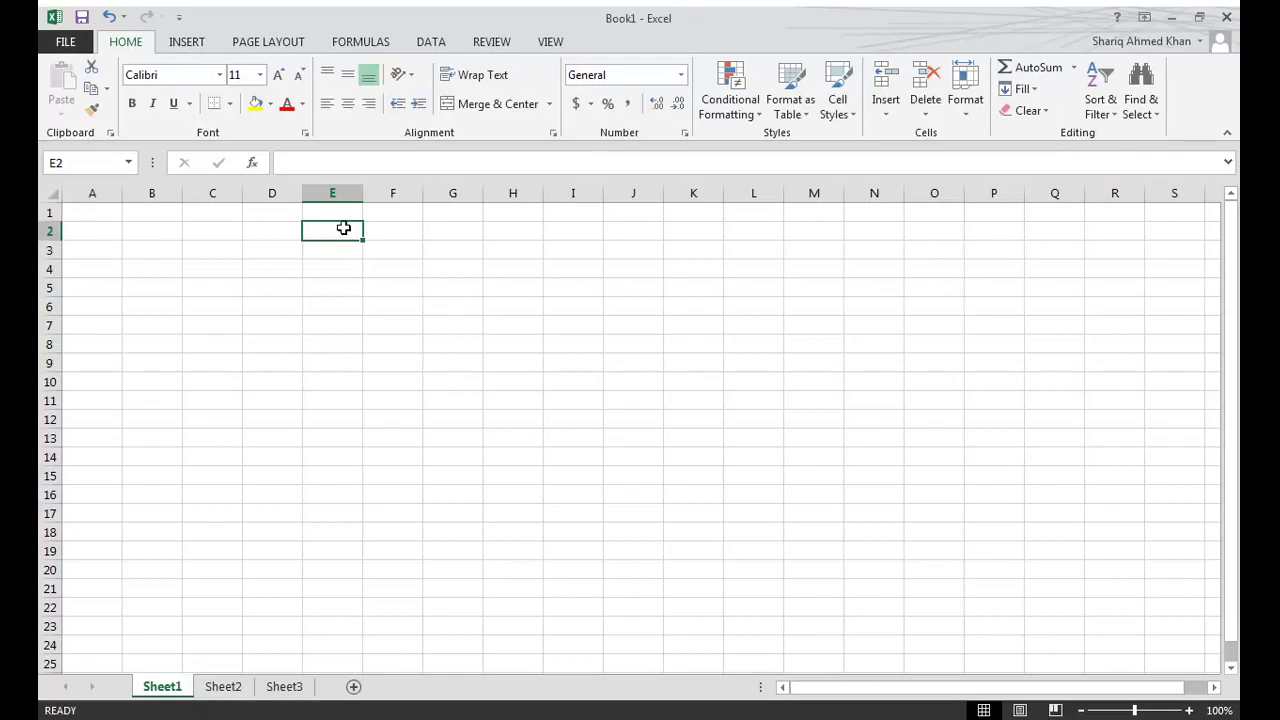
pyautogui.write('M')
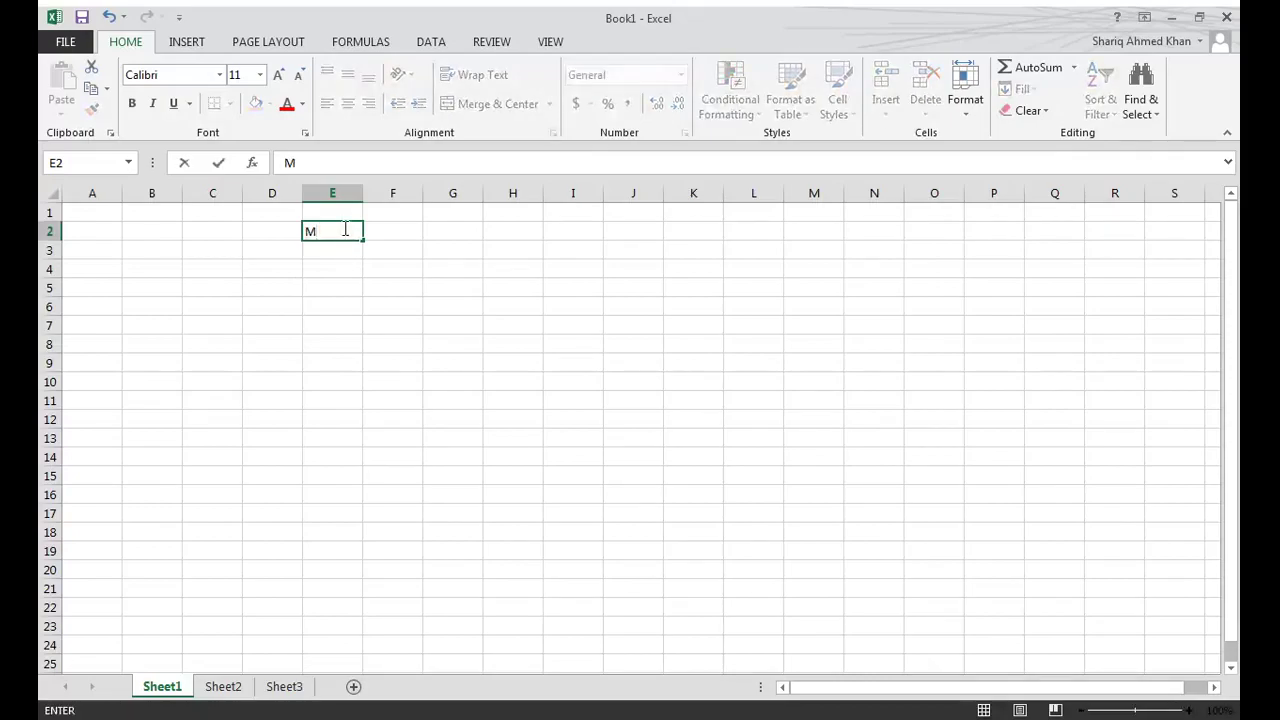
pyautogui.write('arks Sheet')
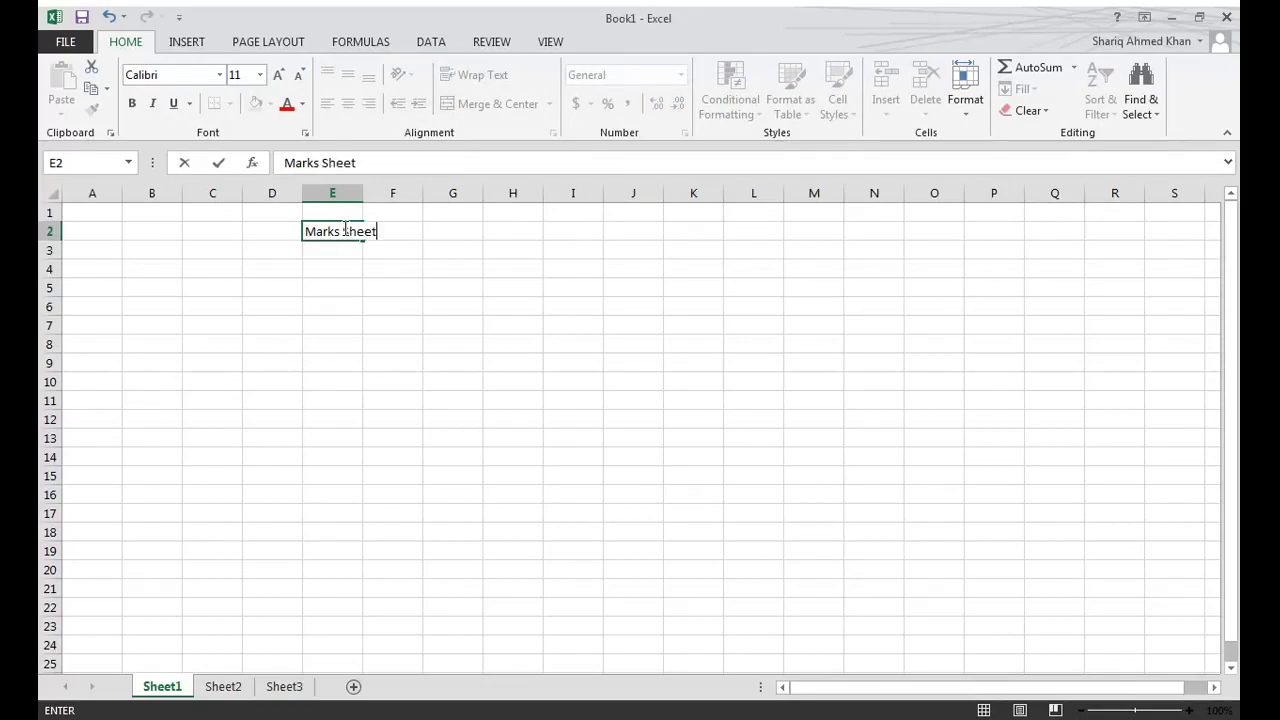
pyautogui.click(367, 268)
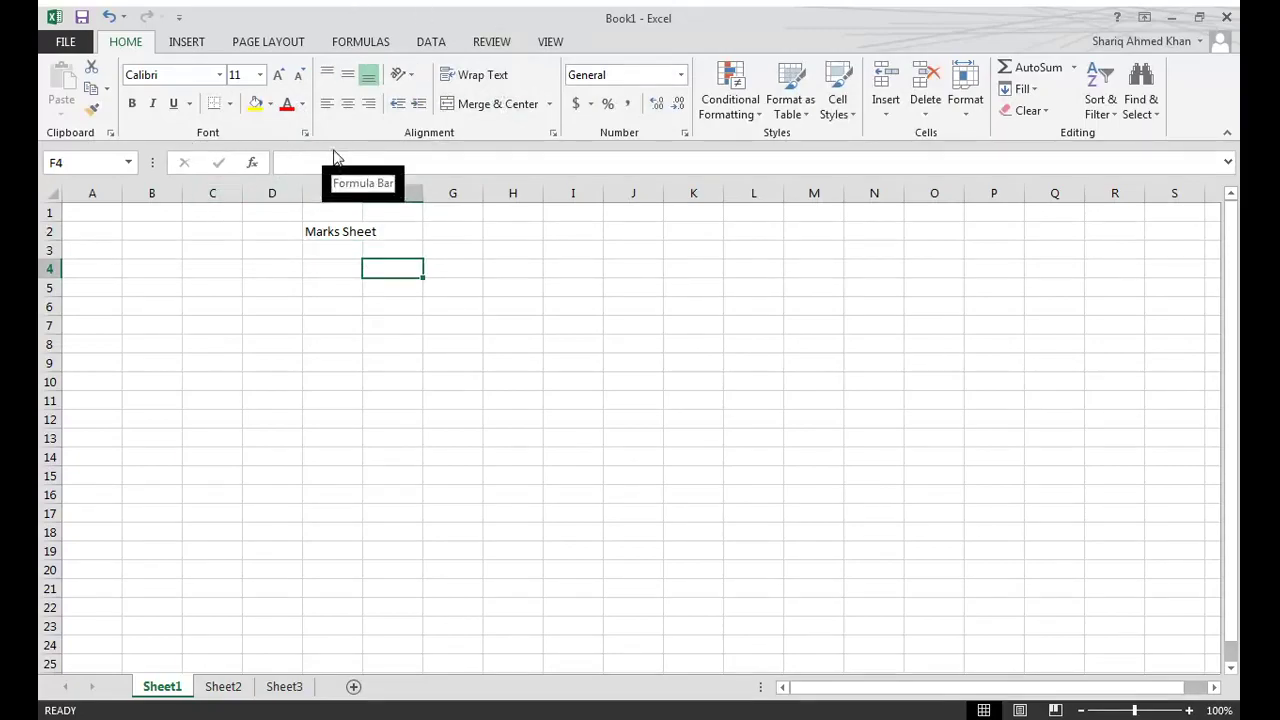
pyautogui.click(356, 235)
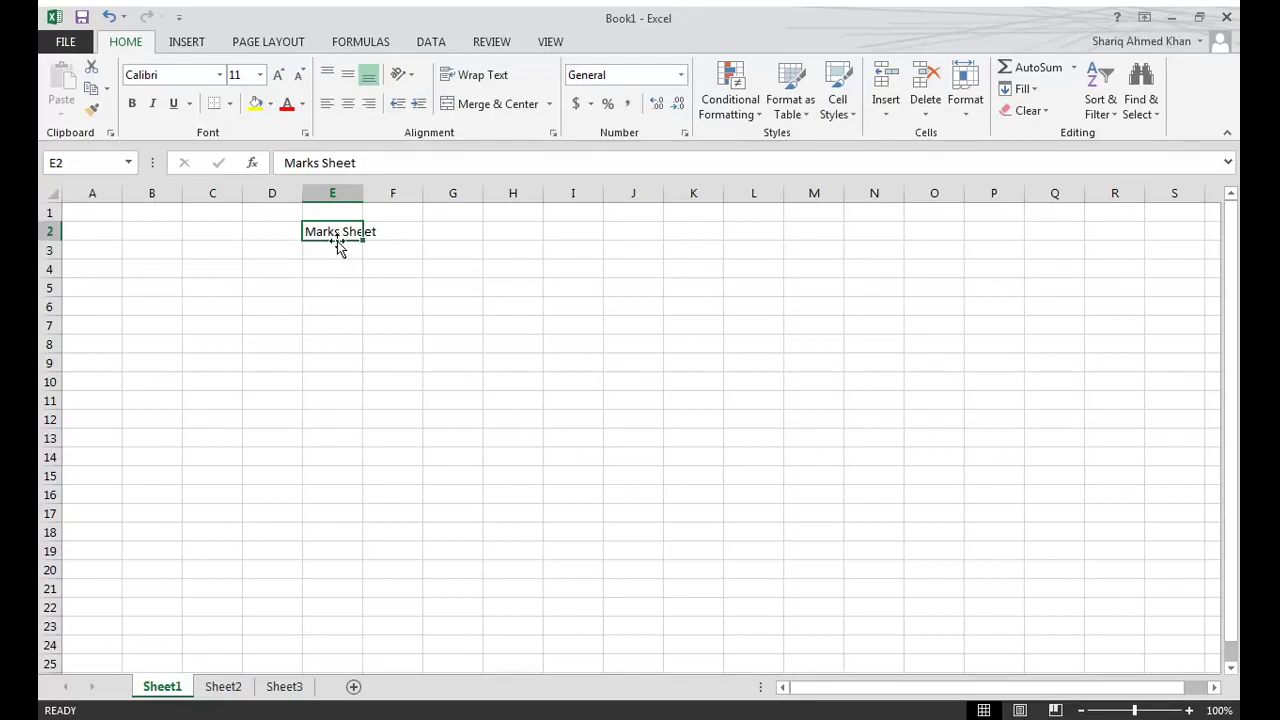
pyautogui.click(190, 44)
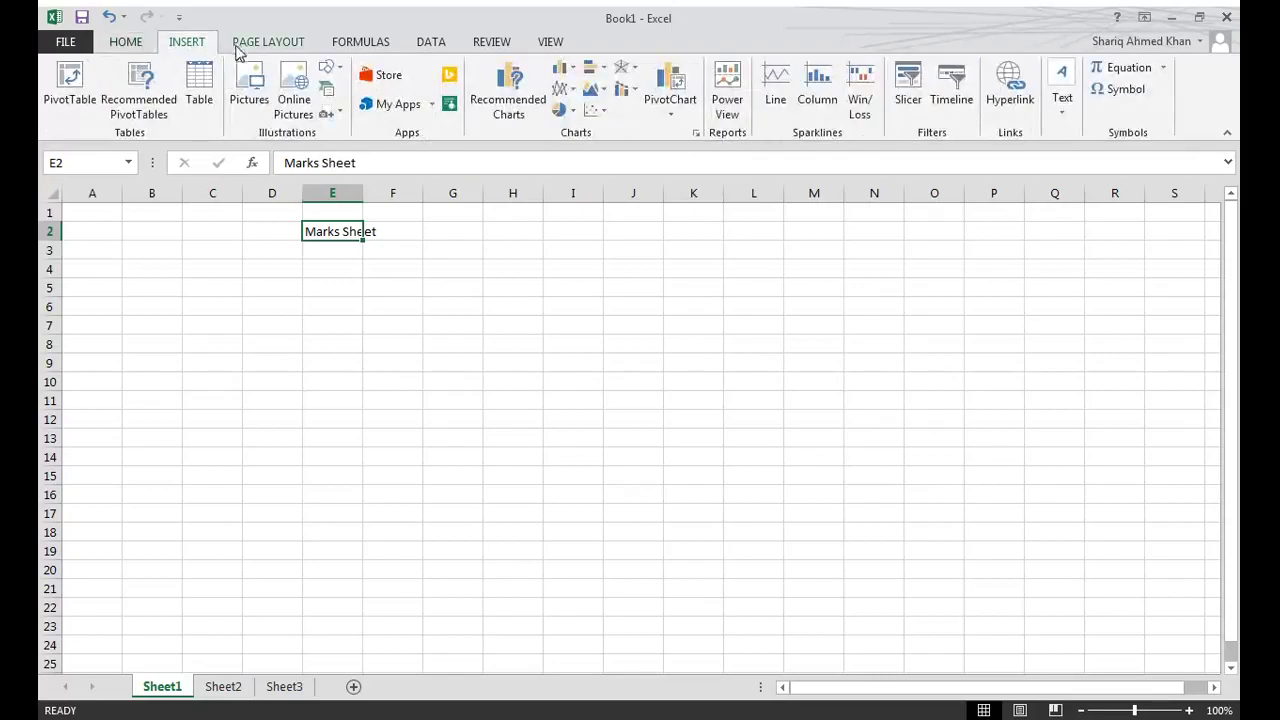
pyautogui.click(305, 45)
pyautogui.click(374, 42)
pyautogui.click(440, 44)
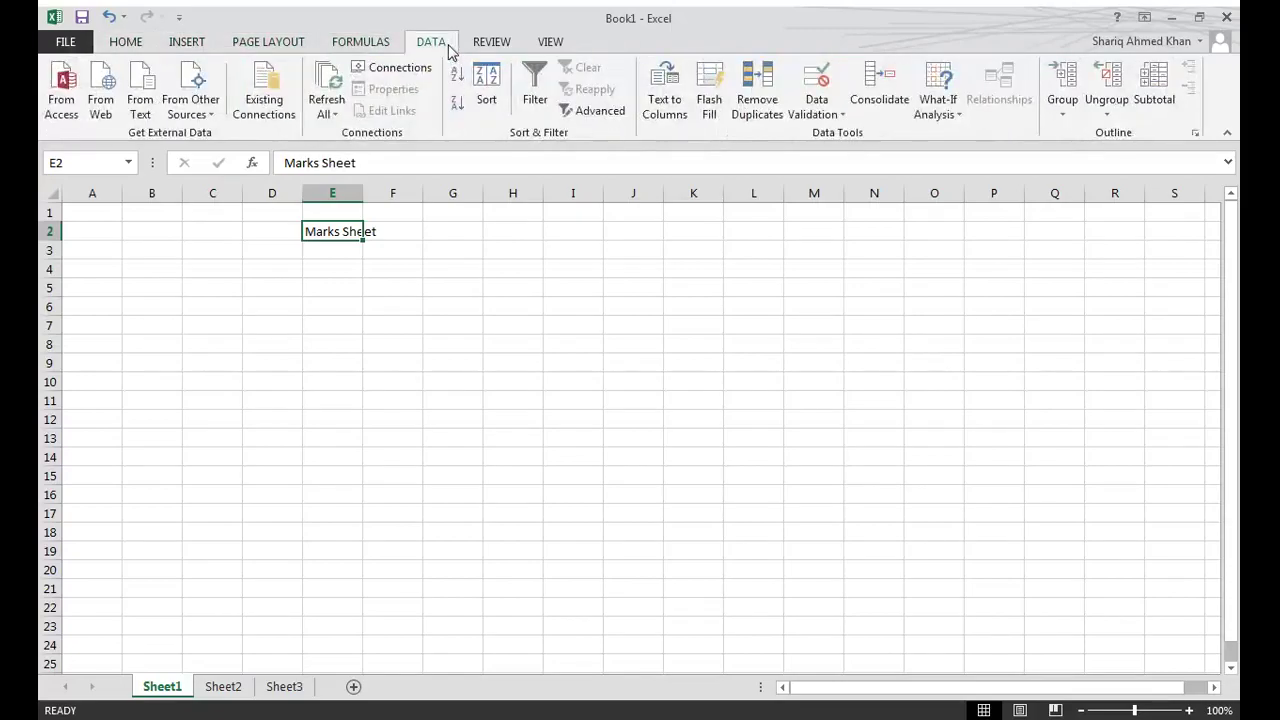
pyautogui.click(125, 44)
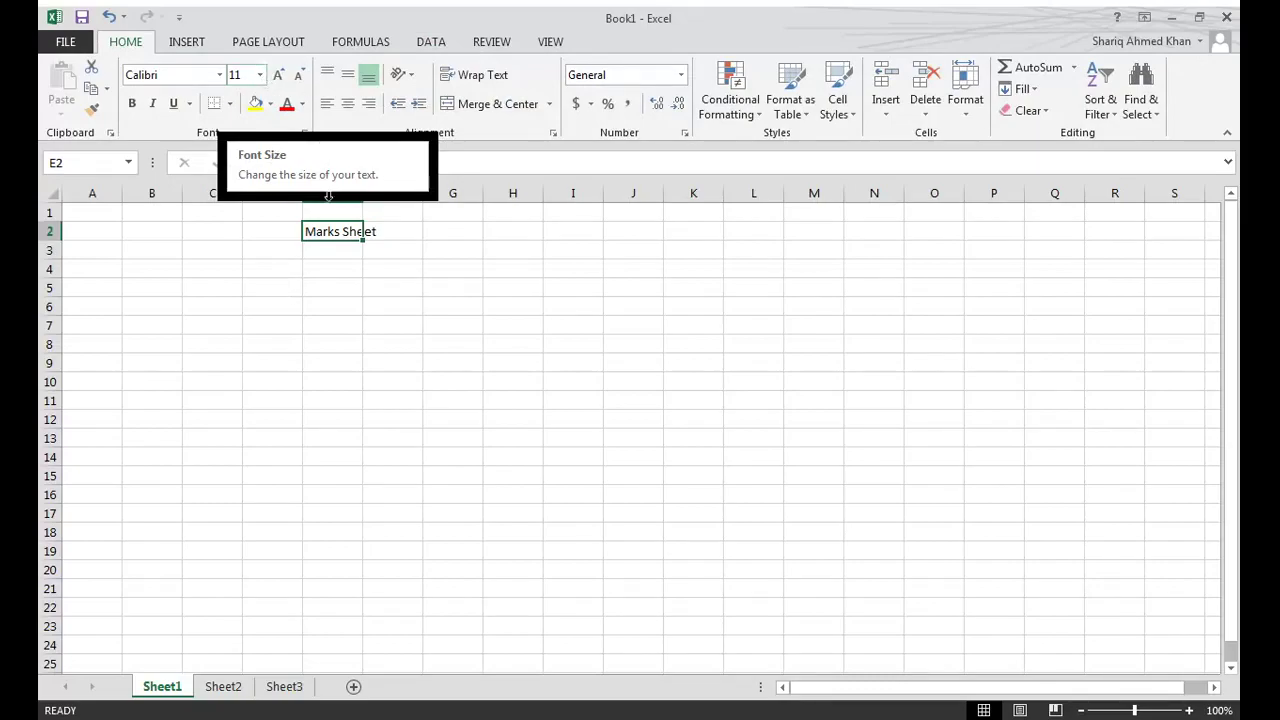
pyautogui.click(326, 344)
pyautogui.click(327, 232)
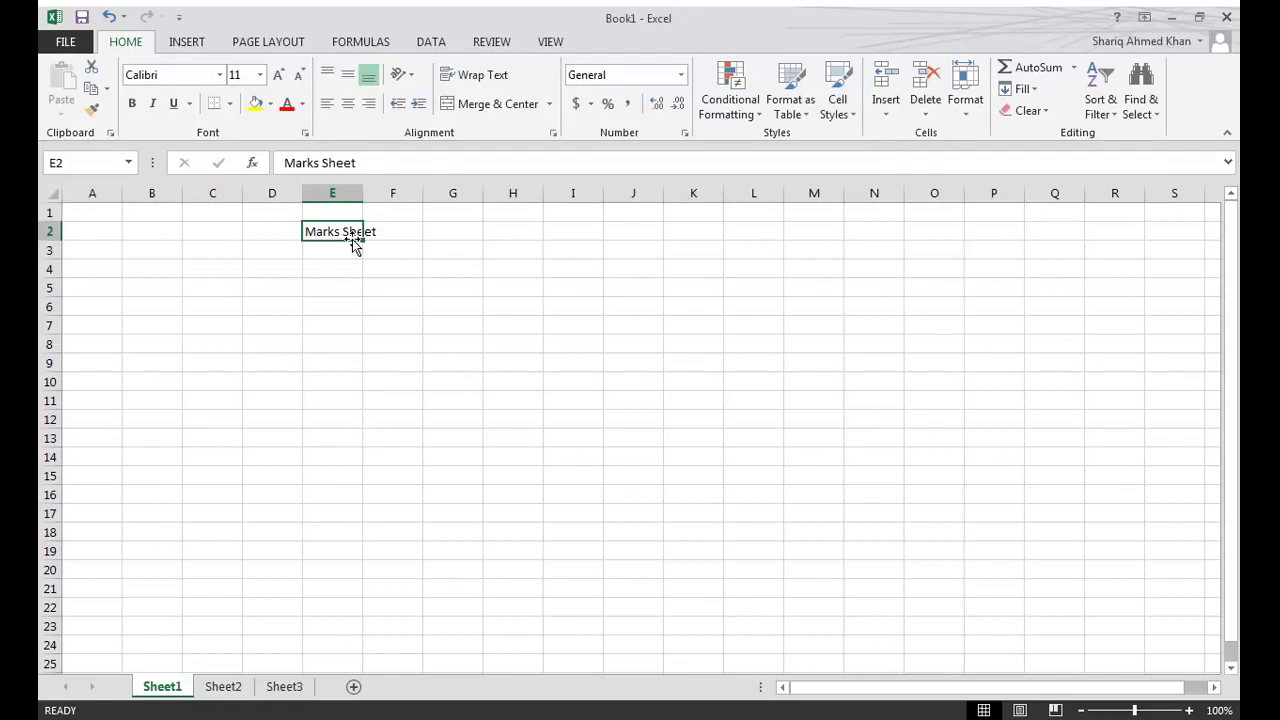
pyautogui.click(346, 304)
pyautogui.click(339, 234)
pyautogui.click(331, 248)
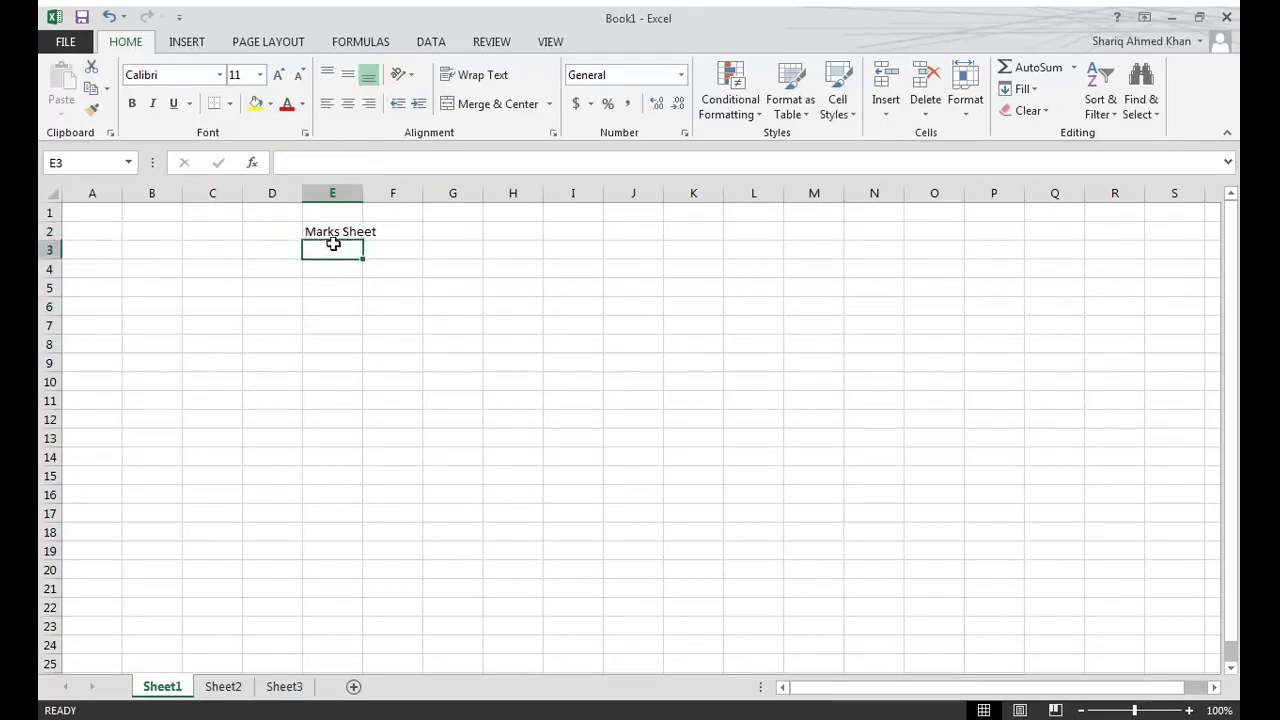
pyautogui.click(337, 231)
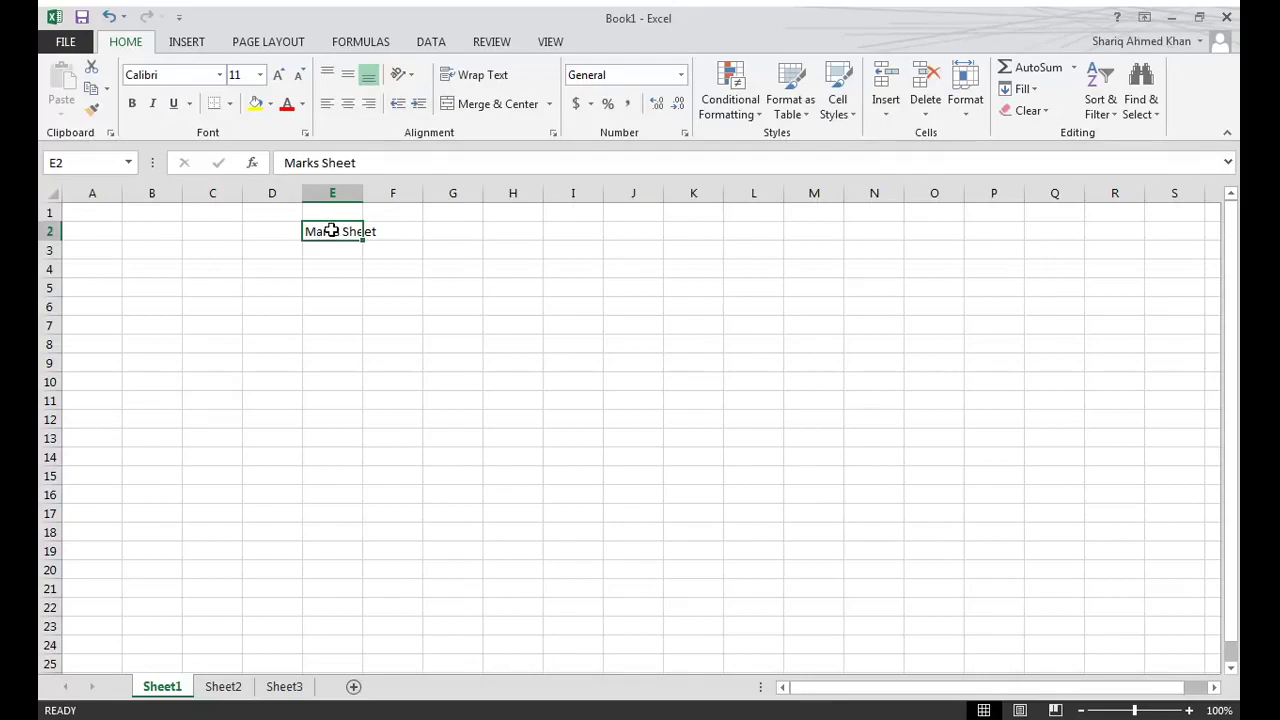
pyautogui.moveTo(358, 162); pyautogui.dragTo(272, 163)
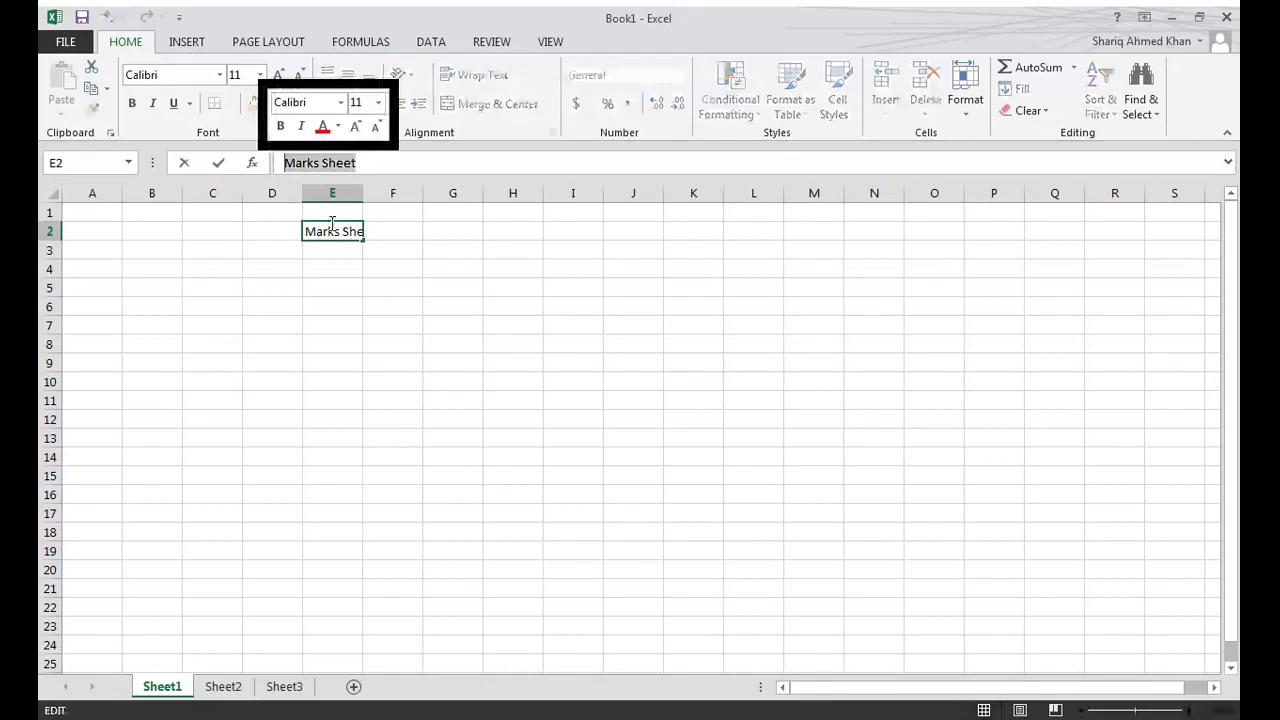
pyautogui.moveTo(386, 249); pyautogui.dragTo(360, 251)
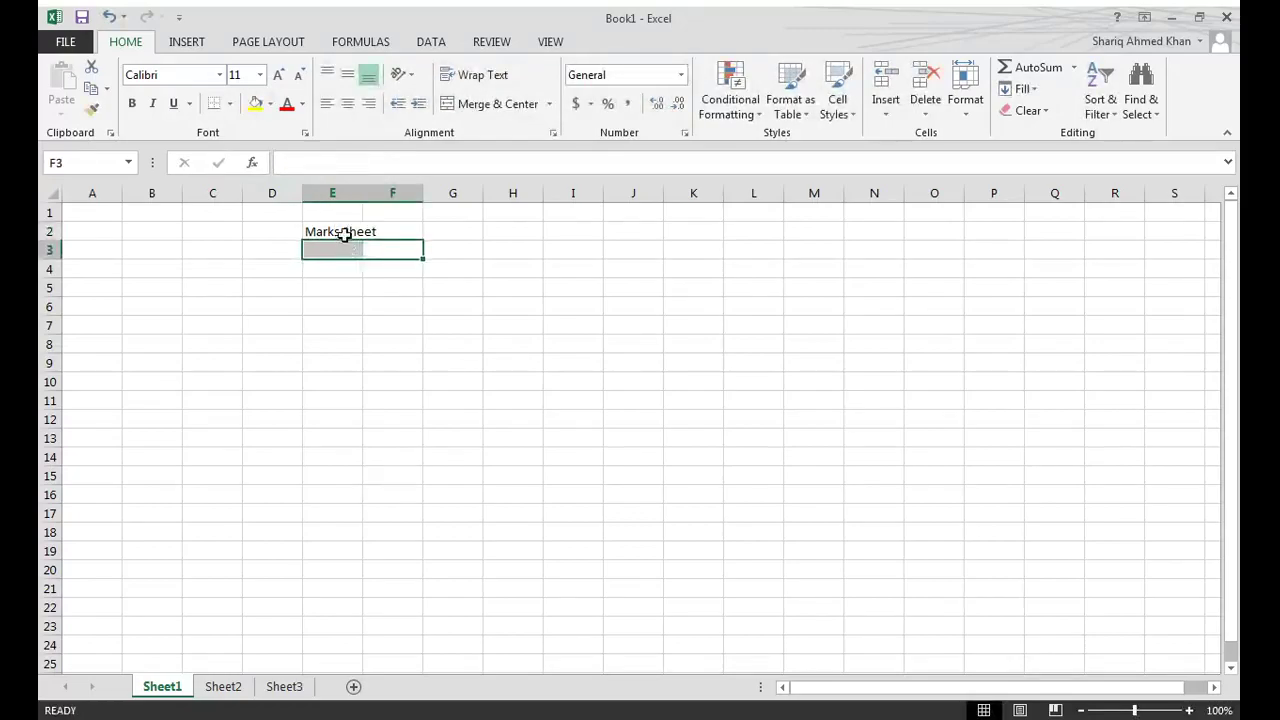
# - Increase the font size of the "Marks Sheet" title in E2 stepwise to 20
pyautogui.click(344, 234)
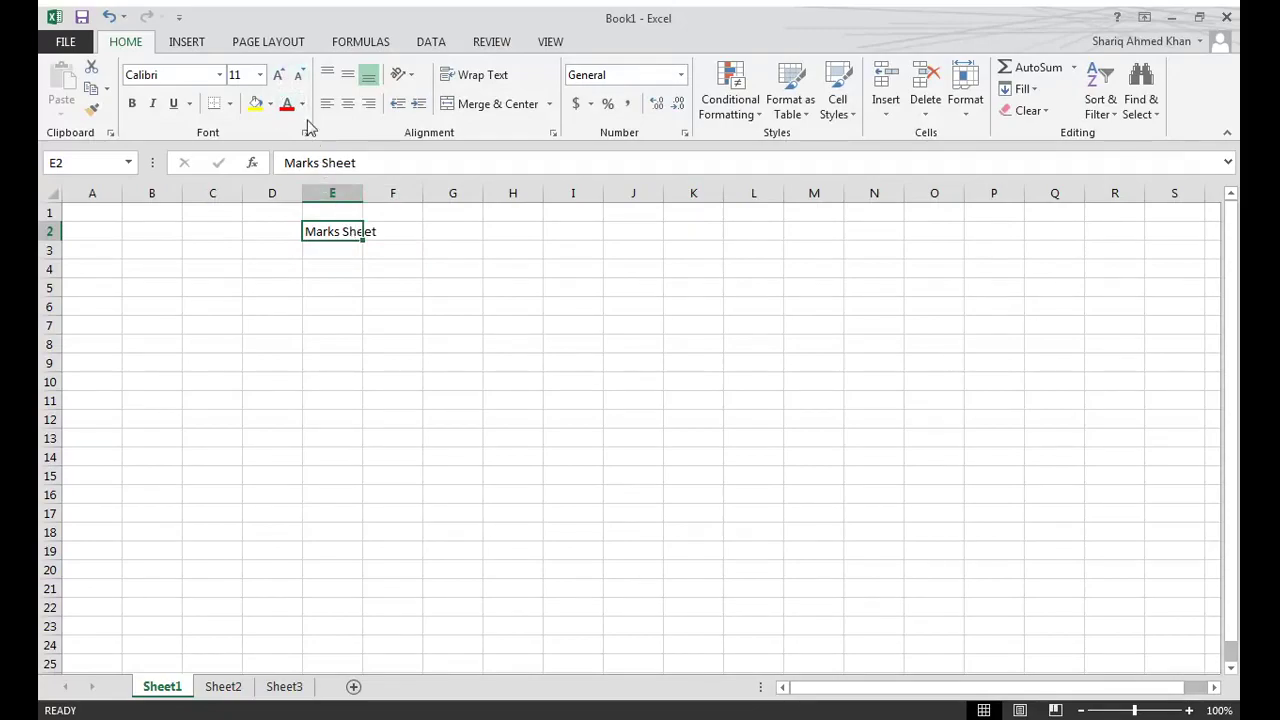
pyautogui.click(280, 77)
pyautogui.click(279, 76)
pyautogui.click(279, 76)
pyautogui.click(279, 76)
pyautogui.click(279, 76)
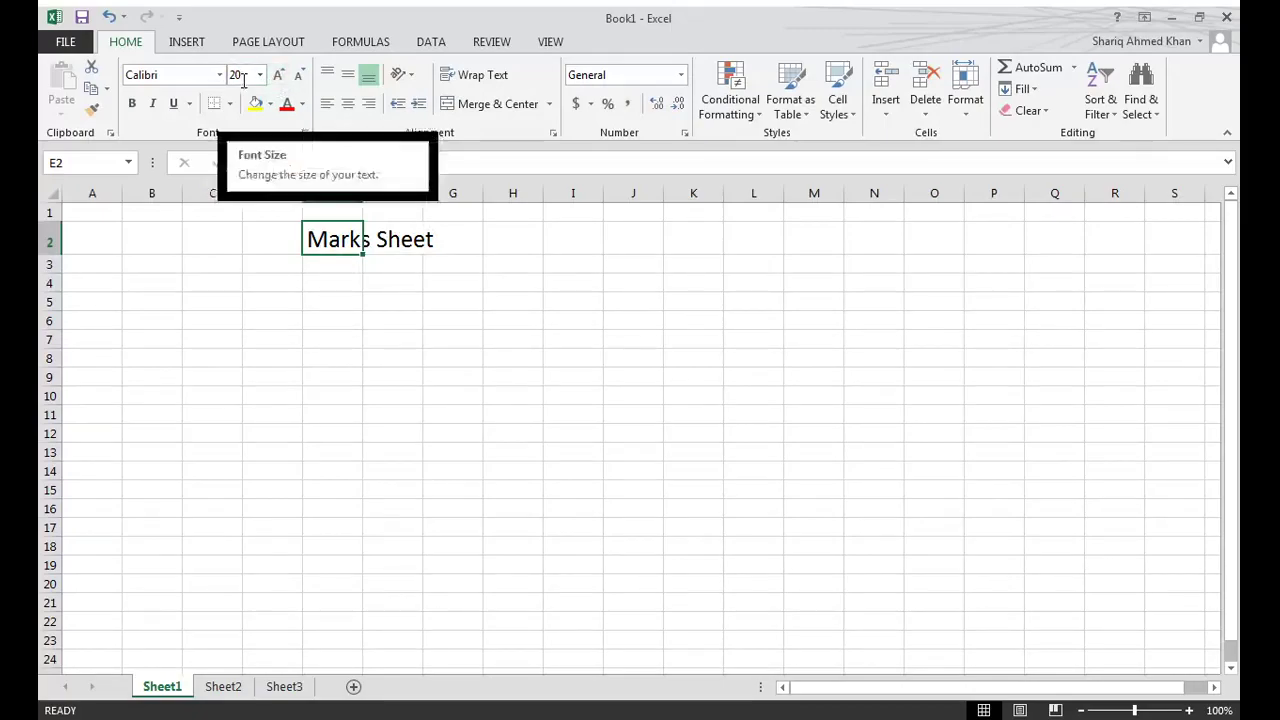
# - Set the font size of the "Marks Sheet" title in cell E2 to 25
pyautogui.click(242, 80)
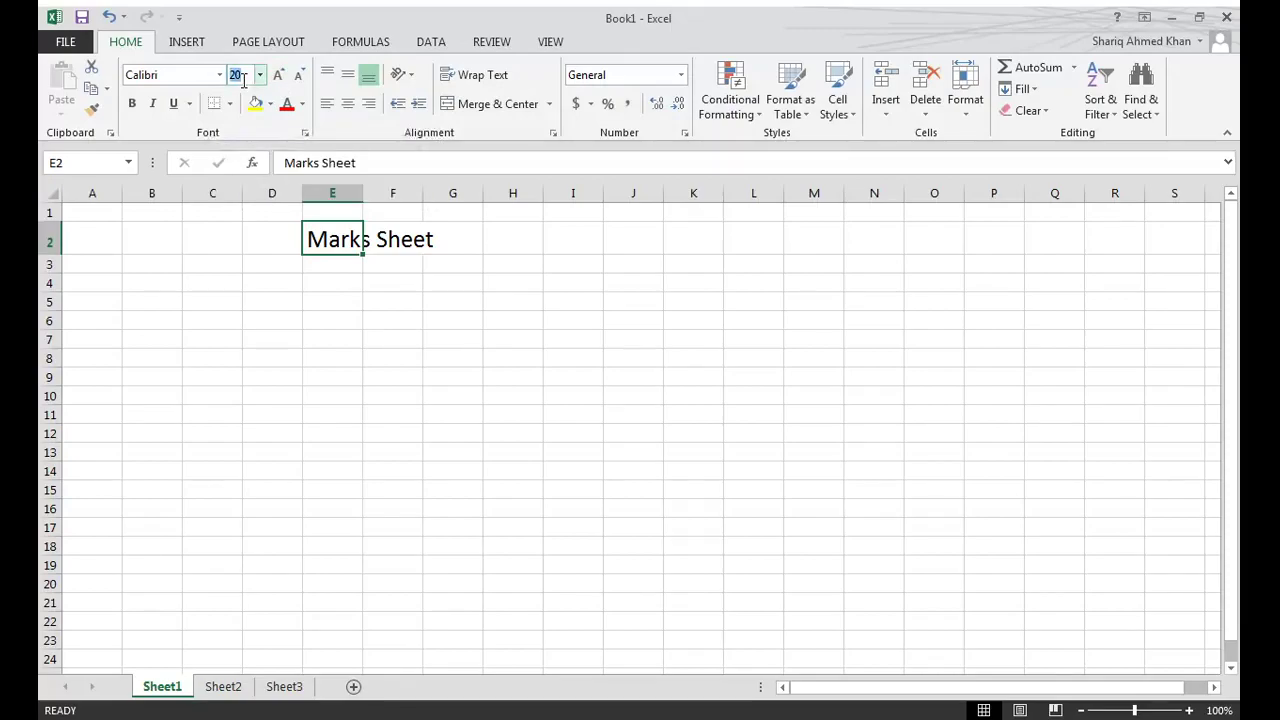
pyautogui.write('25')
pyautogui.press('Return')
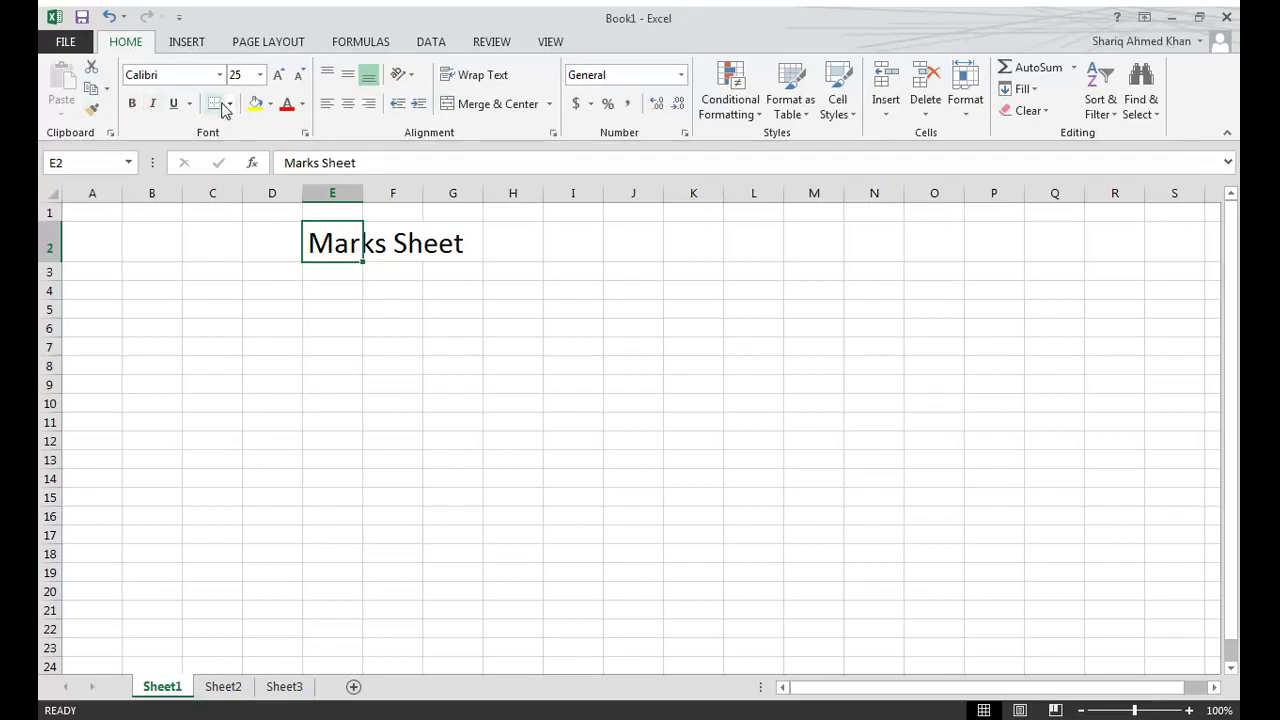
# - Toggle bold on and off for the "Marks Sheet" title in E2, leaving it bold
pyautogui.click(132, 104)
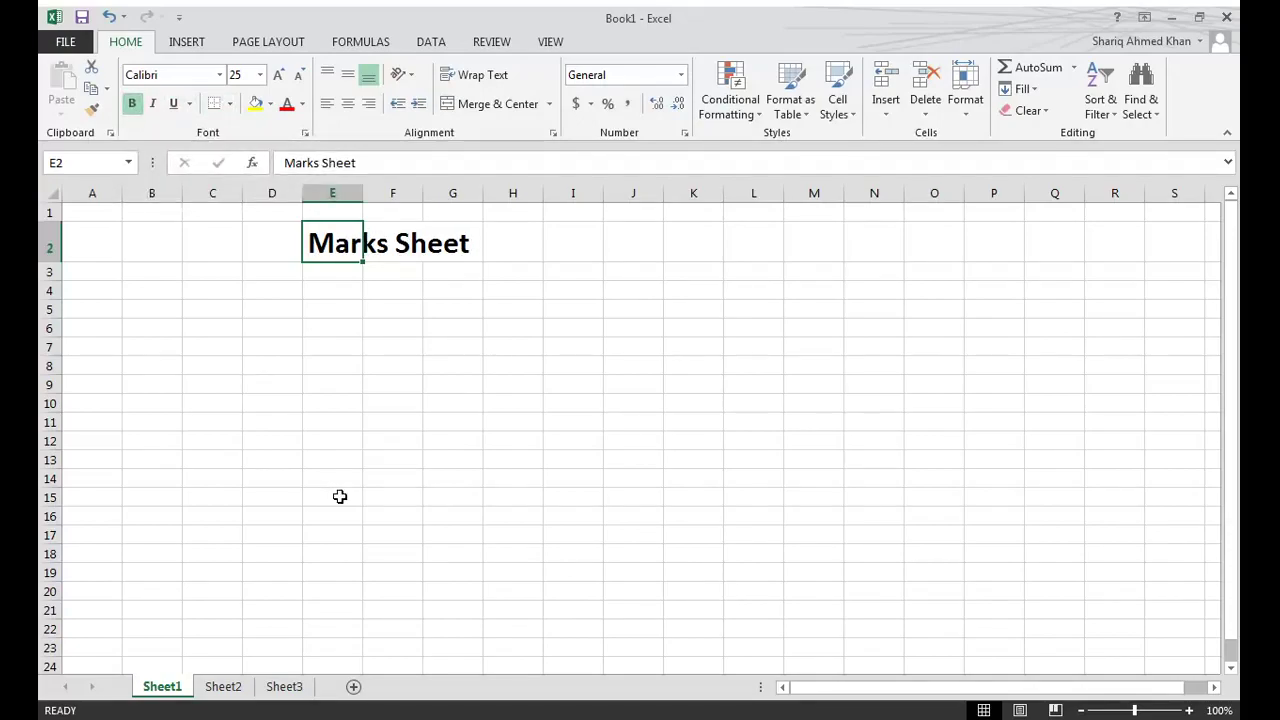
pyautogui.hotkey('ctrl', 'b')
pyautogui.hotkey('ctrl', 'b')
pyautogui.hotkey('ctrl', 'b')
pyautogui.hotkey('ctrl', 'b')
pyautogui.hotkey('ctrl', 'b')
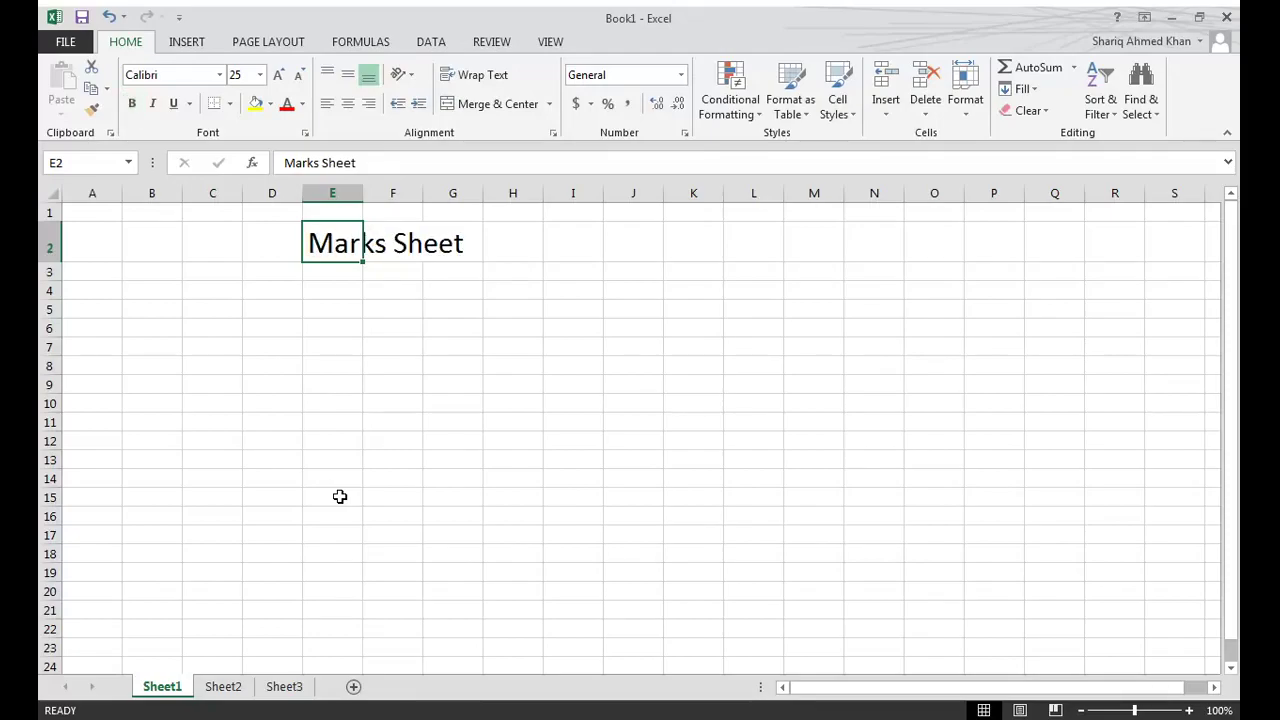
pyautogui.hotkey('ctrl', 'b')
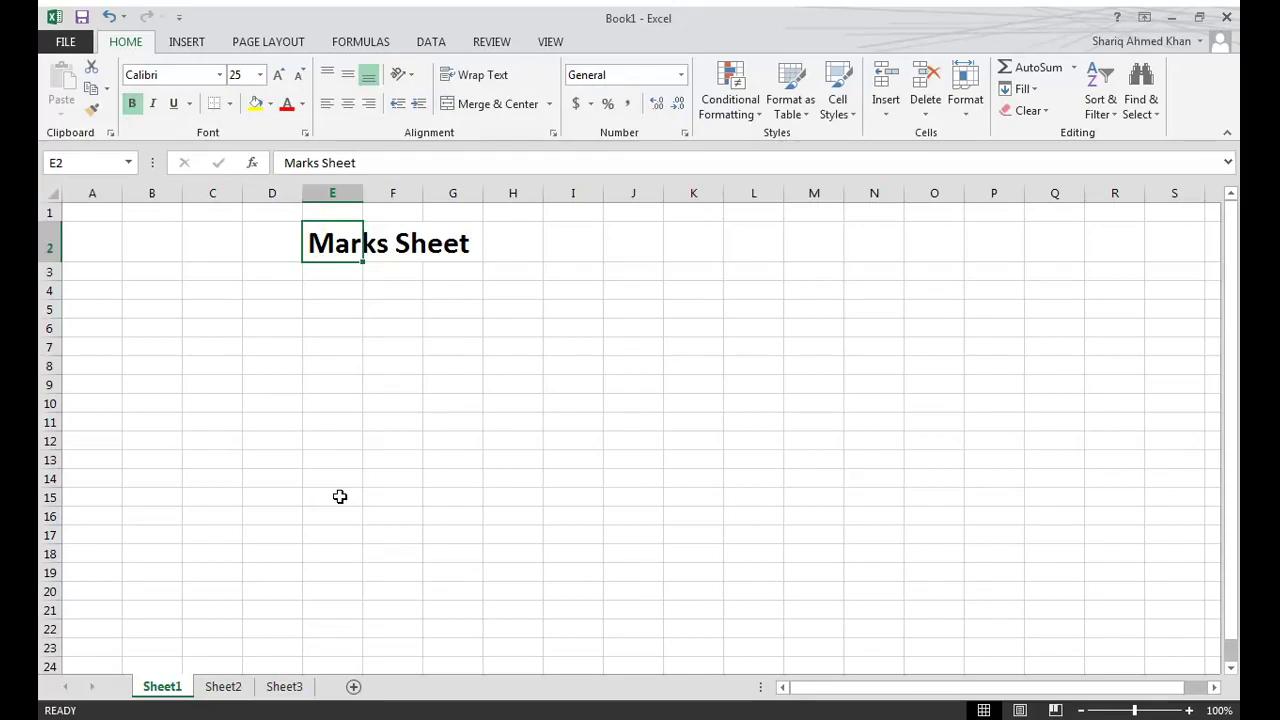
pyautogui.hotkey('ctrl', 'b')
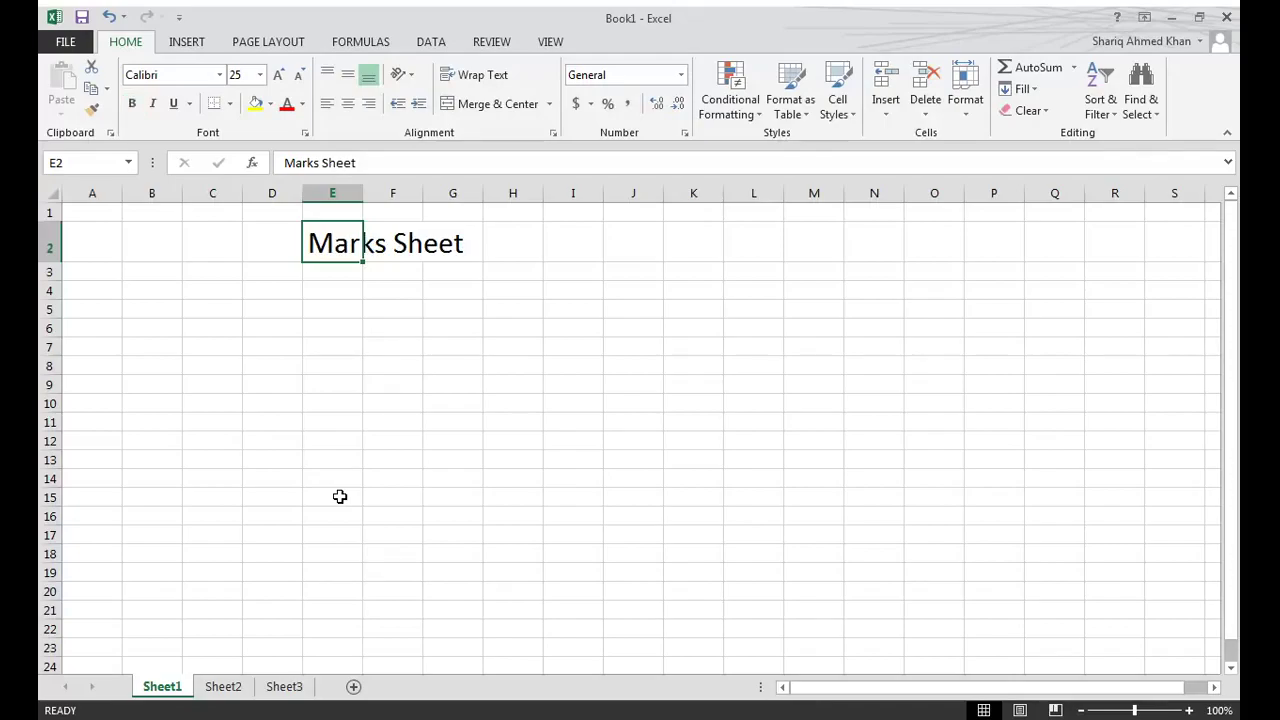
pyautogui.hotkey('ctrl', 'b')
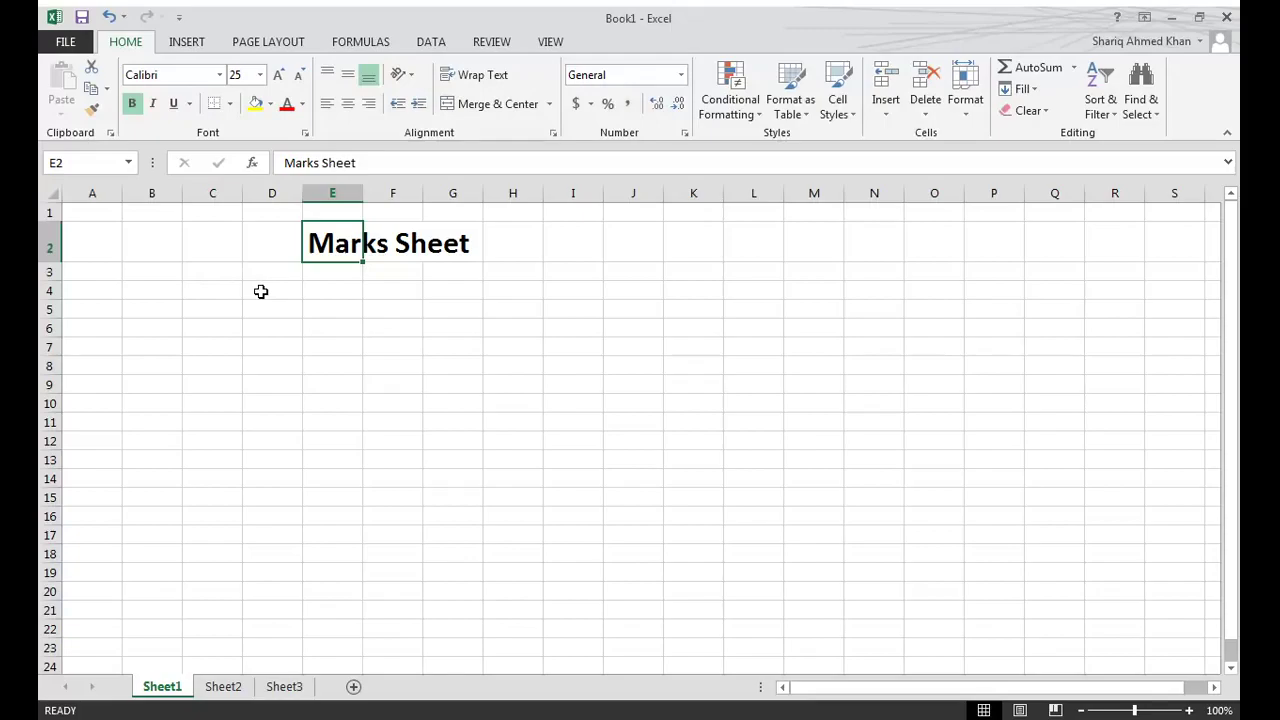
# - Enter the column heading "Serial#" in cell B4
pyautogui.click(173, 288)
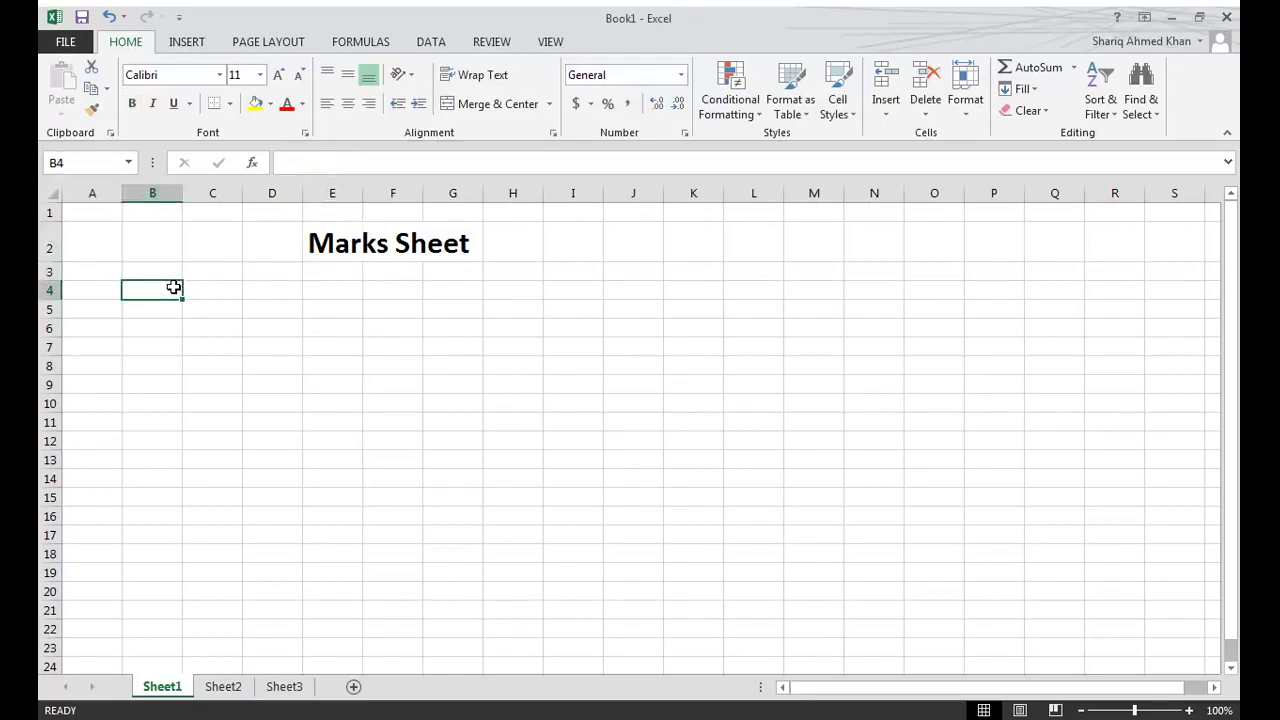
pyautogui.write('Serial#')
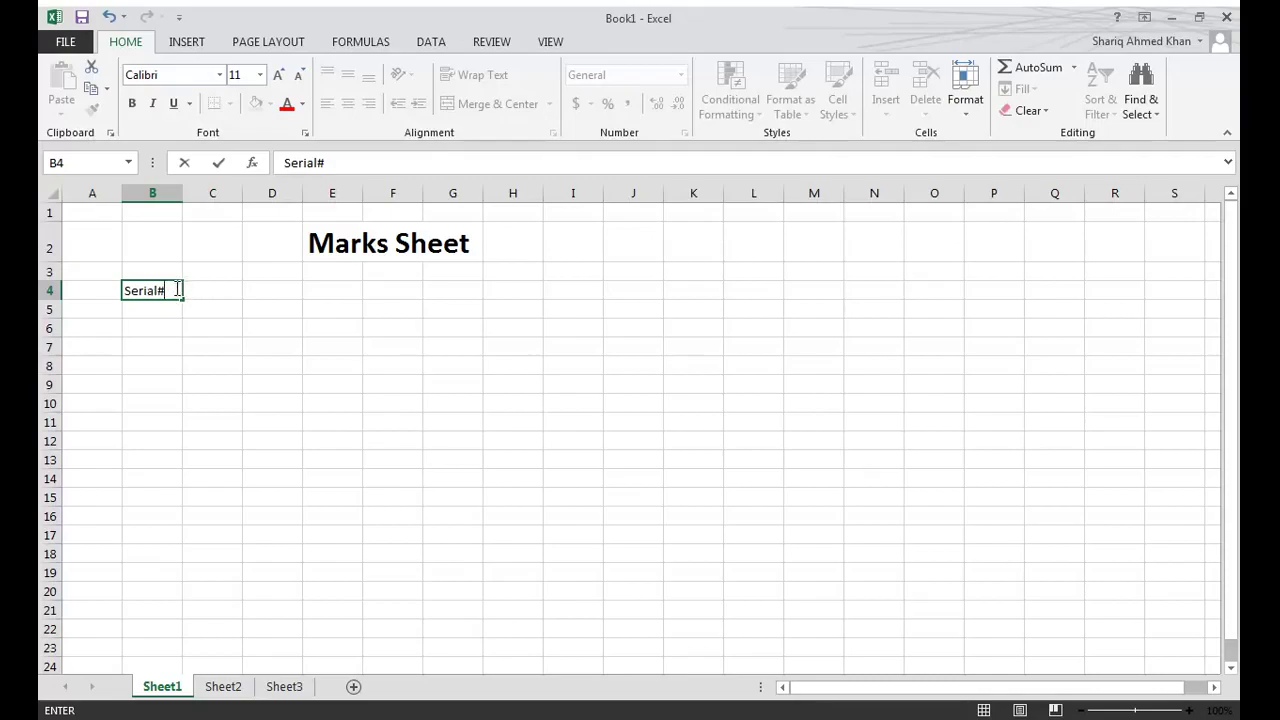
pyautogui.click(192, 287)
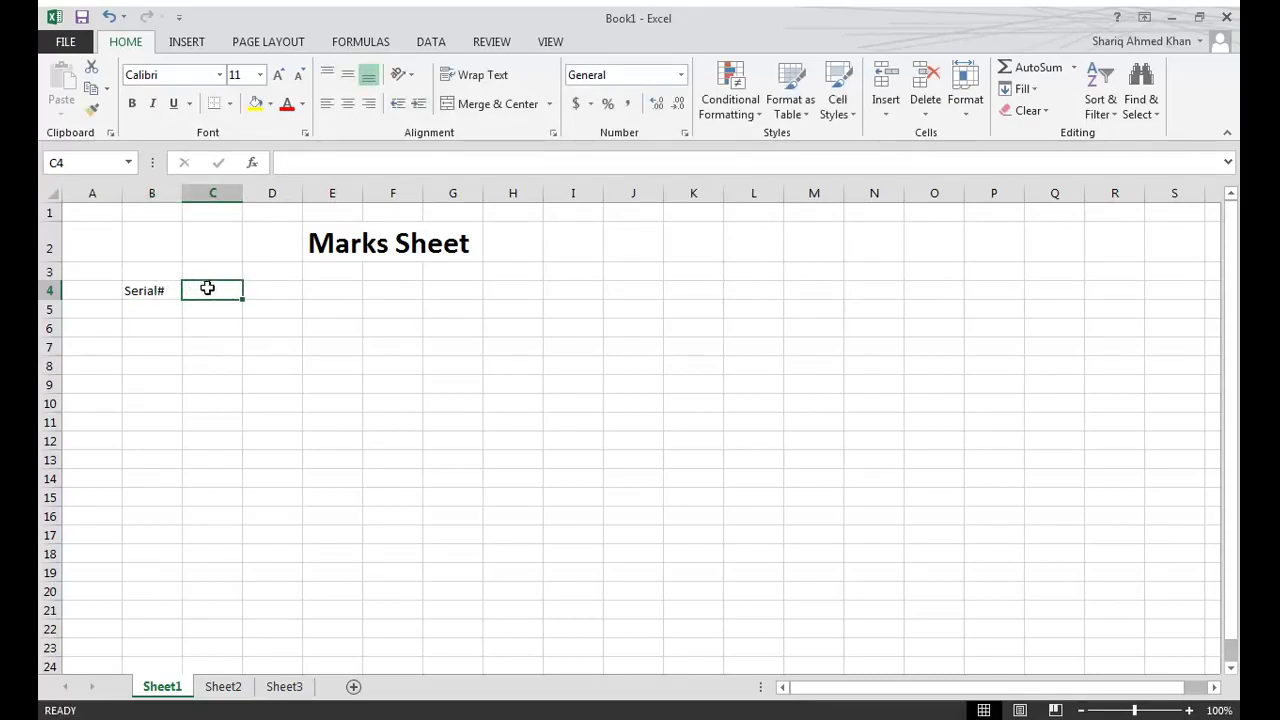
# - Enter the column headings "Course Name" in cell C4 and "Marks" in cell D4
pyautogui.doubleClick(207, 290)
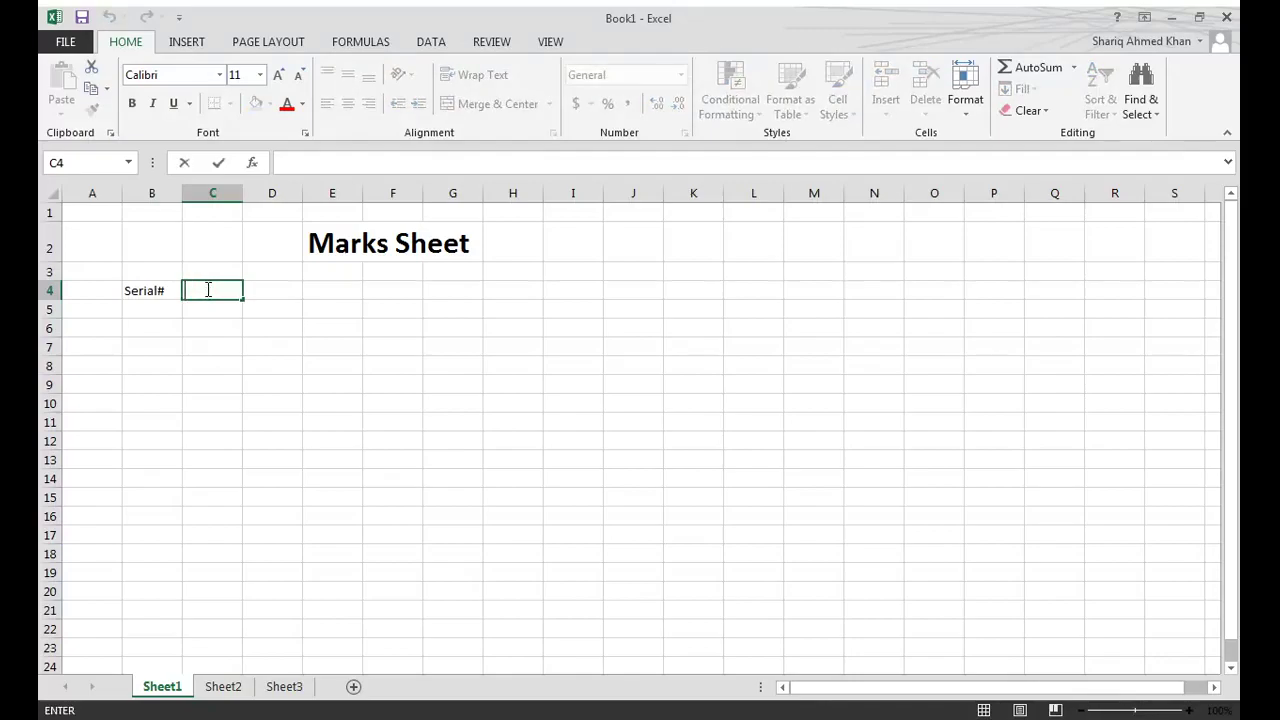
pyautogui.write('Course Name')
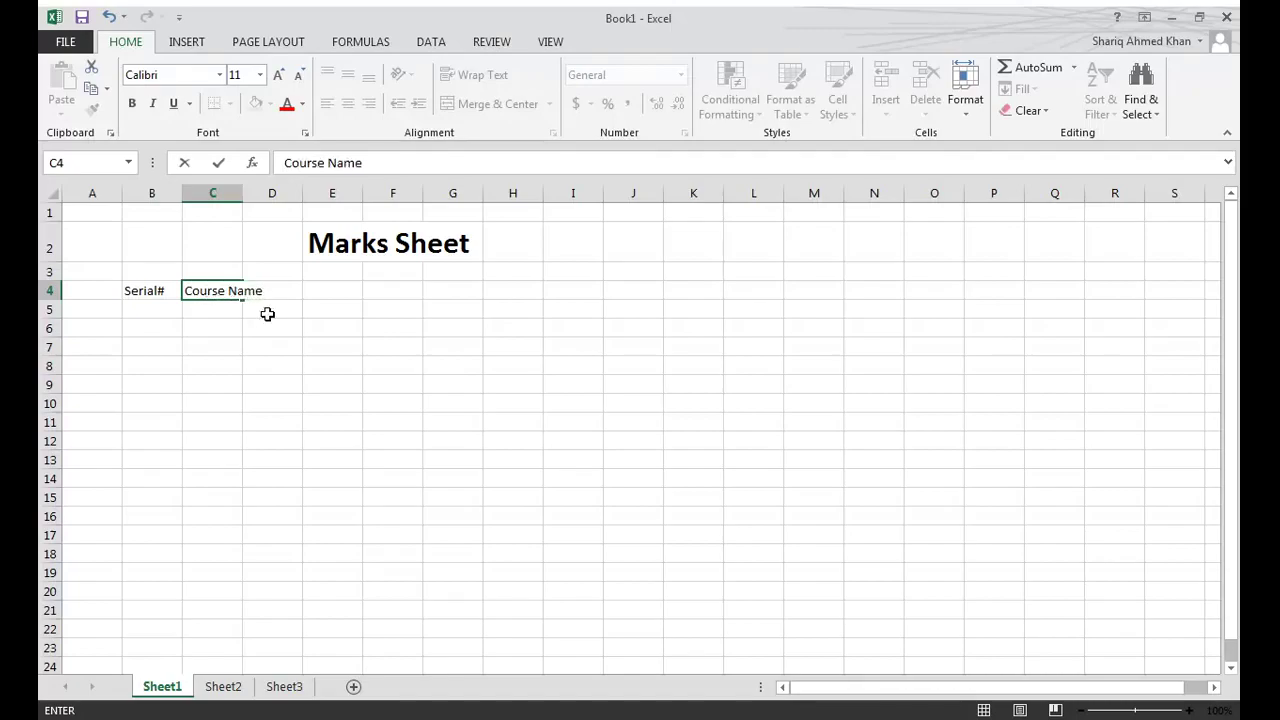
pyautogui.click(269, 309)
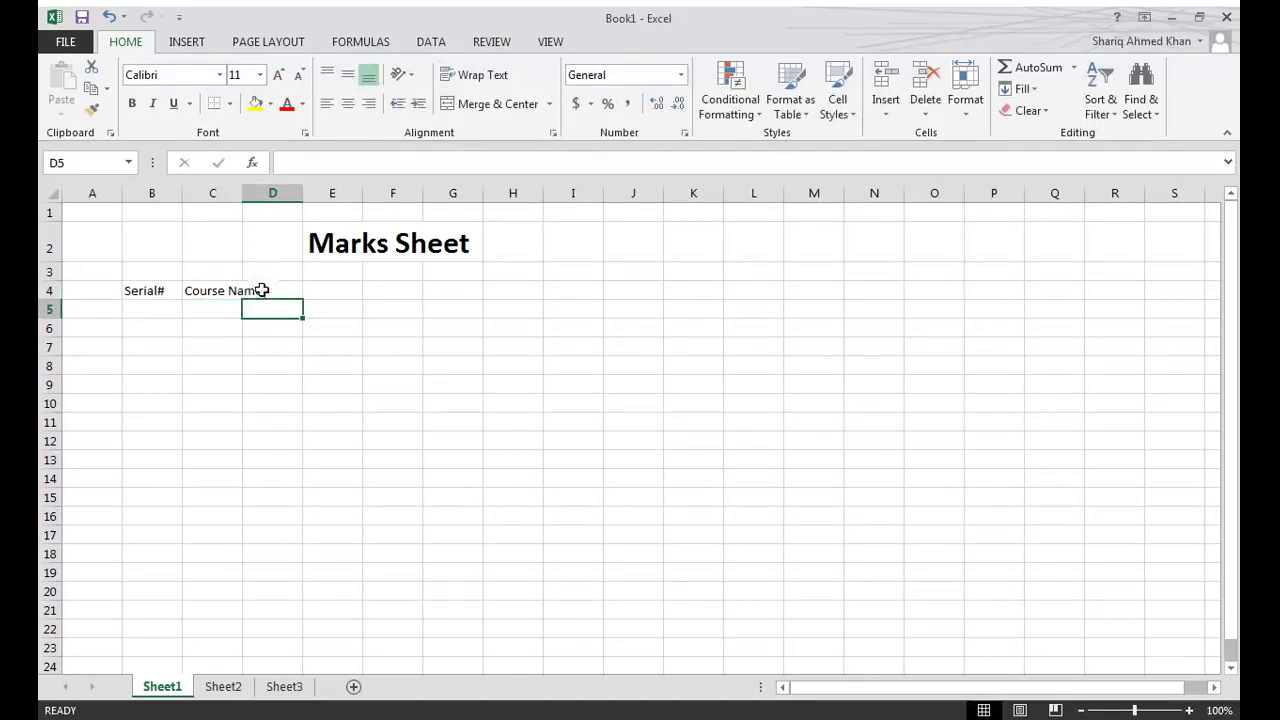
pyautogui.click(267, 290)
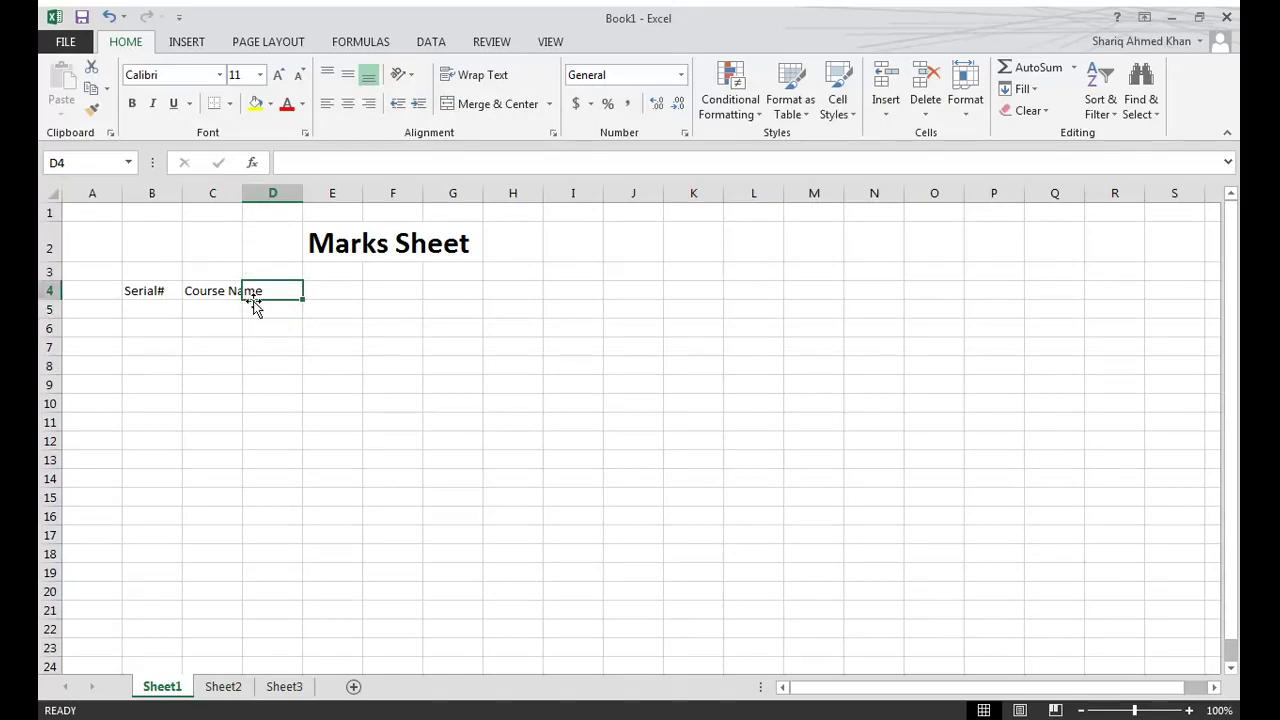
pyautogui.write('Ma')
pyautogui.write('ks')
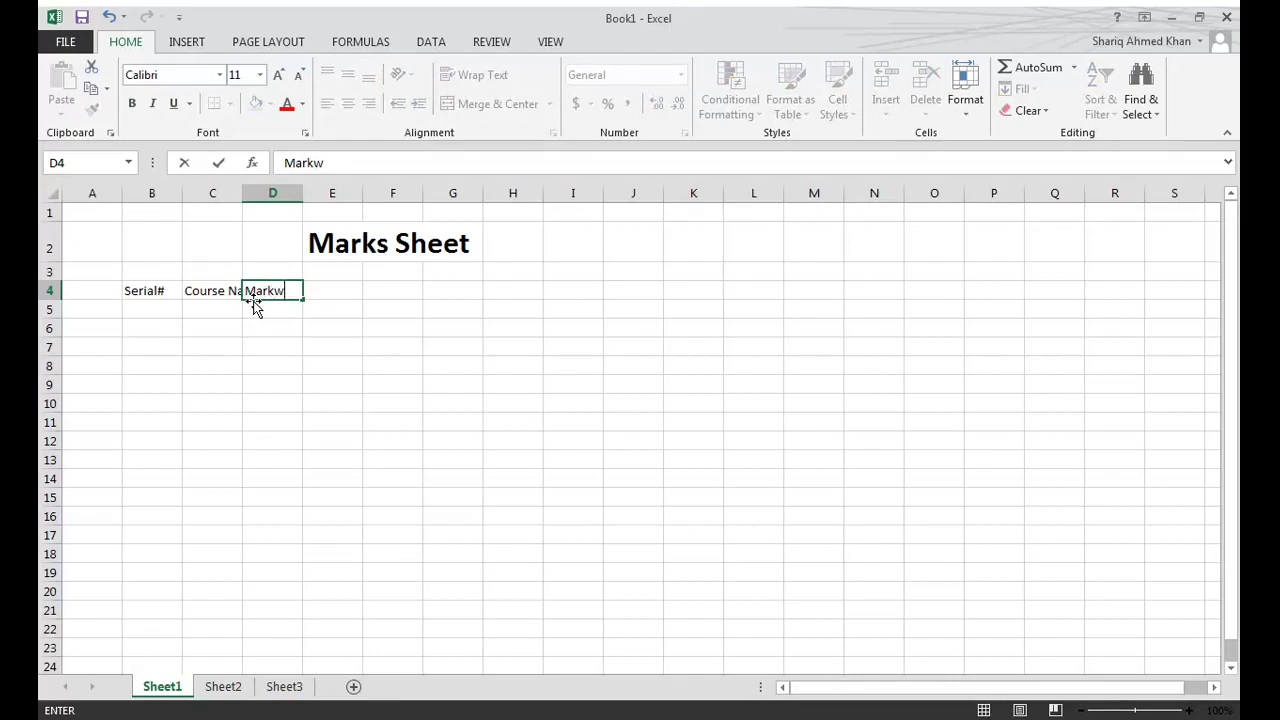
pyautogui.press('Return')
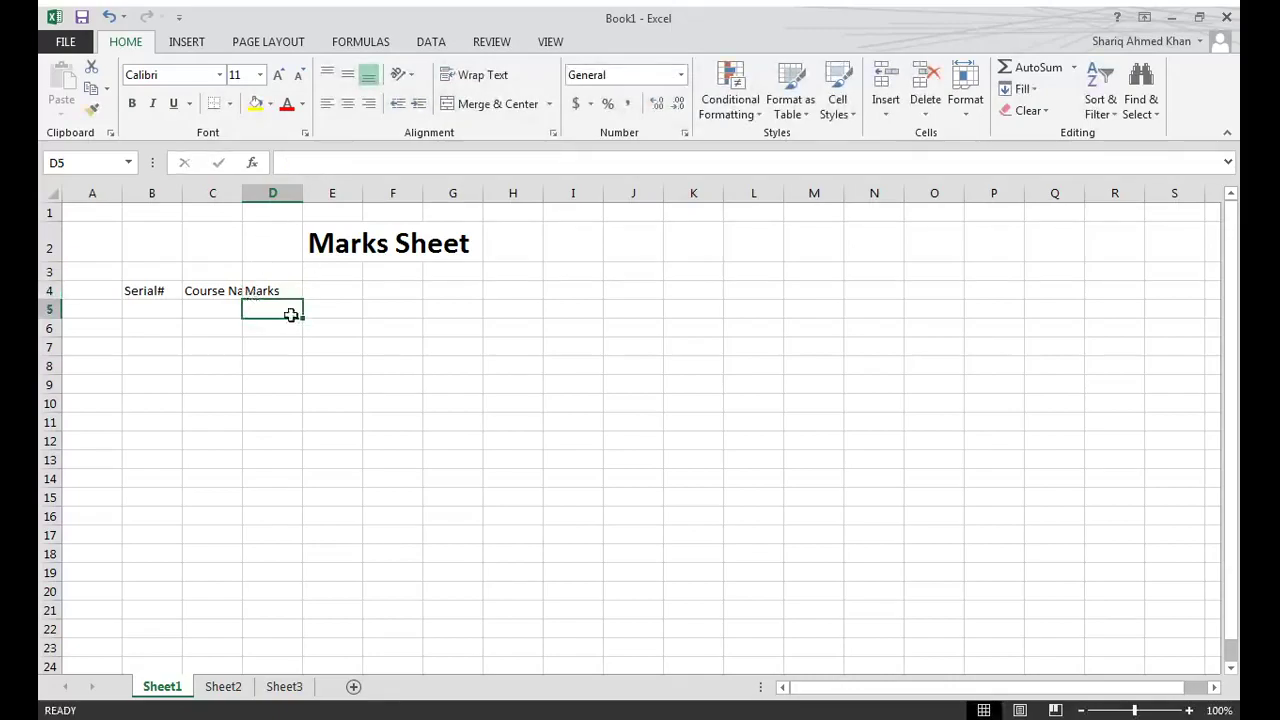
# - Widen column C so the full "Course Name" heading fits inside its cell
pyautogui.click(218, 290)
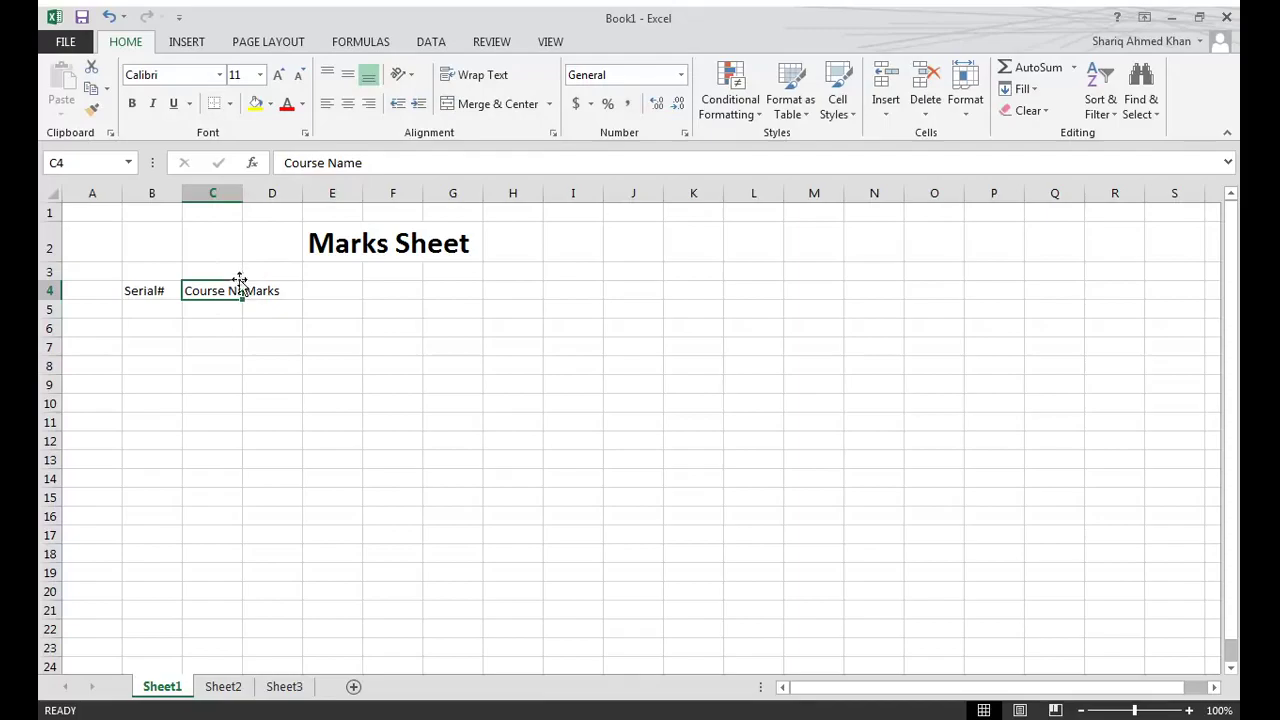
pyautogui.click(231, 346)
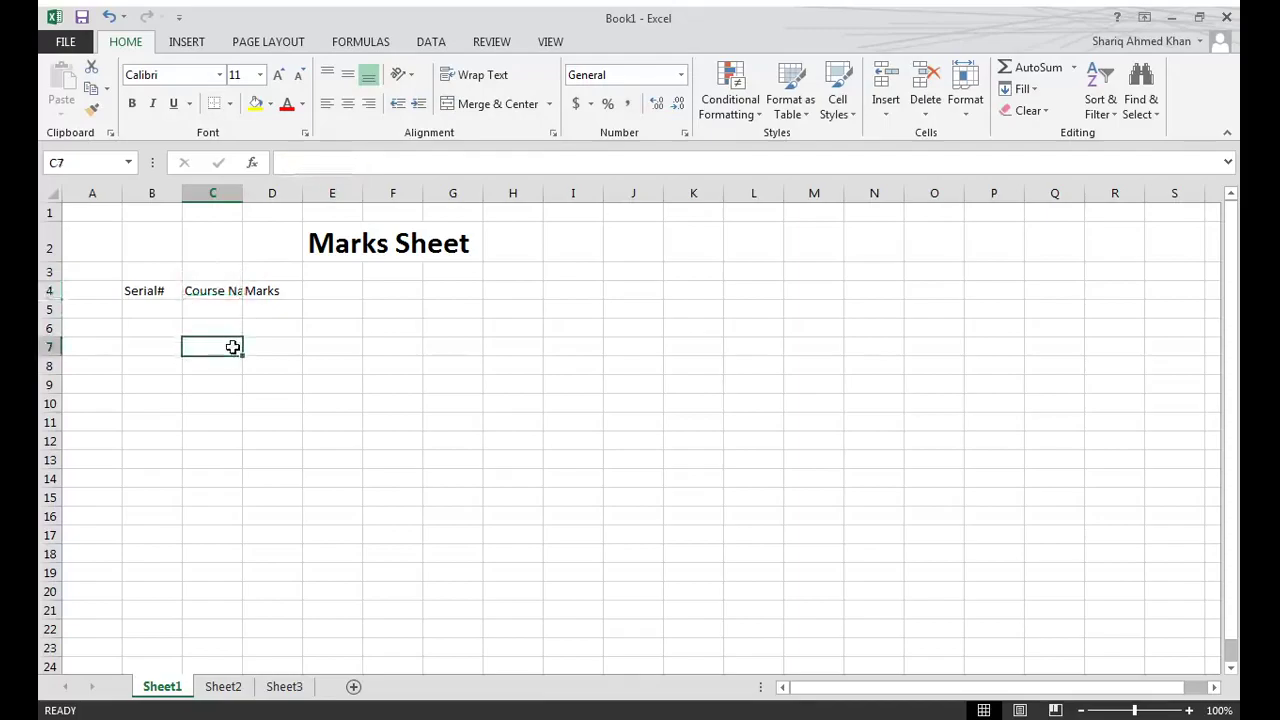
pyautogui.click(238, 291)
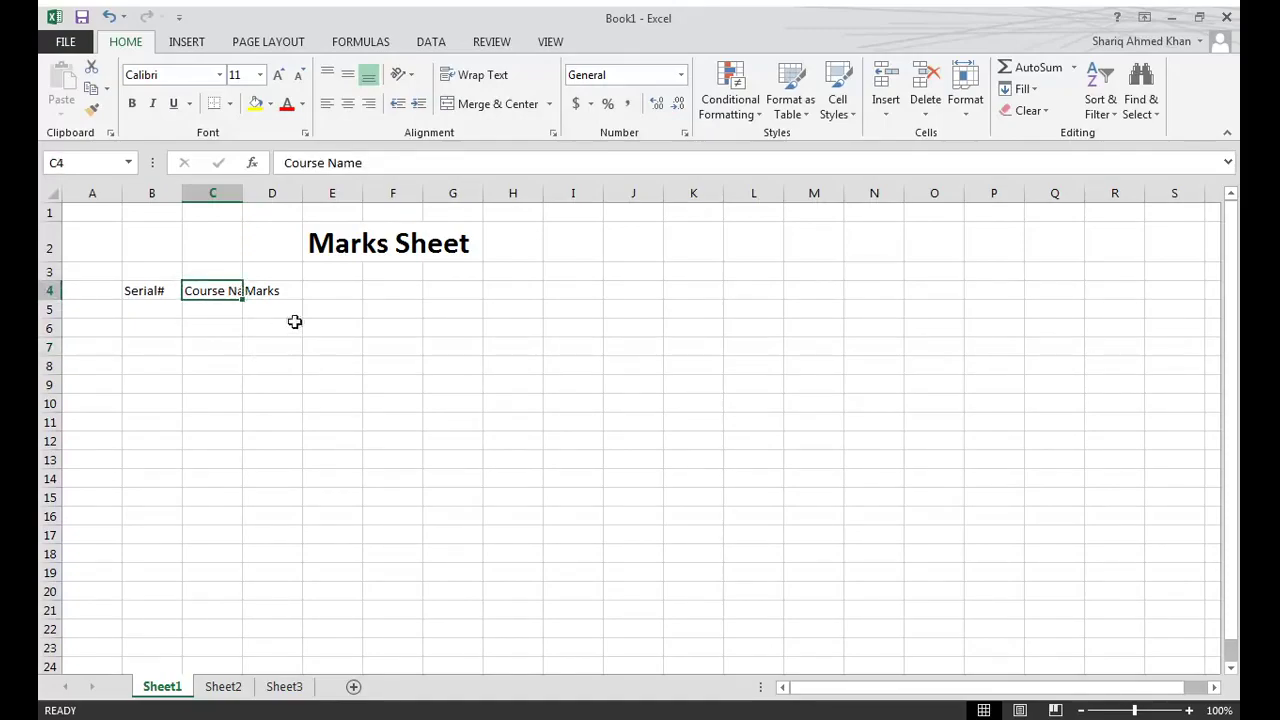
pyautogui.click(262, 346)
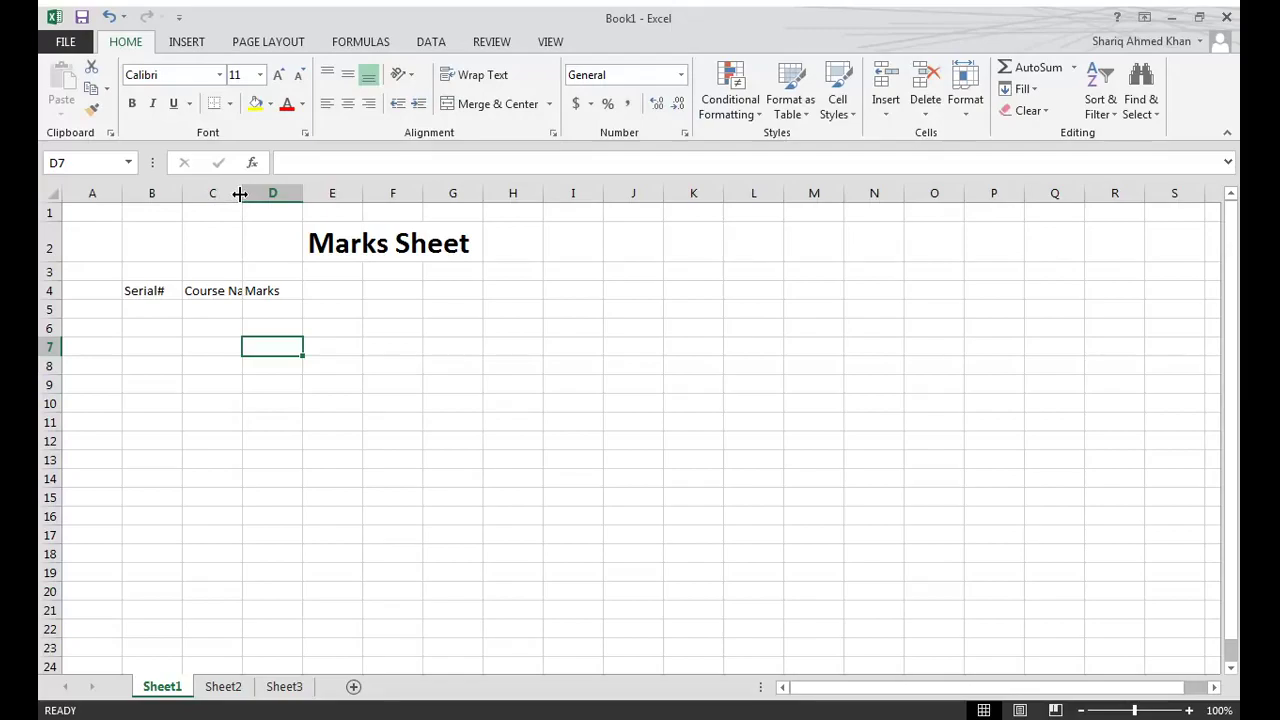
pyautogui.moveTo(240, 193); pyautogui.dragTo(241, 193)
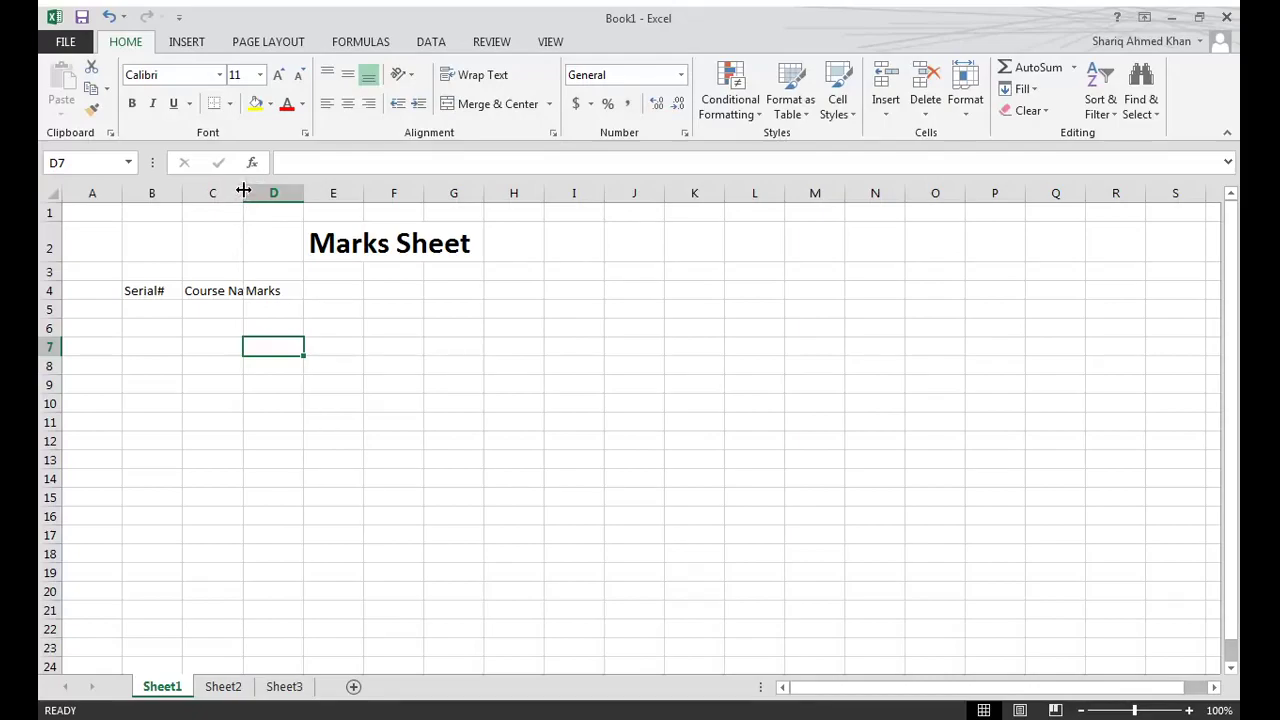
pyautogui.moveTo(243, 190); pyautogui.dragTo(243, 190)
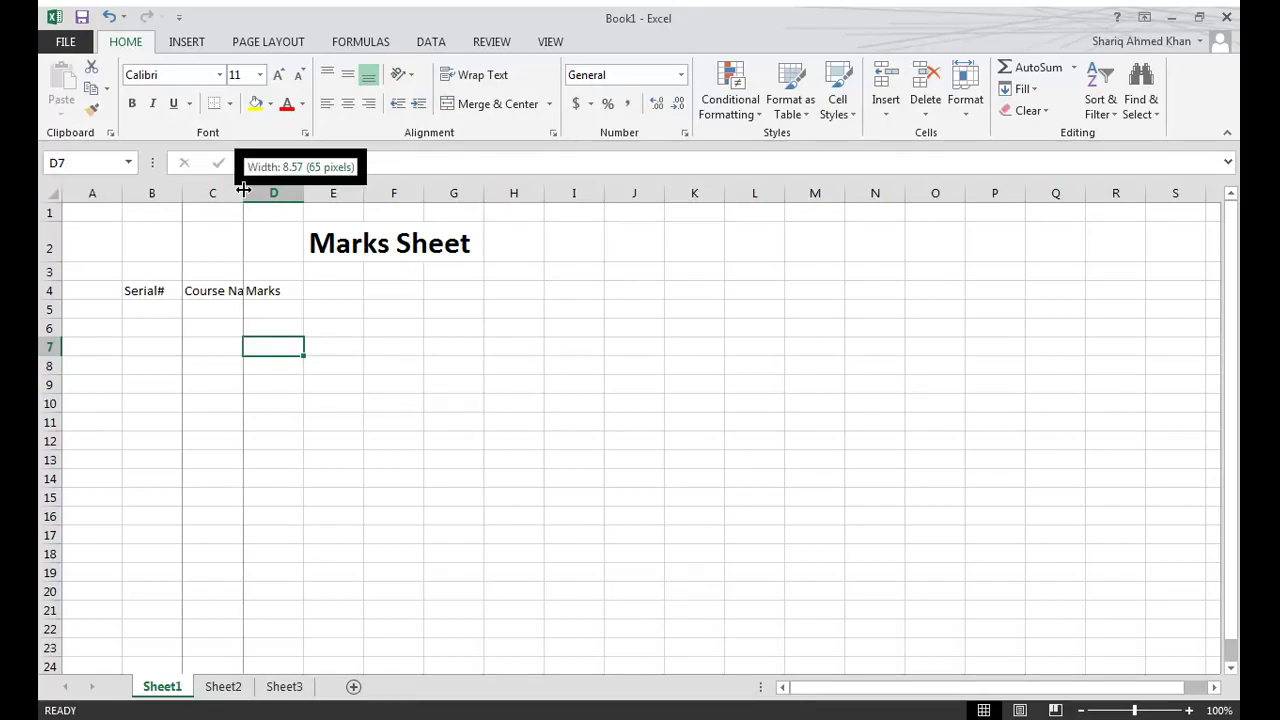
pyautogui.moveTo(243, 190); pyautogui.dragTo(283, 189)
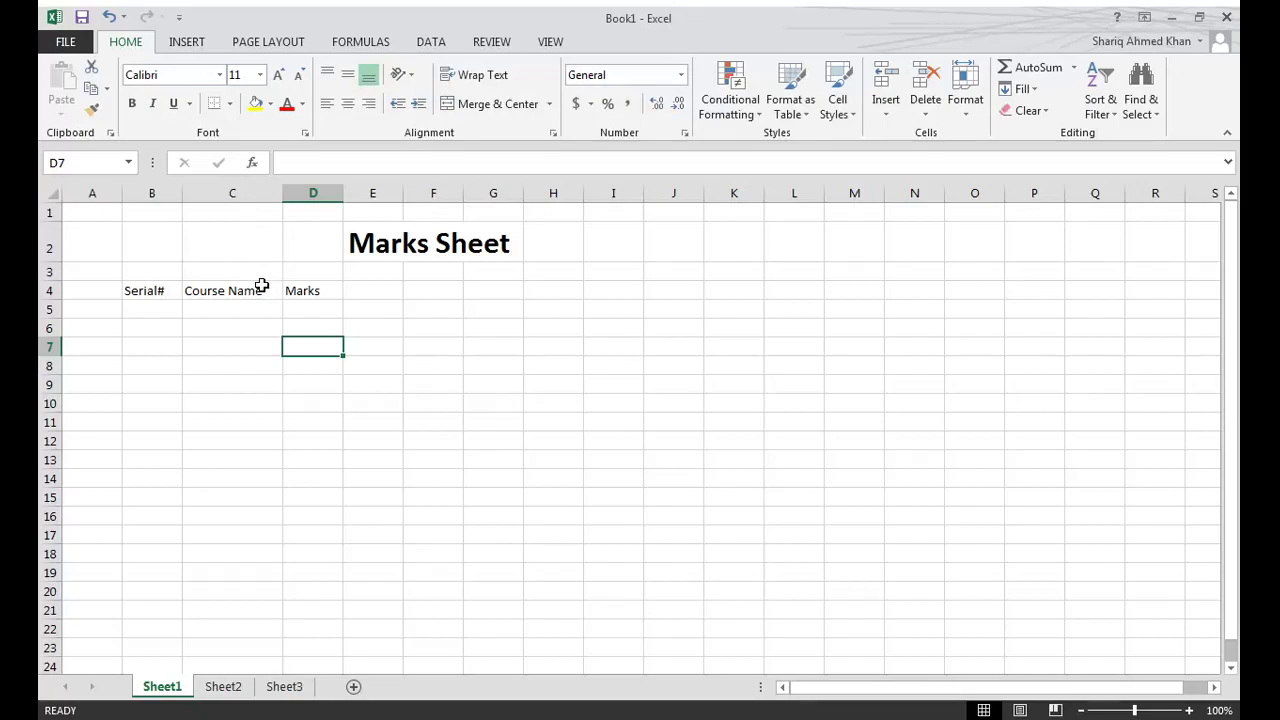
pyautogui.click(258, 208)
pyautogui.click(258, 197)
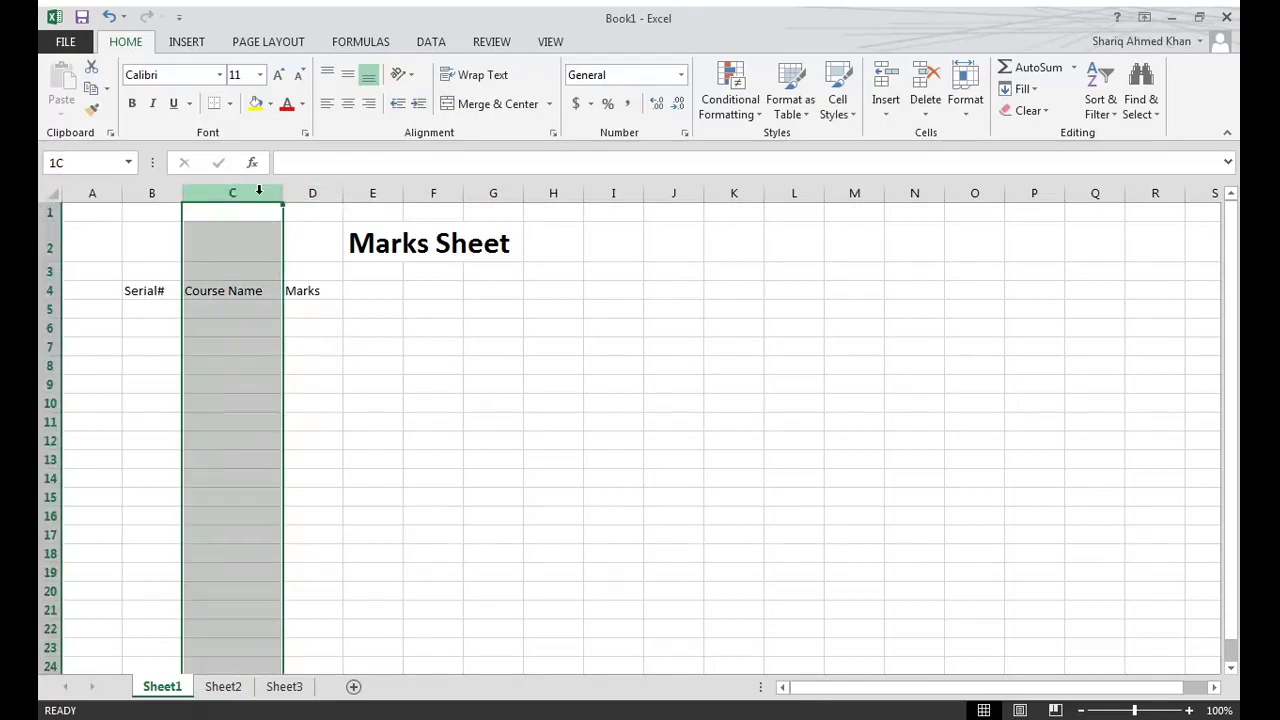
pyautogui.click(260, 273)
pyautogui.click(257, 287)
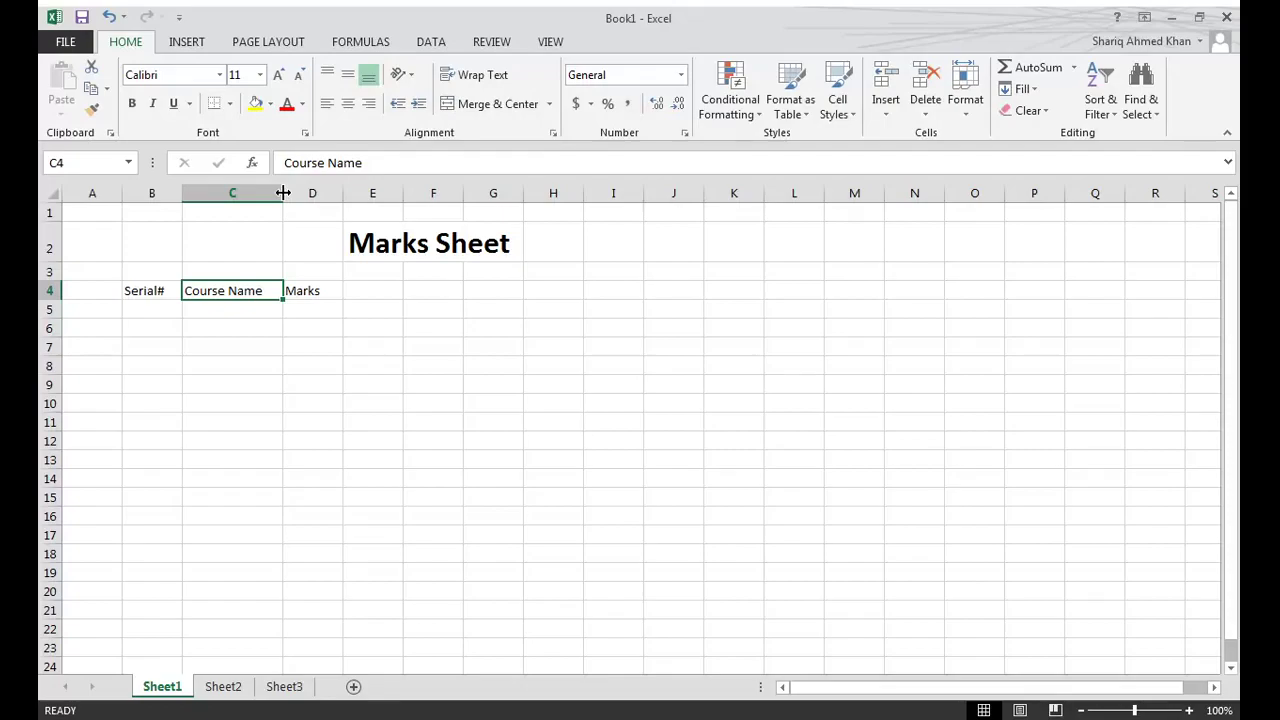
# - Enter the serial numbers 1, 2 and 3 in cells B5 to B7 under the "Serial#" heading
pyautogui.click(160, 306)
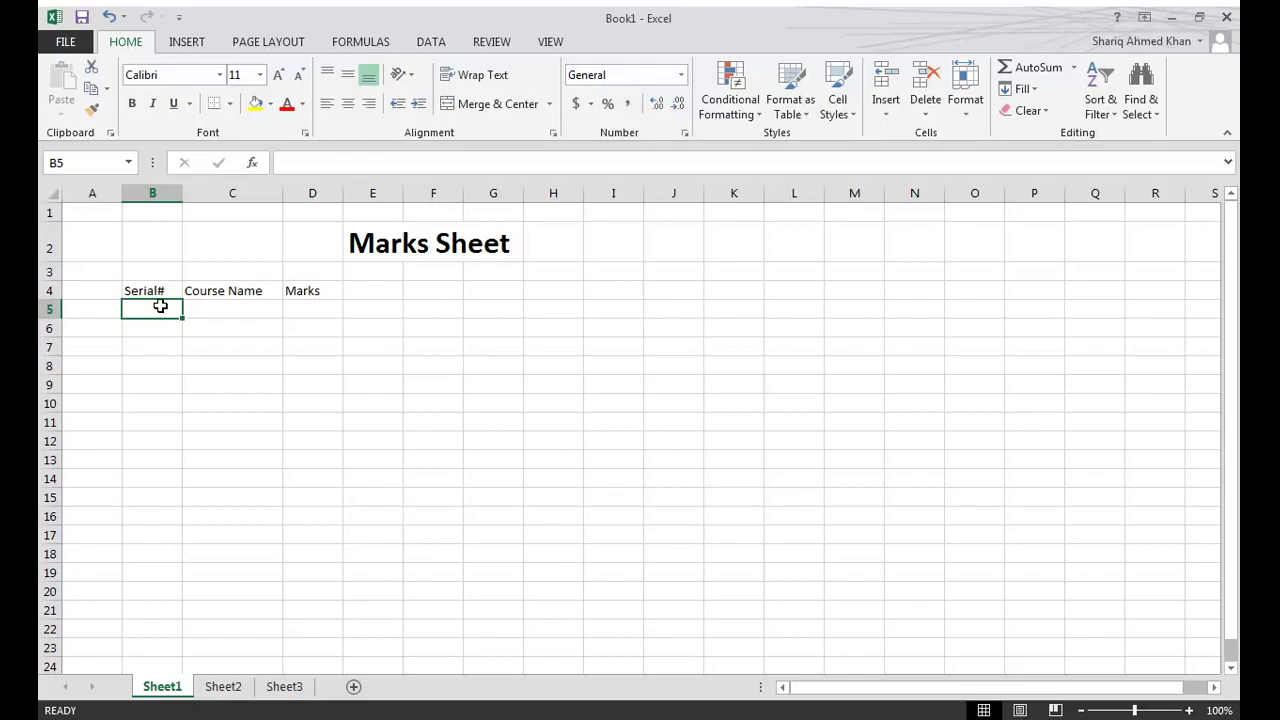
pyautogui.write('1')
pyautogui.click(146, 331)
pyautogui.write('2')
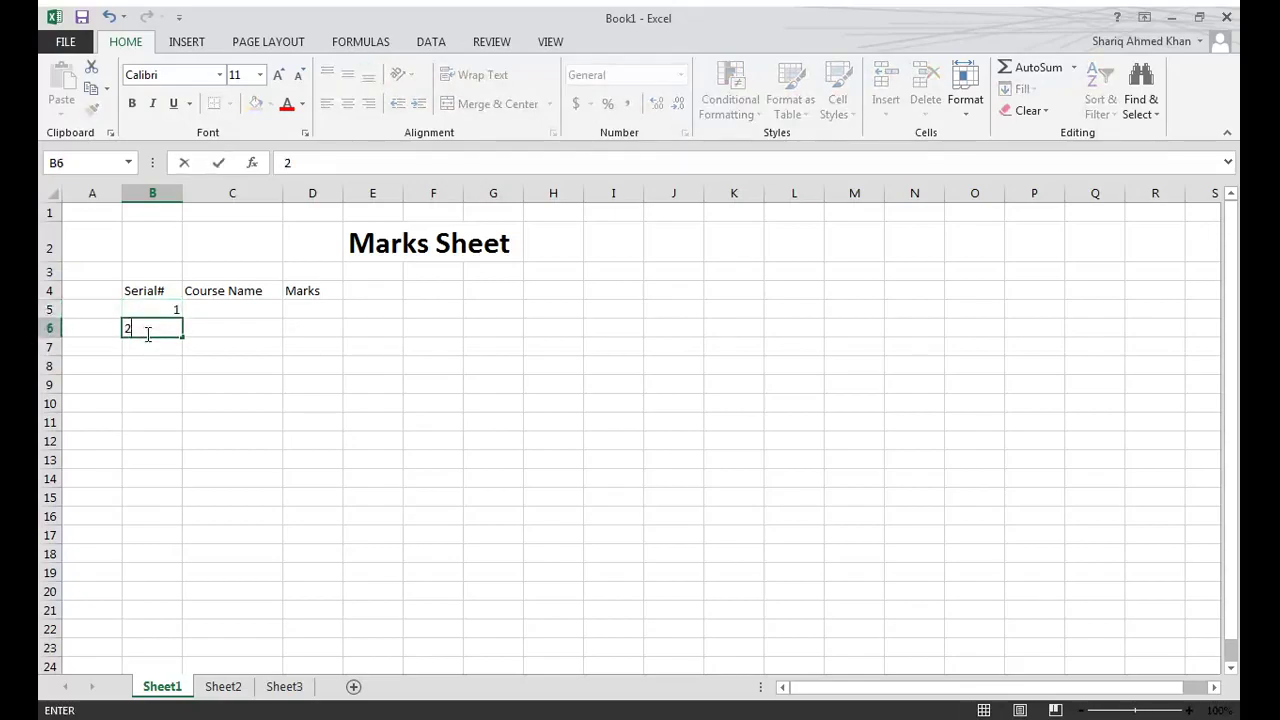
pyautogui.click(149, 346)
pyautogui.write('3')
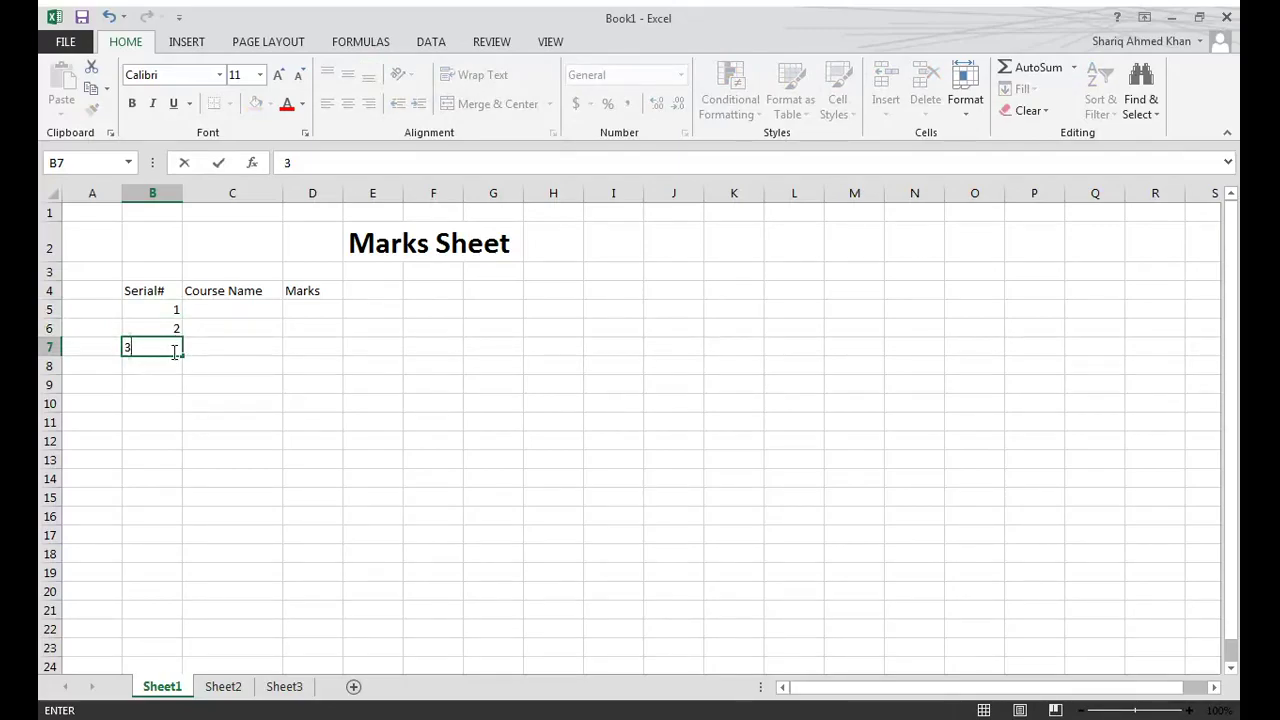
pyautogui.click(209, 346)
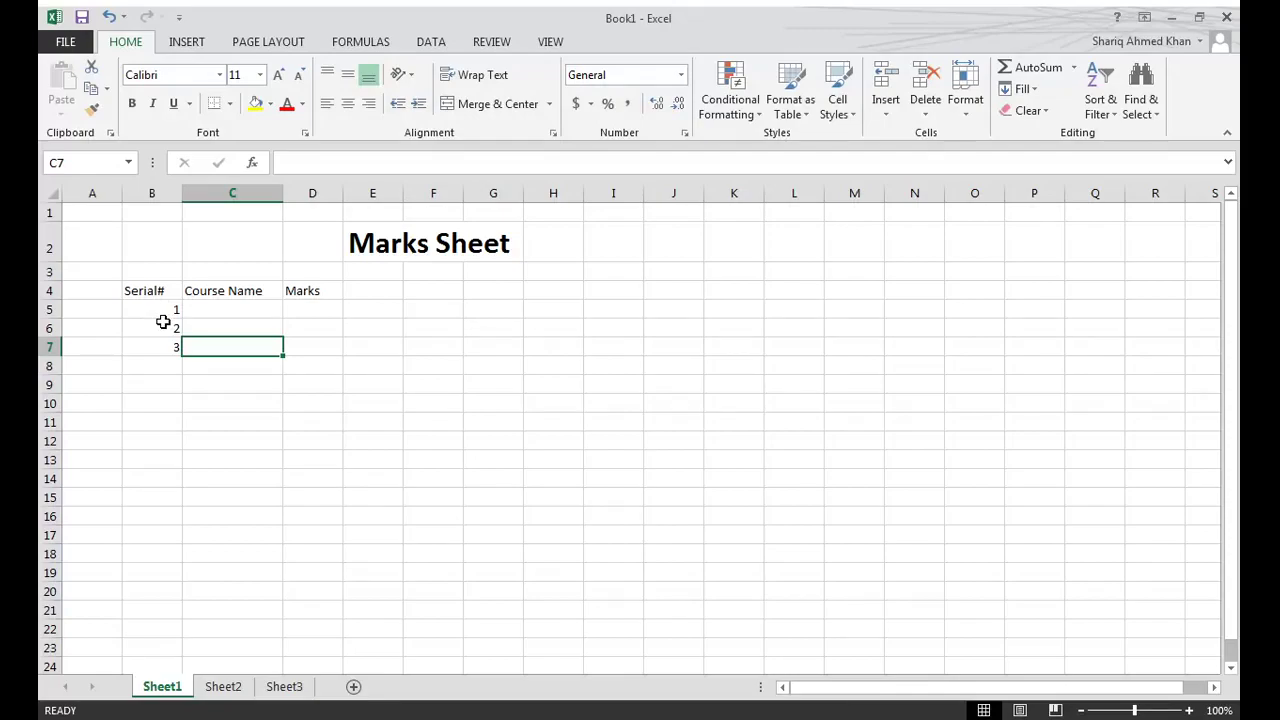
# - Extend the serial number series from B5:B7 down to cell B22 using AutoFill
pyautogui.moveTo(166, 311); pyautogui.dragTo(163, 343)
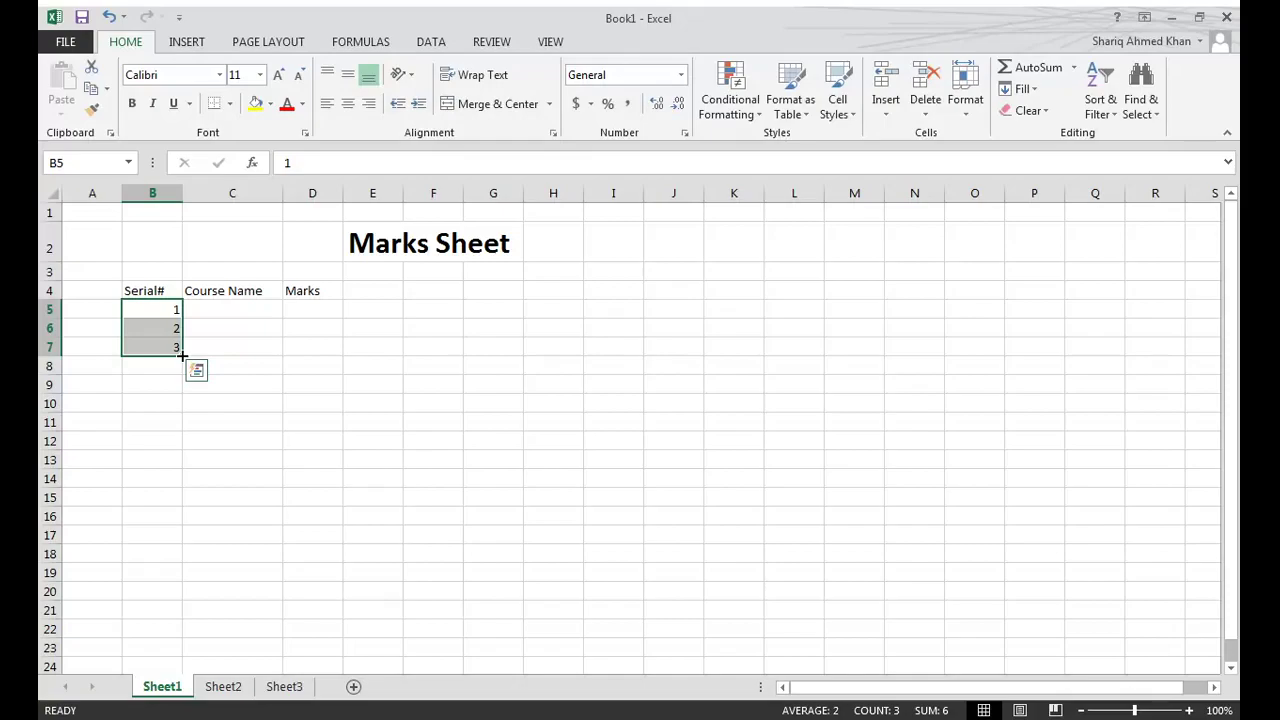
pyautogui.moveTo(182, 355); pyautogui.dragTo(182, 355)
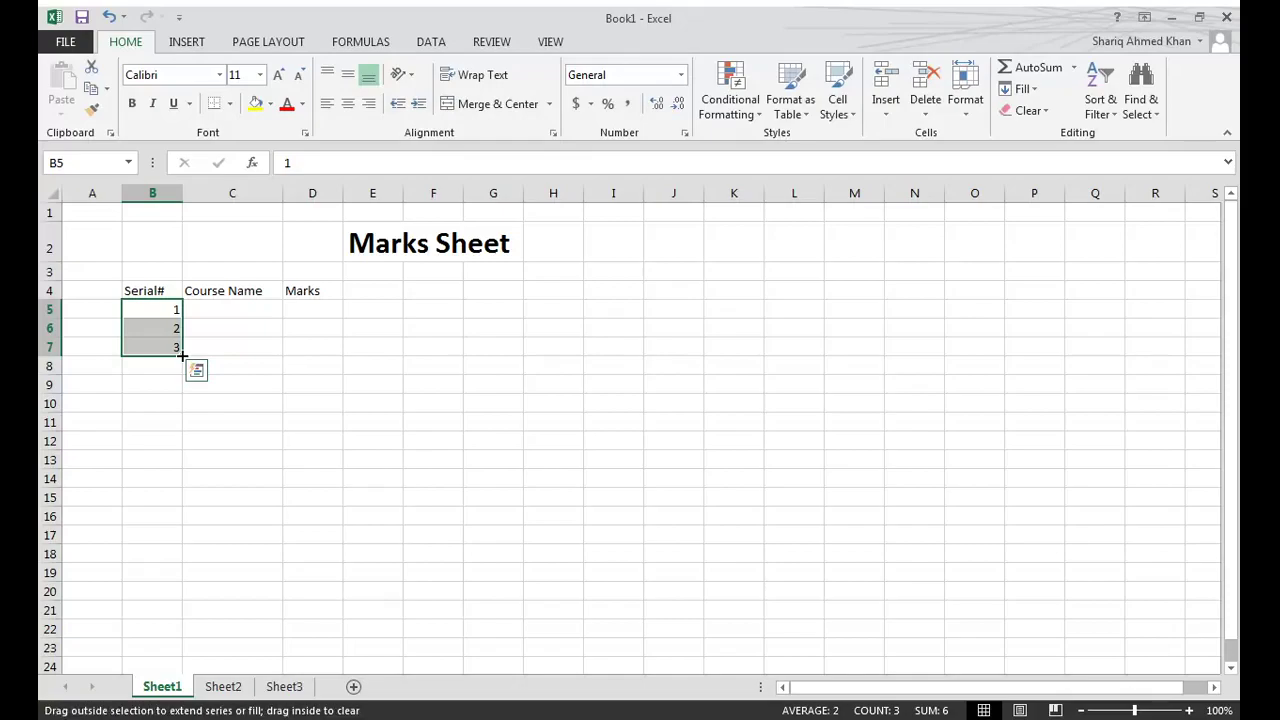
pyautogui.moveTo(182, 355); pyautogui.dragTo(182, 424)
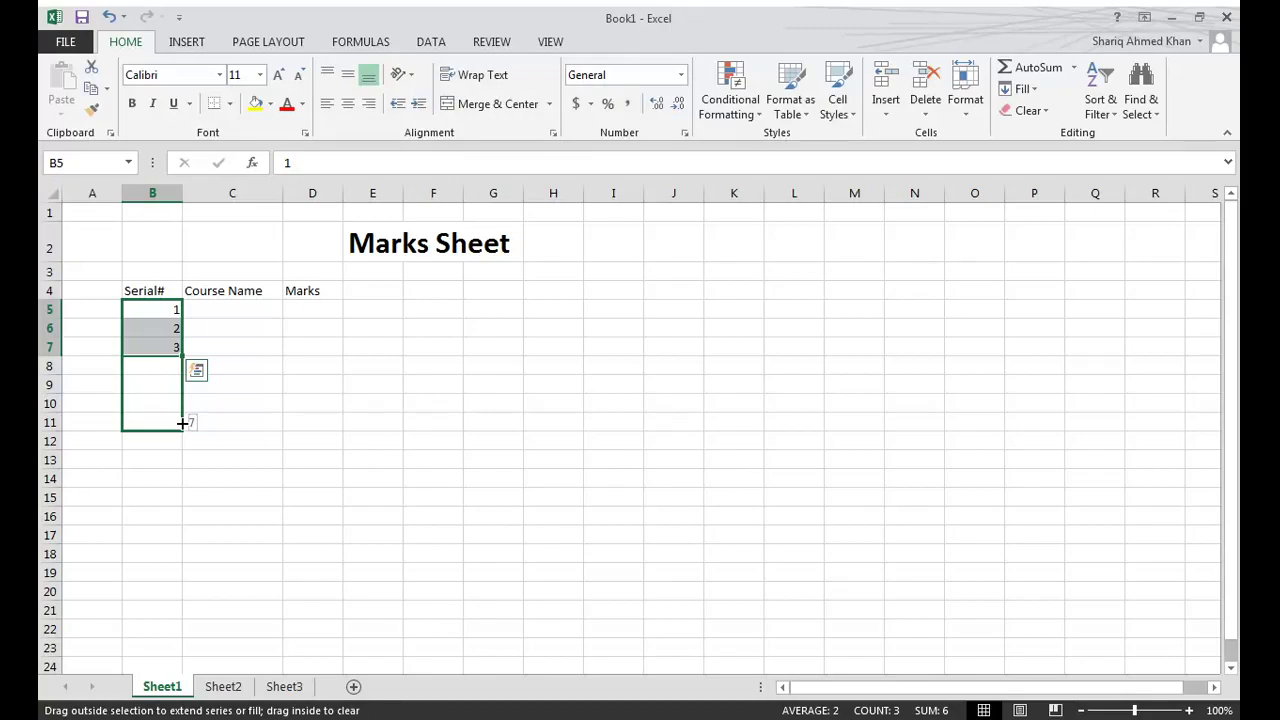
pyautogui.moveTo(182, 423); pyautogui.dragTo(176, 460)
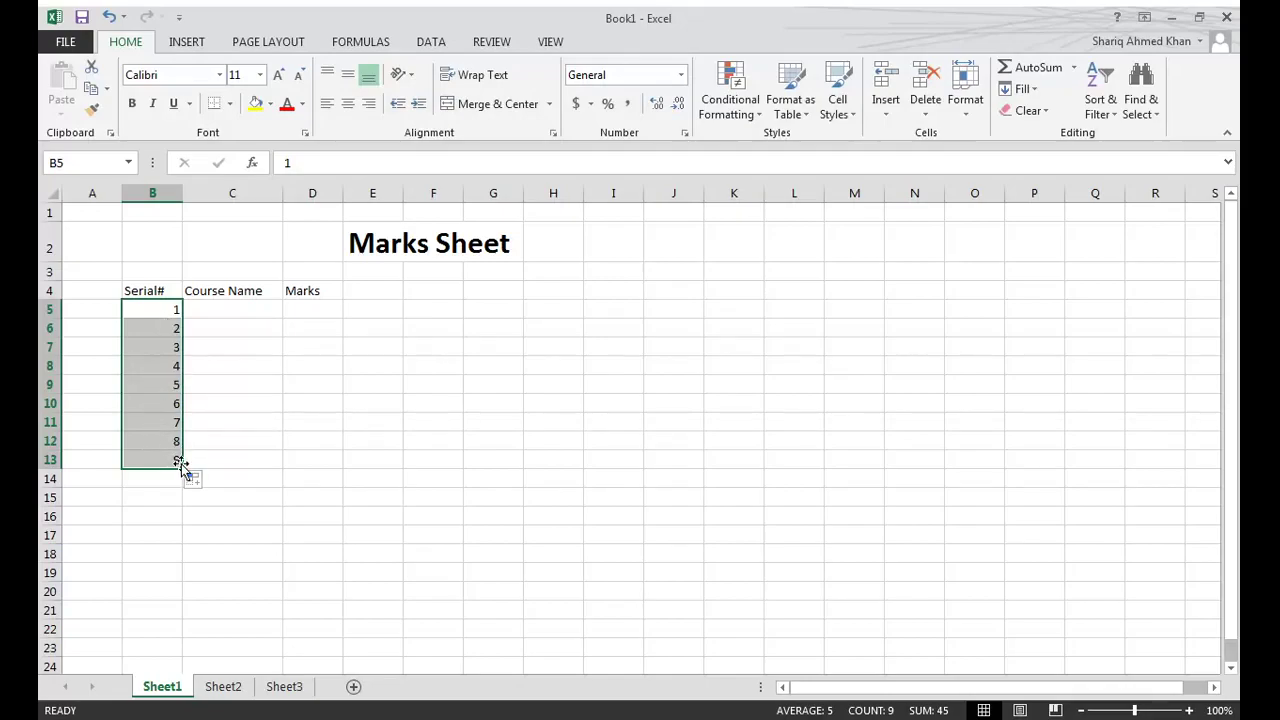
pyautogui.moveTo(182, 468); pyautogui.dragTo(174, 637)
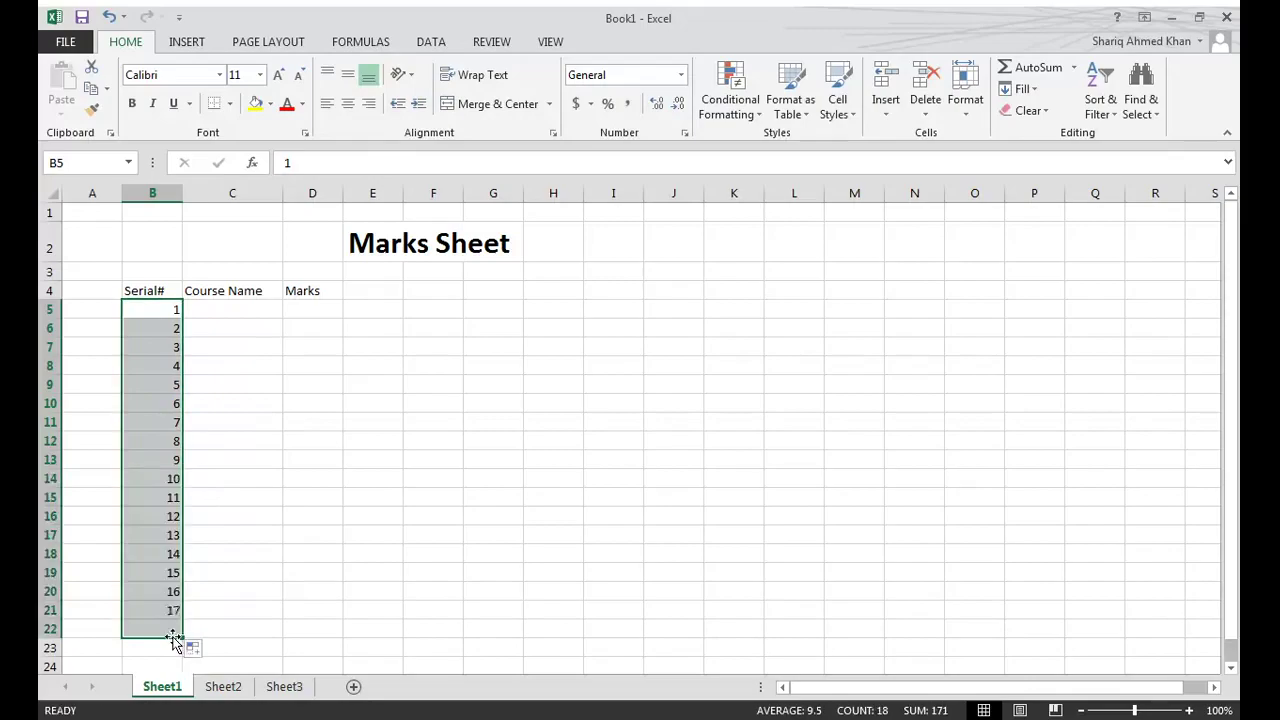
pyautogui.click(266, 476)
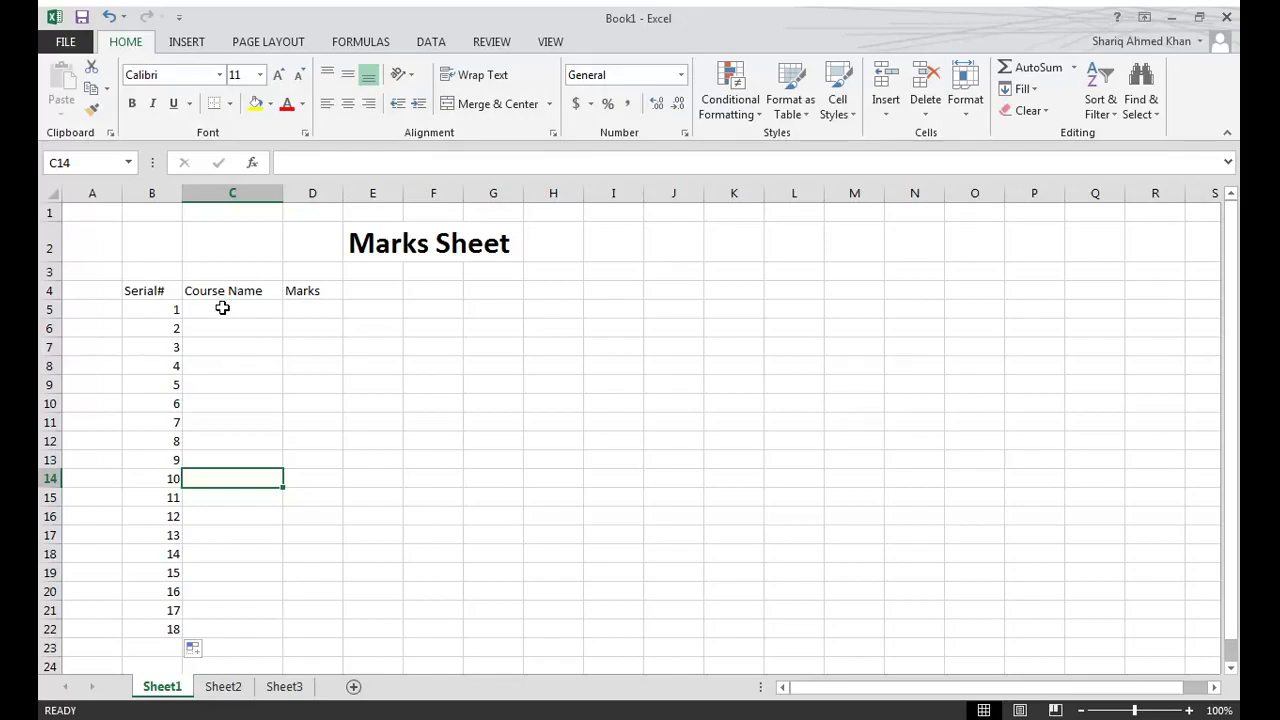
# - Enter the course names "Physics" in cell C5 and "English" in cell C6
pyautogui.click(222, 308)
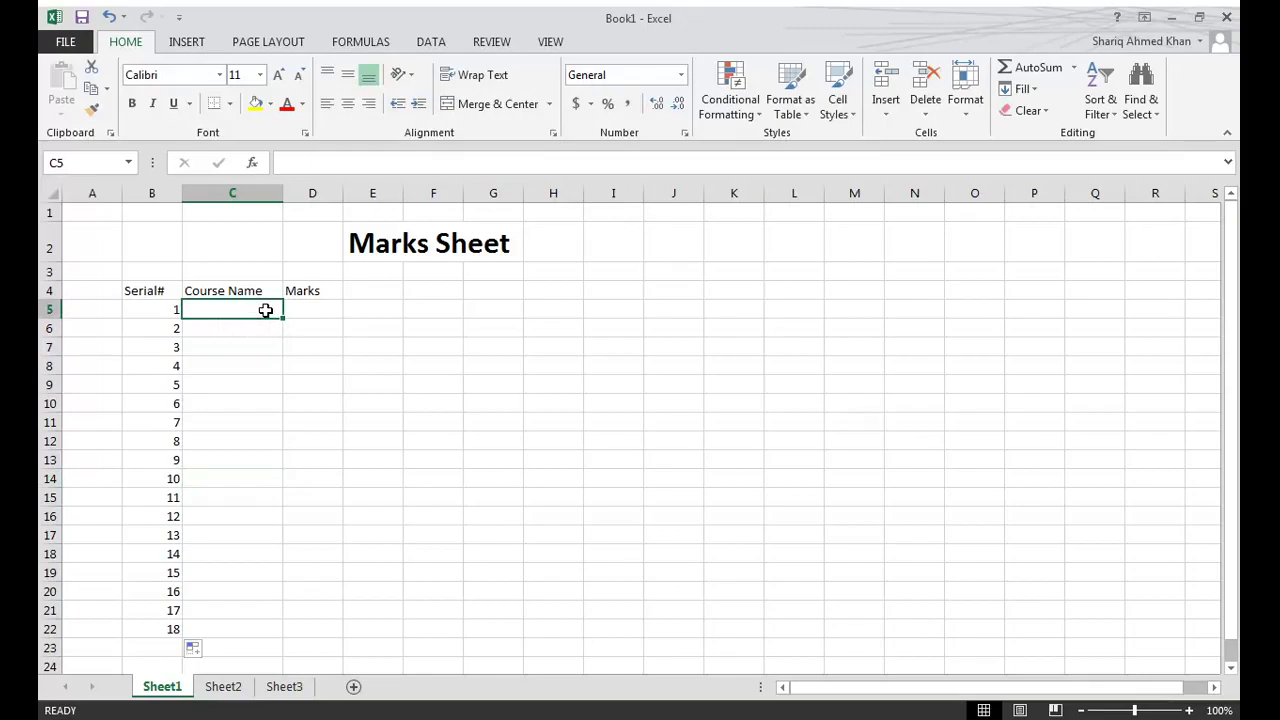
pyautogui.doubleClick(266, 309)
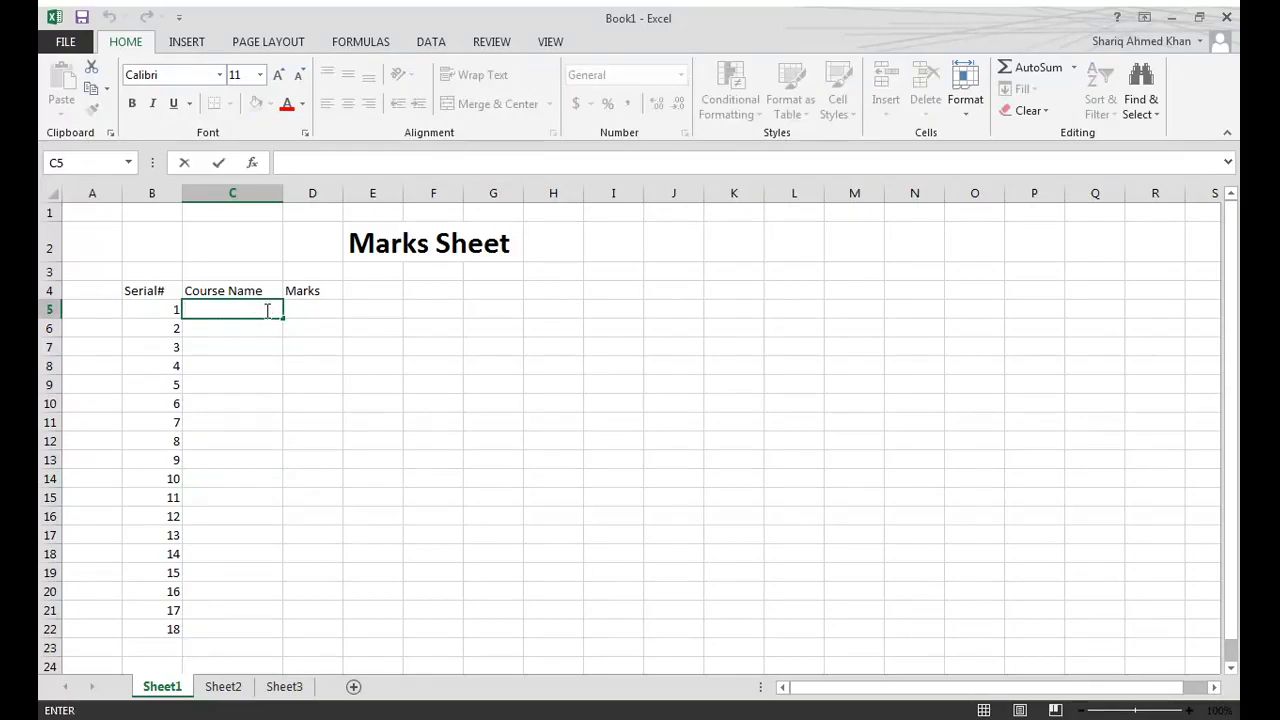
pyautogui.write('Physics')
pyautogui.press('Return')
pyautogui.write('English')
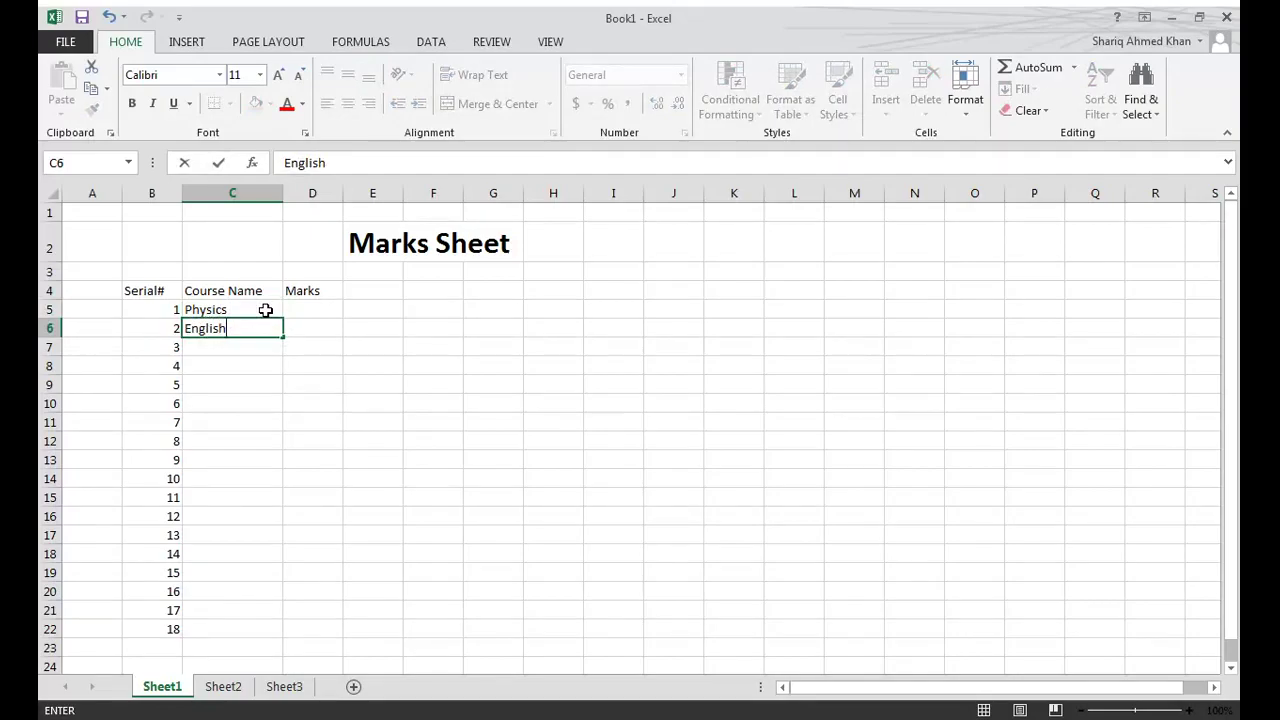
pyautogui.press('Return')
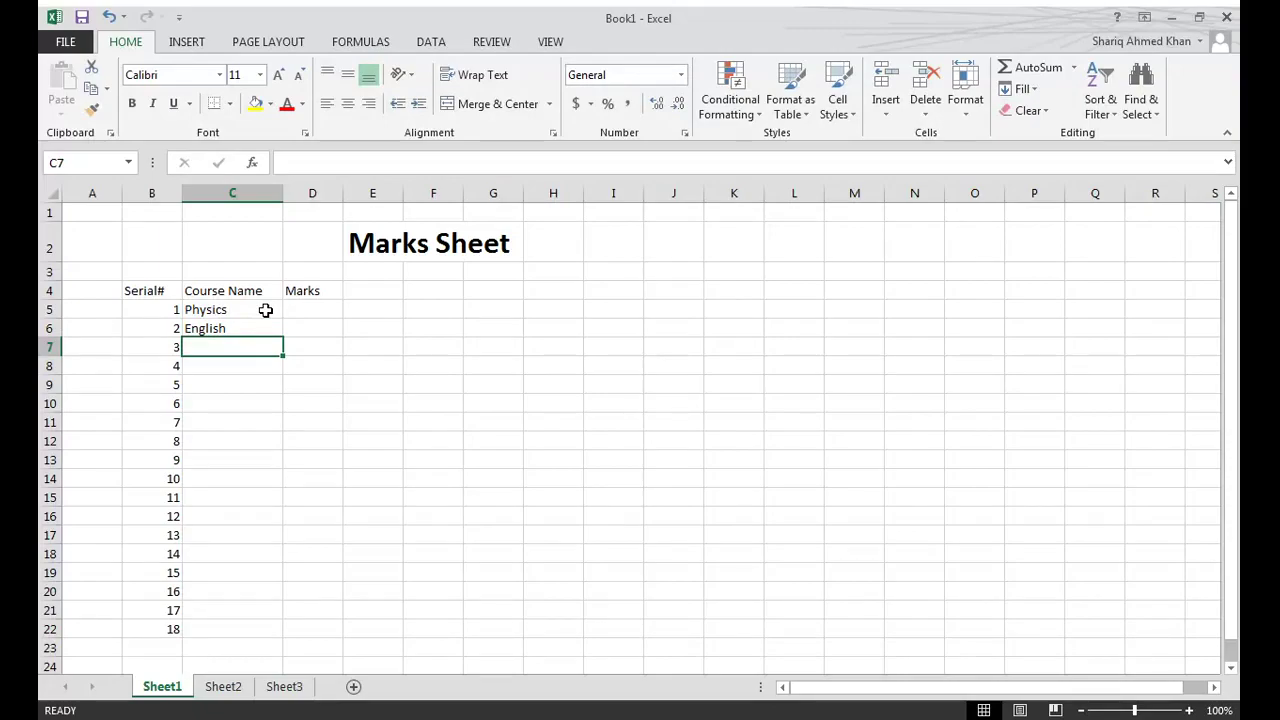
# - Enter the course names "Maths", "Chemistry" and "Religion" in cells C7 to C9
pyautogui.write('Maths')
pyautogui.press('Return')
pyautogui.write('Chemistry')
pyautogui.press('BackSpace')
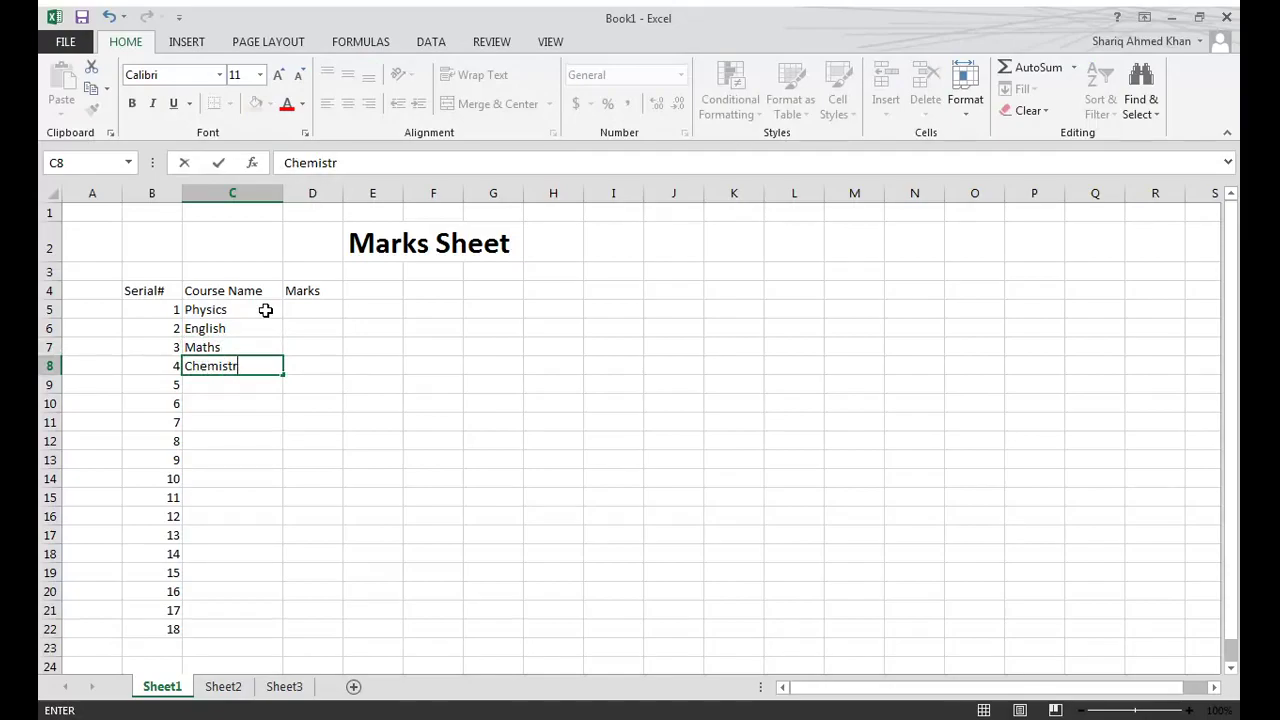
pyautogui.write('y')
pyautogui.press('Return')
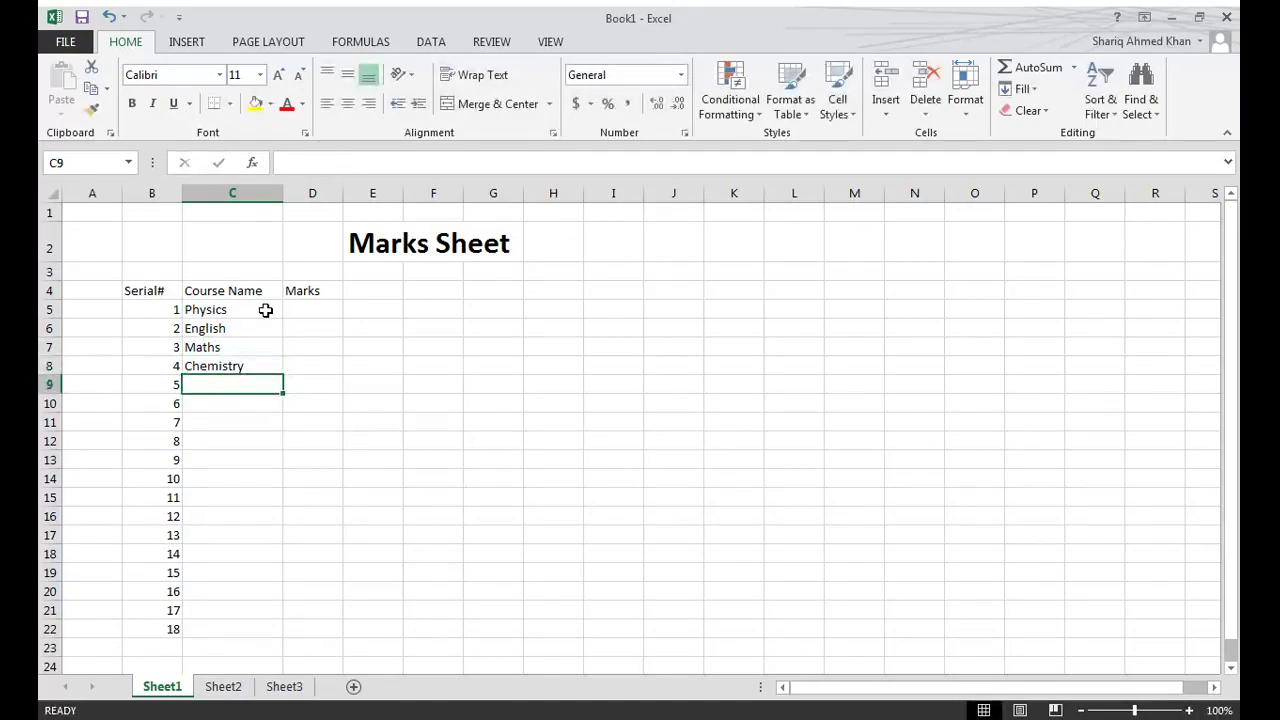
pyautogui.write('Religion')
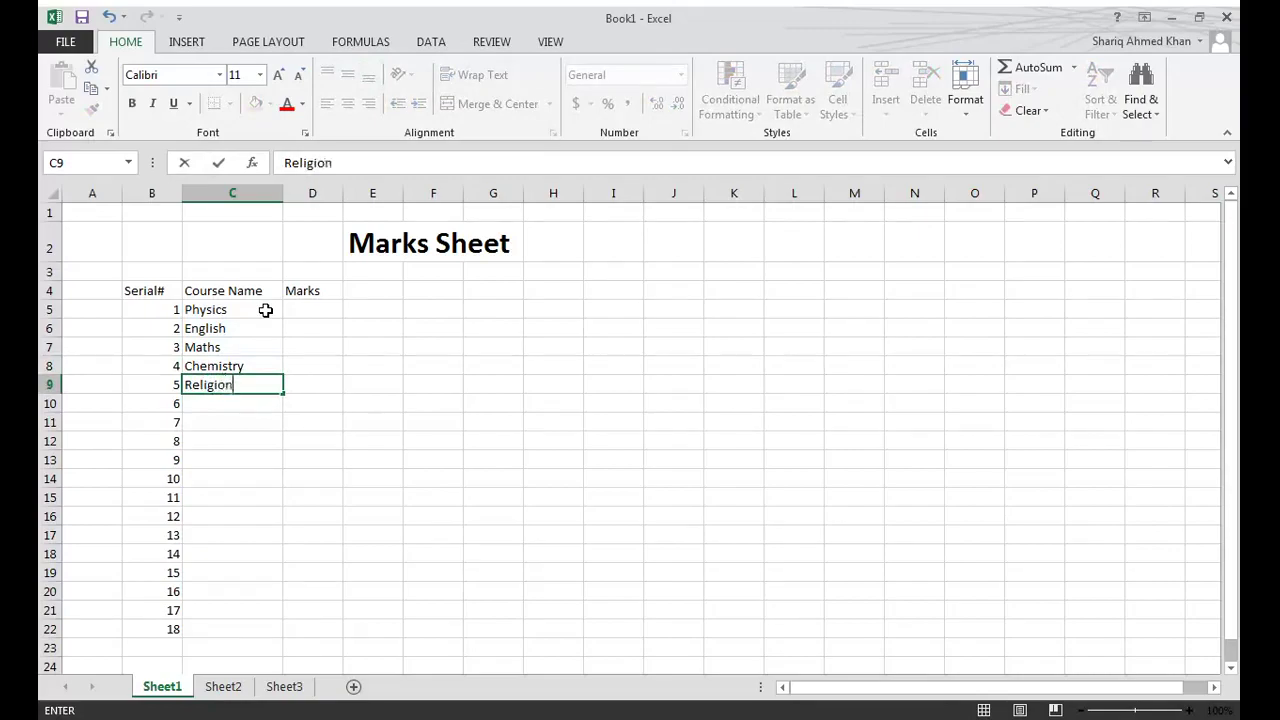
pyautogui.press('Return')
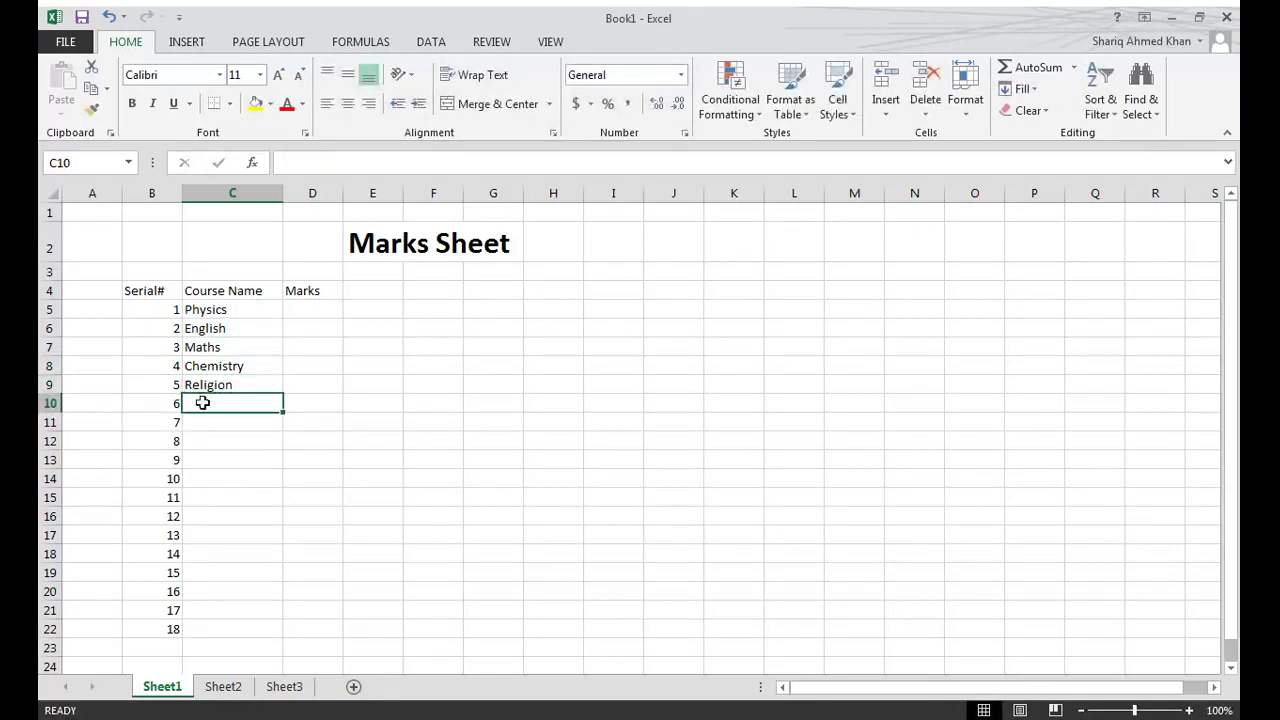
# - Replace the course name in cell C9 with "Ethics"
pyautogui.click(178, 404)
pyautogui.click(232, 386)
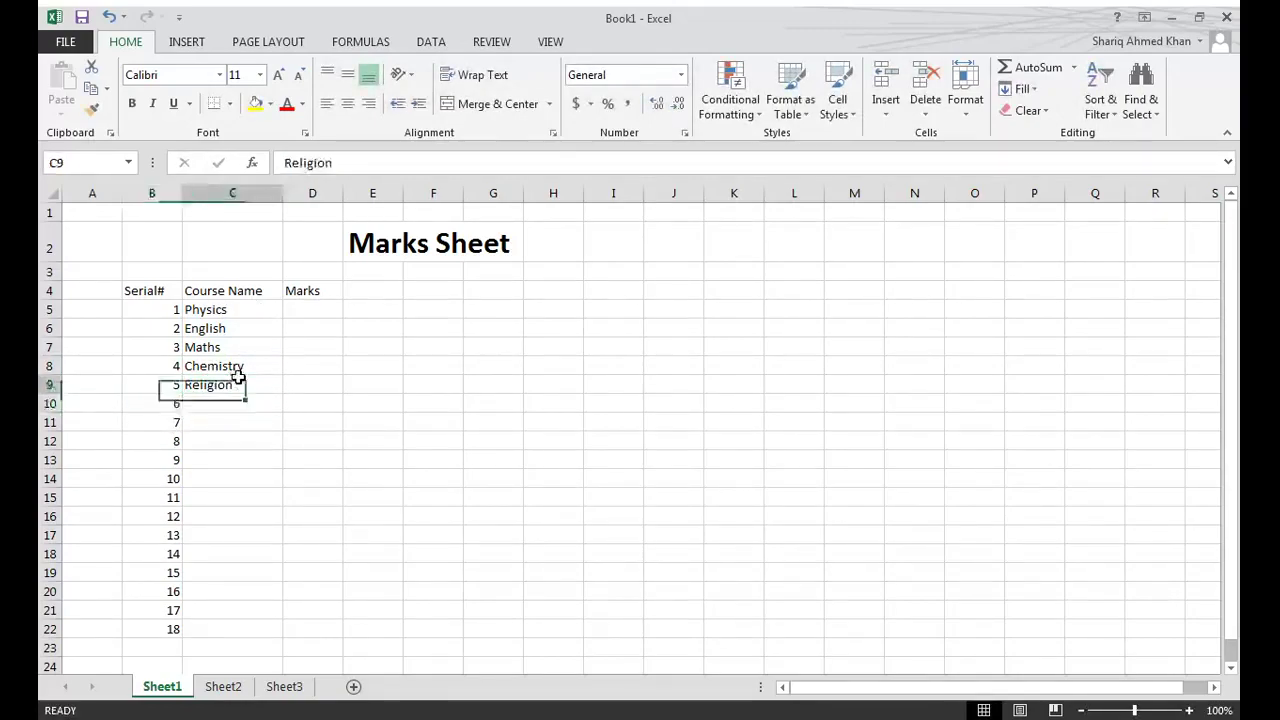
pyautogui.doubleClick(238, 386)
pyautogui.moveTo(240, 386); pyautogui.dragTo(172, 393)
pyautogui.write('Ethics')
pyautogui.press('Return')
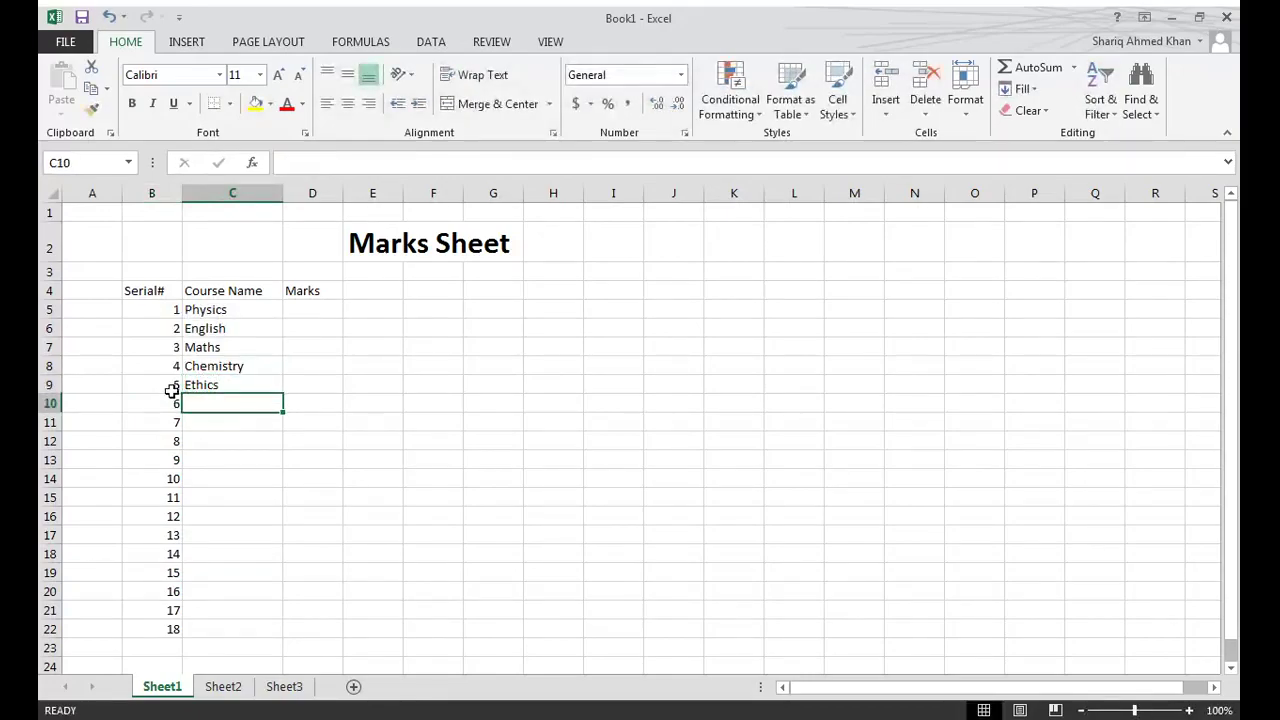
# - Delete the surplus serial numbers in cells B10 to B22, below the last listed course
pyautogui.moveTo(171, 403); pyautogui.dragTo(214, 628)
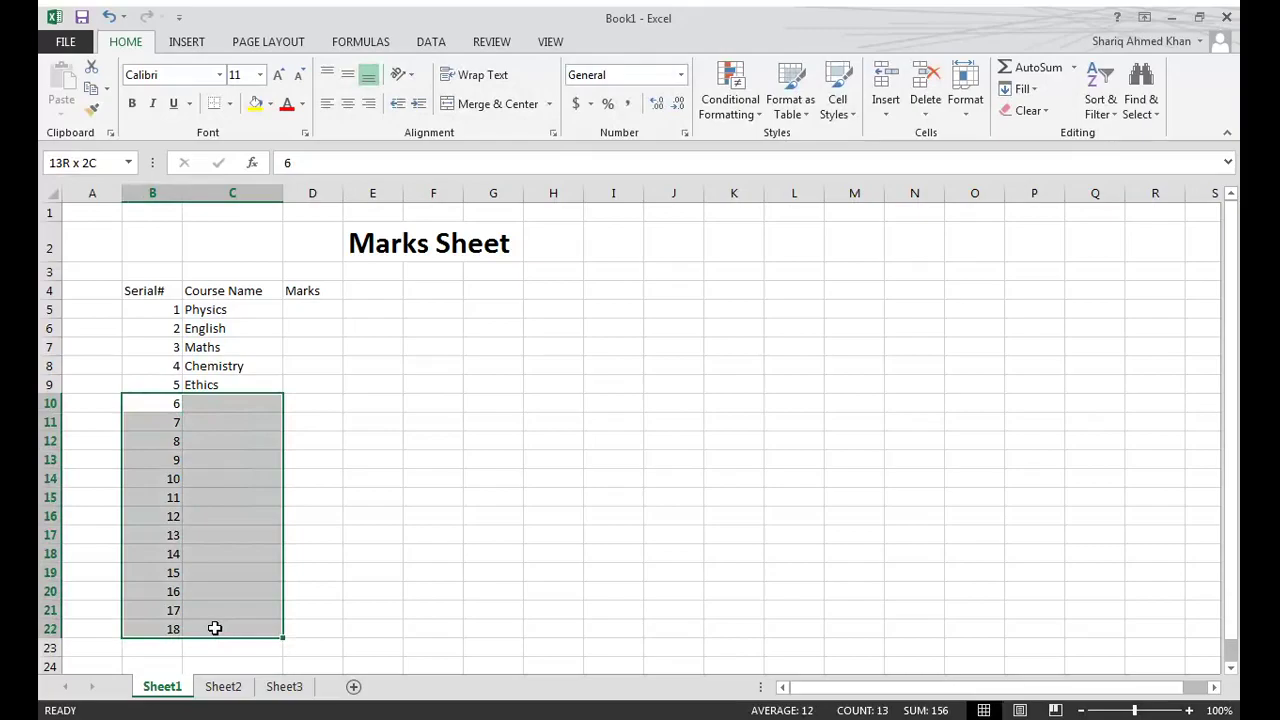
pyautogui.click(232, 572)
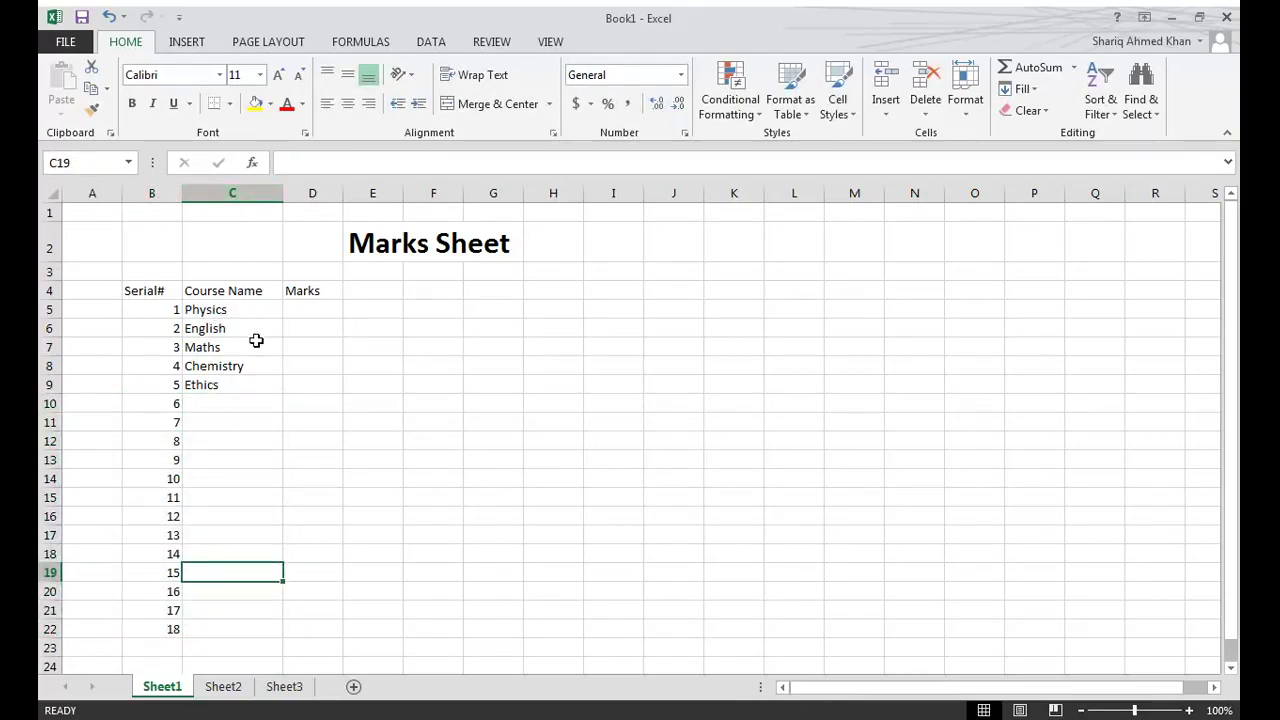
pyautogui.moveTo(213, 309); pyautogui.dragTo(213, 385)
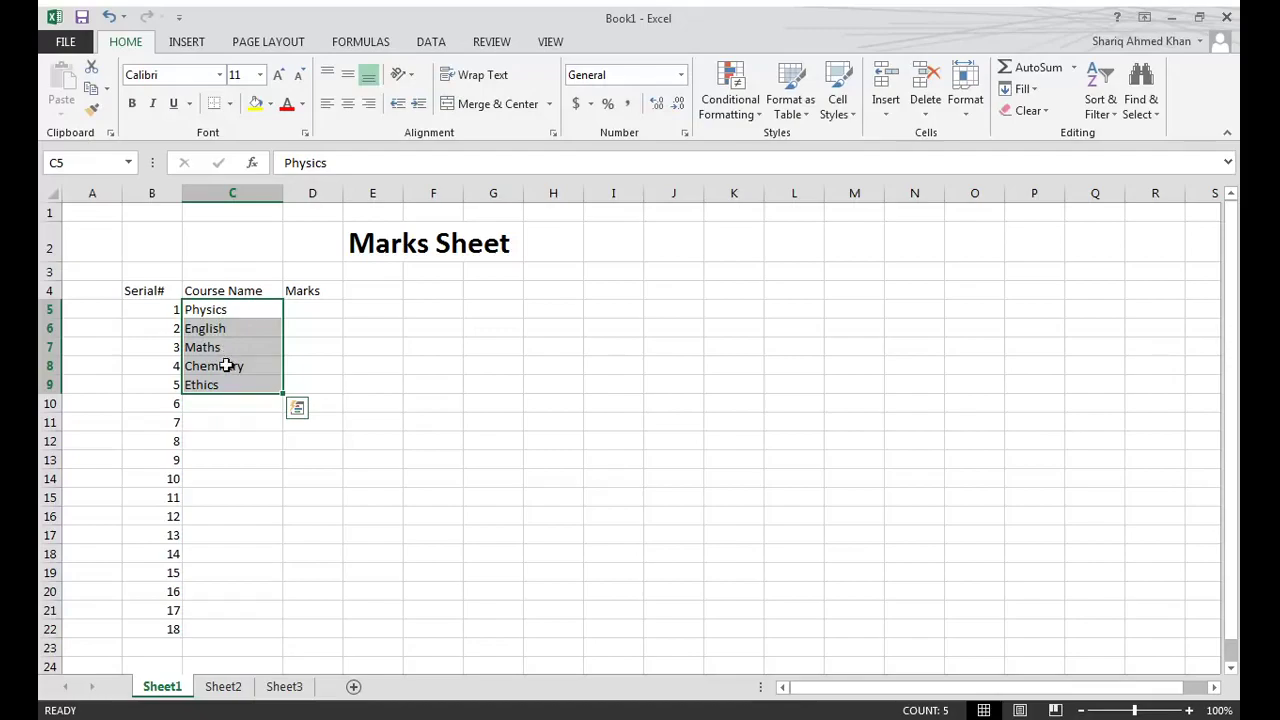
pyautogui.click(246, 420)
pyautogui.moveTo(165, 403); pyautogui.dragTo(163, 624)
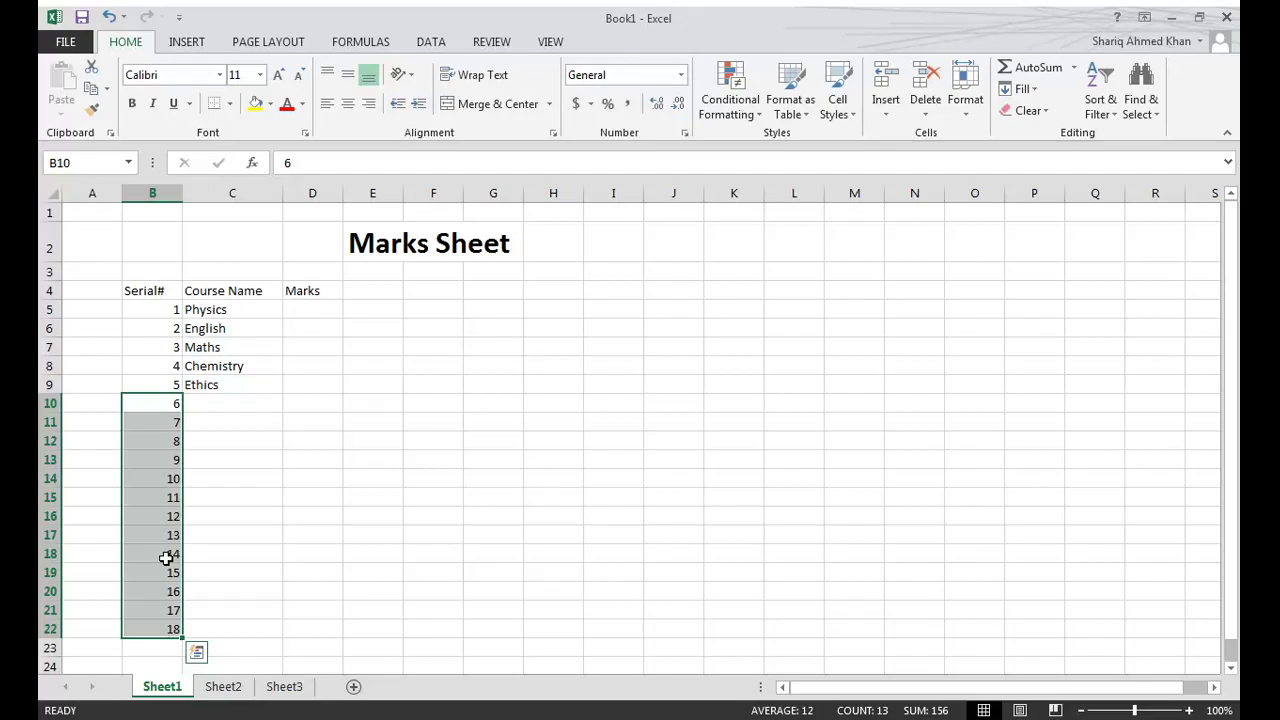
pyautogui.press('Delete')
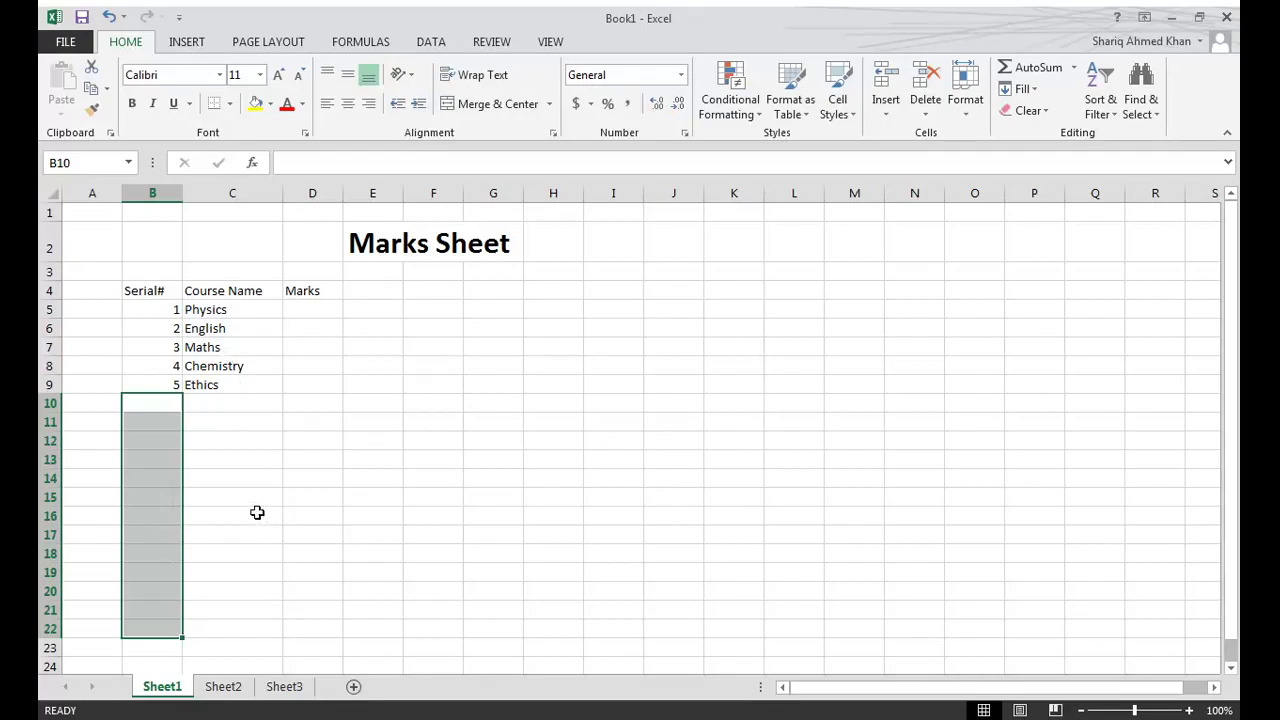
pyautogui.click(205, 433)
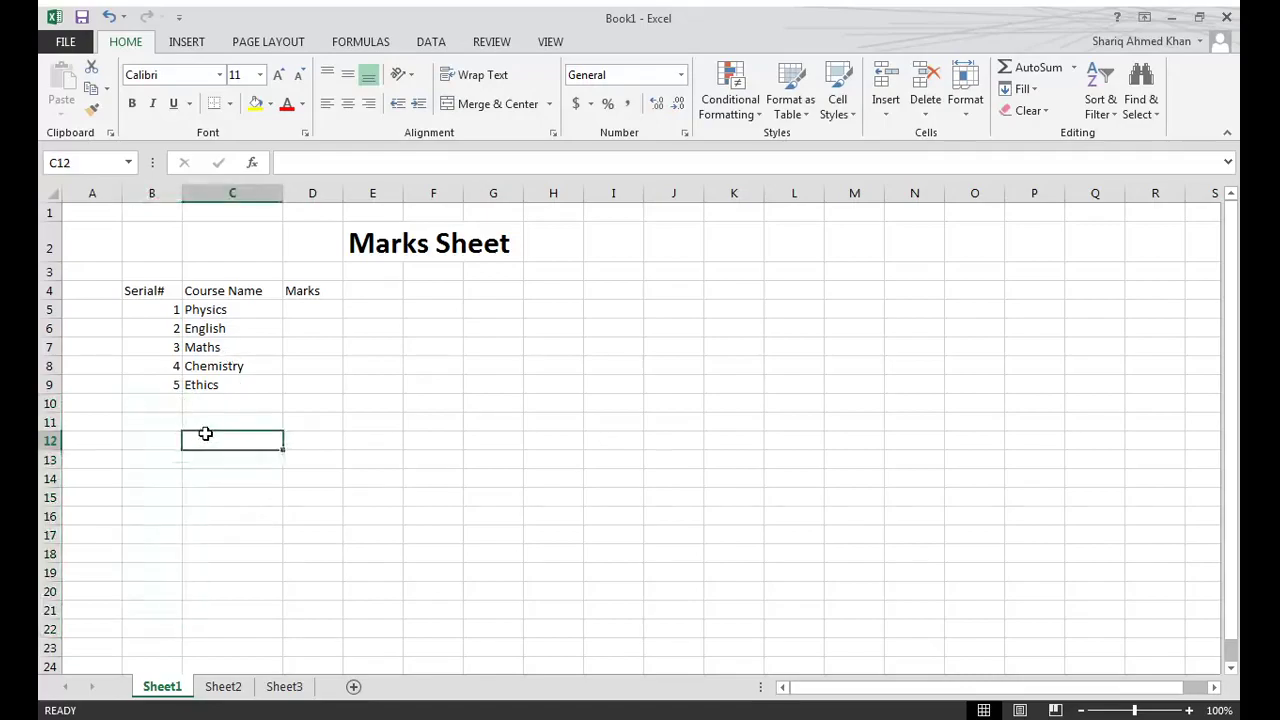
# - Enter the marks 40 for Physics, 50 for English and 30 for Maths in cells D5 to D7
pyautogui.click(303, 312)
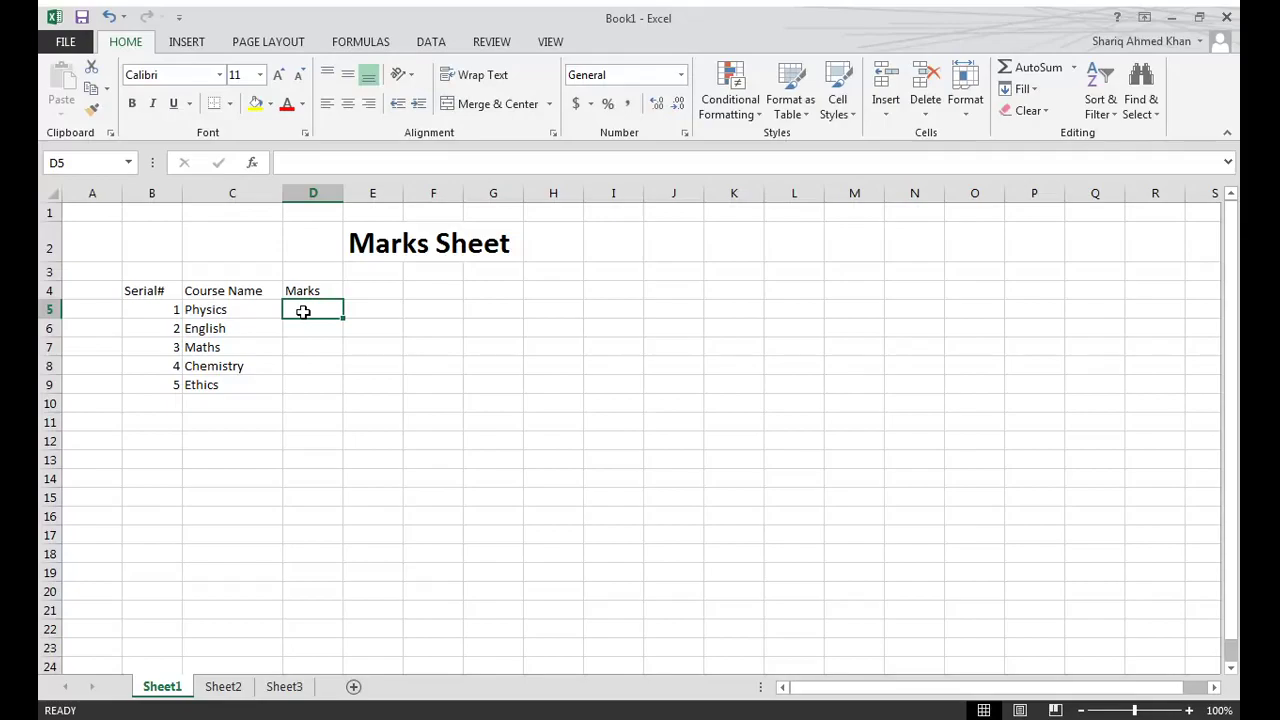
pyautogui.write('40')
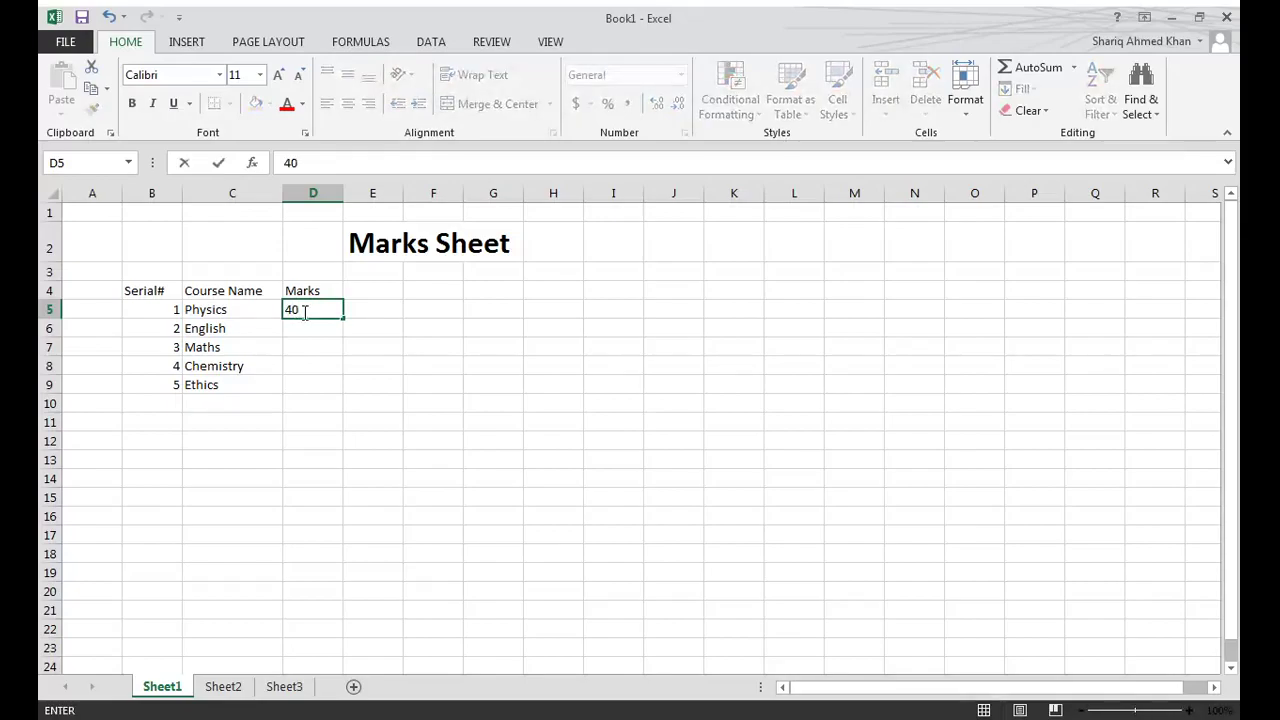
pyautogui.press('Return')
pyautogui.write('50')
pyautogui.hotkey('ctrl', 'Return')
pyautogui.press('Return')
pyautogui.write('30')
pyautogui.press('Return')
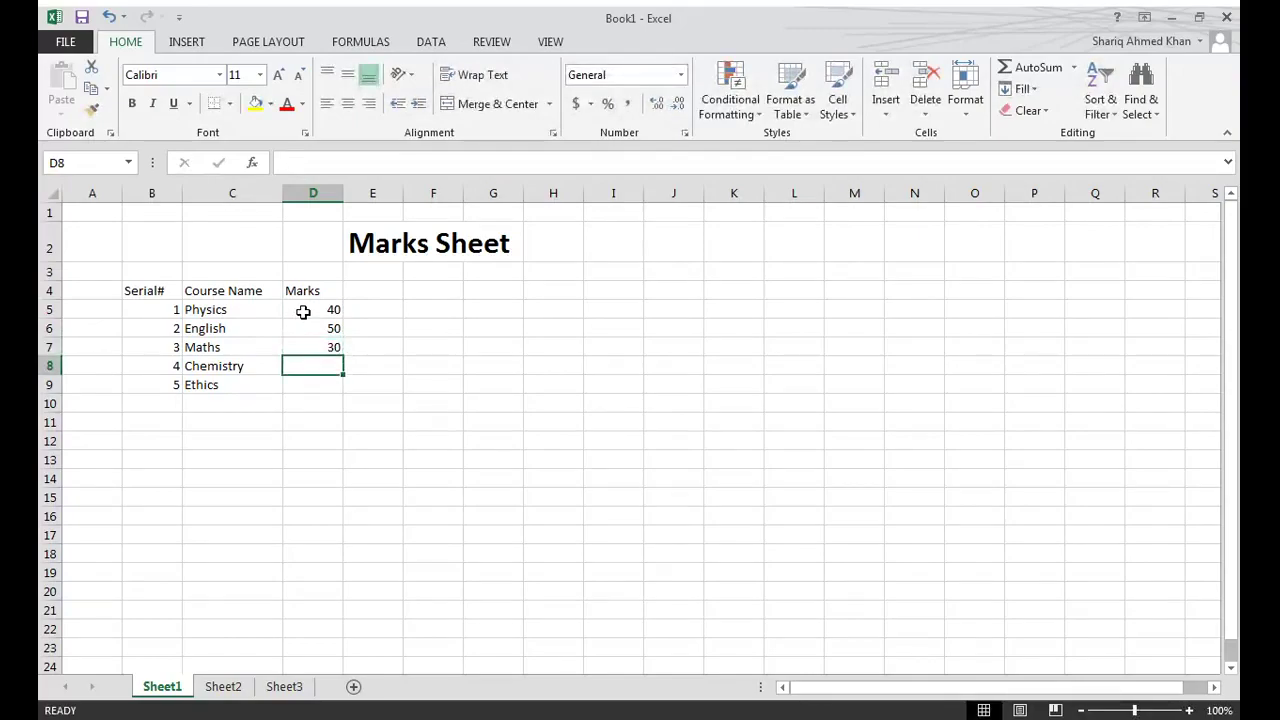
# - Enter the marks 50 for Chemistry in cell D8 and 25 for Ethics in cell D9
pyautogui.write('50')
pyautogui.press('Return')
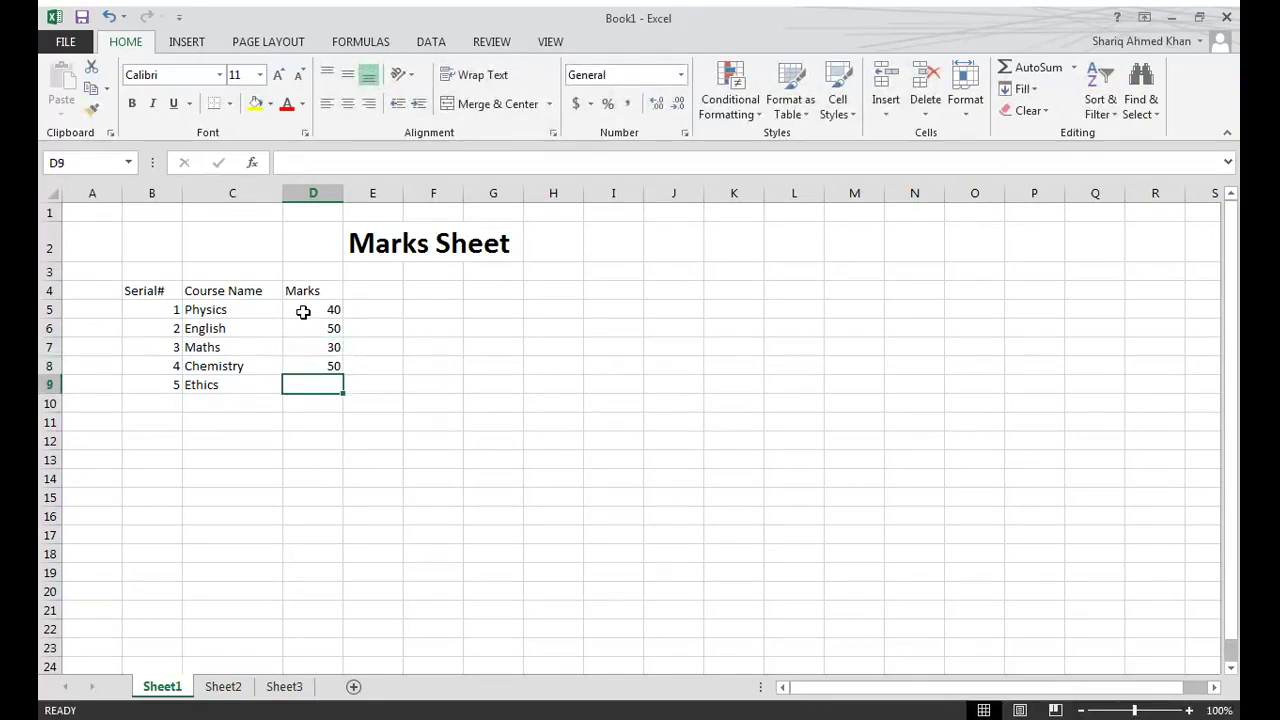
pyautogui.write('25')
pyautogui.press('BackSpace')
pyautogui.write('5')
pyautogui.press('Return')
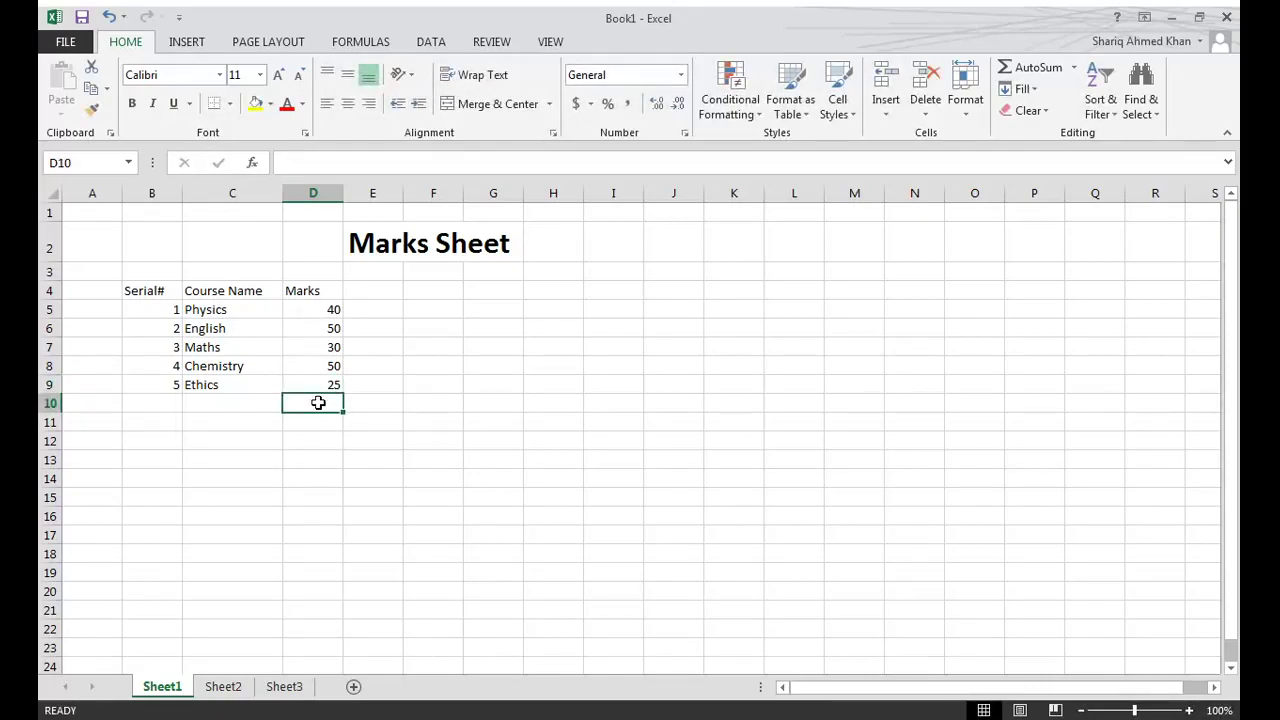
pyautogui.click(336, 445)
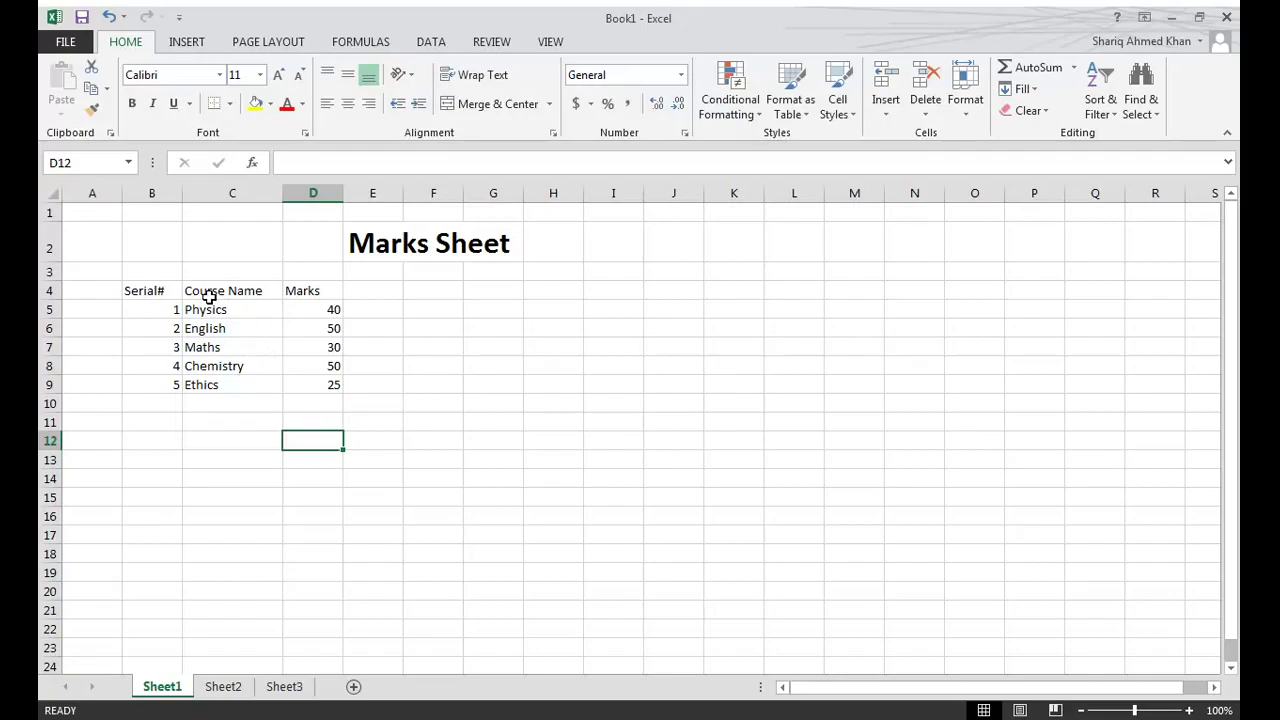
# - Make the column headings Serial#, Course Name and Marks in cells B4 to D4 bold
pyautogui.click(339, 290)
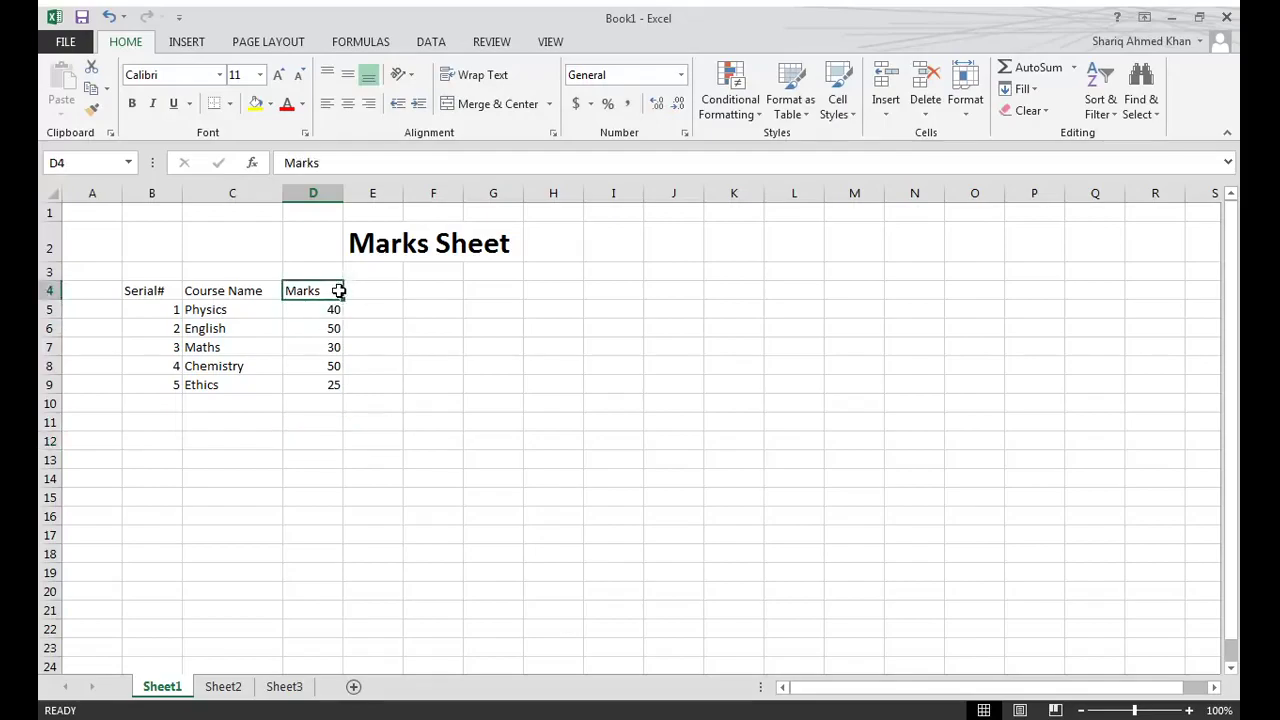
pyautogui.click(168, 292)
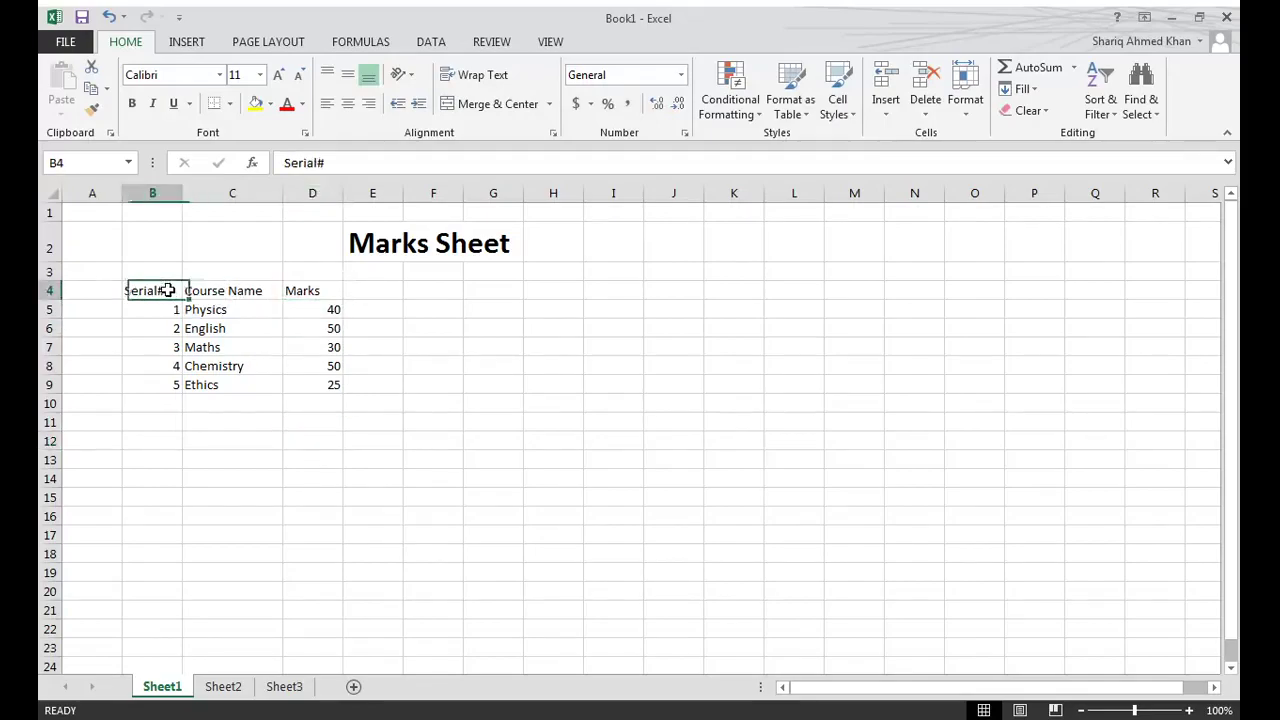
pyautogui.moveTo(313, 289); pyautogui.dragTo(178, 290)
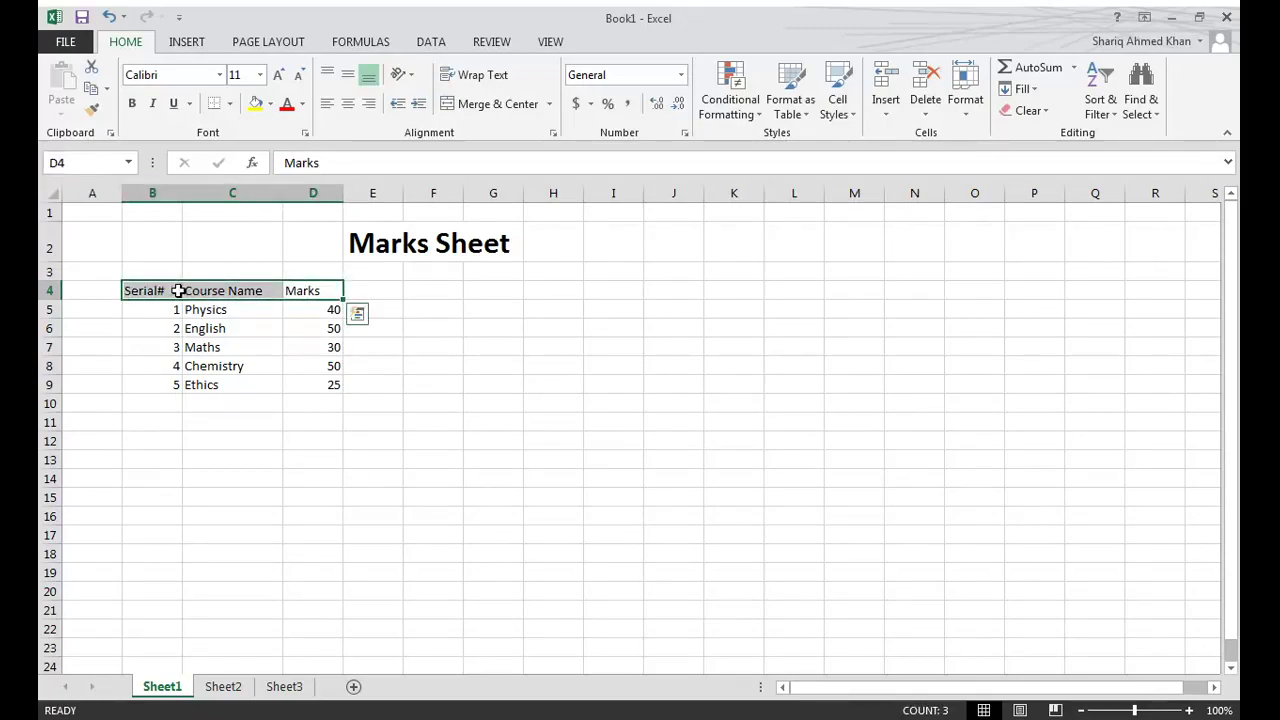
pyautogui.click(133, 105)
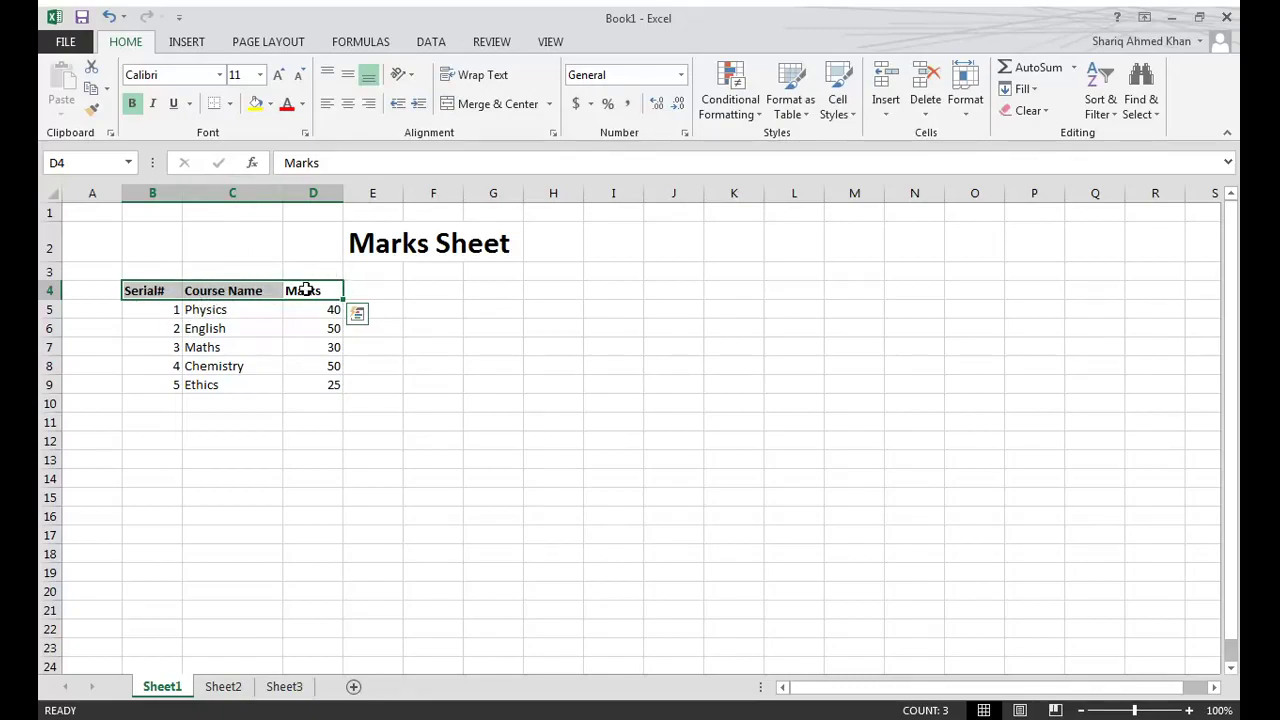
# - Fill the heading cells B4 to D4 with a light blue theme color
pyautogui.click(269, 106)
pyautogui.click(269, 106)
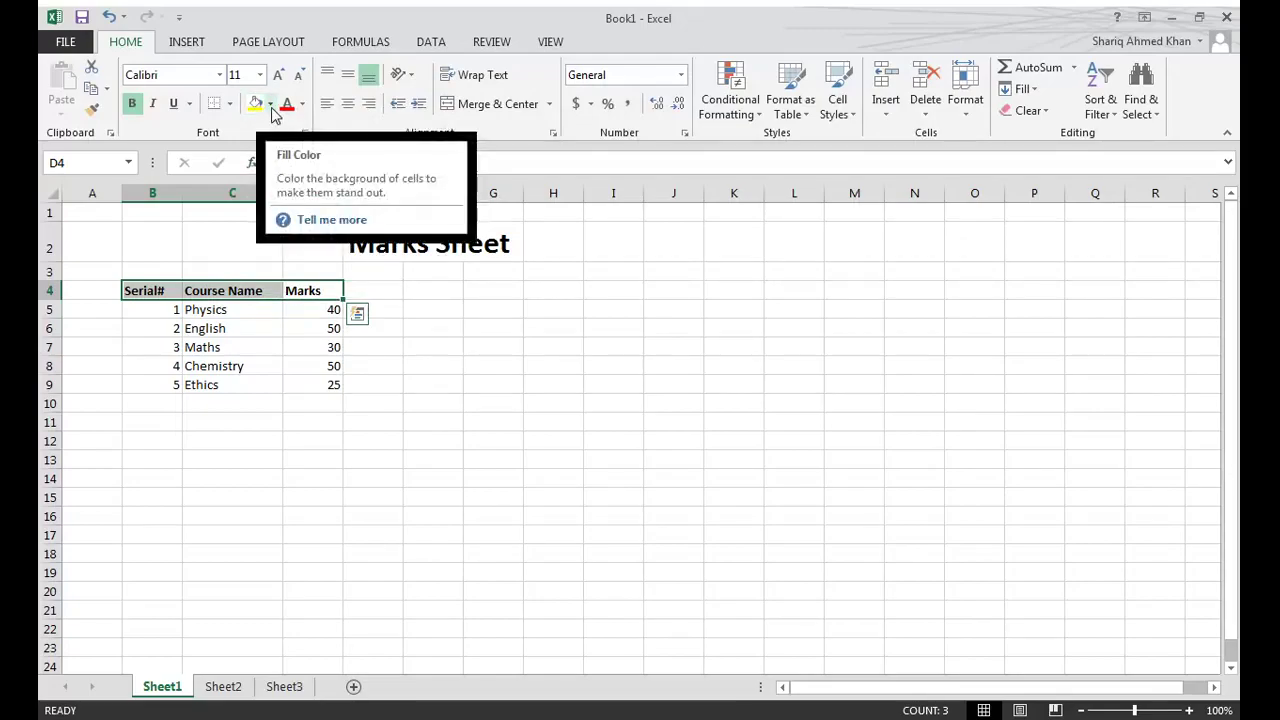
pyautogui.click(270, 106)
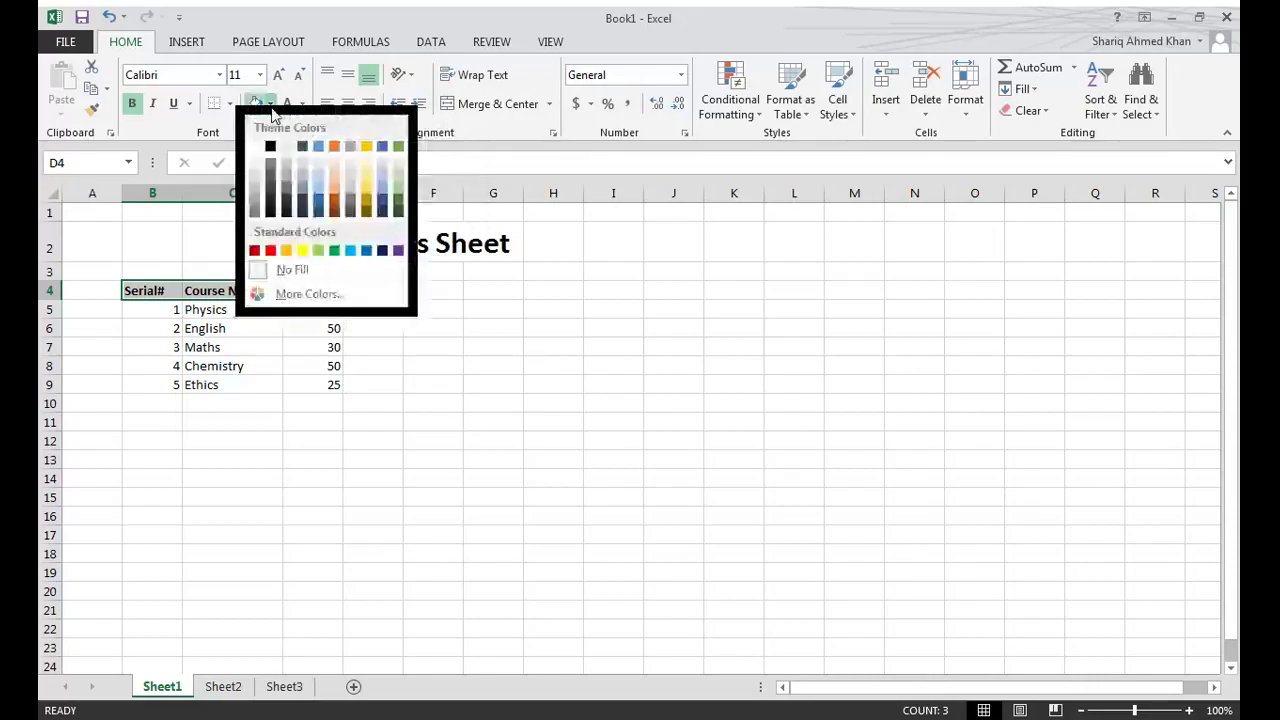
pyautogui.click(321, 190)
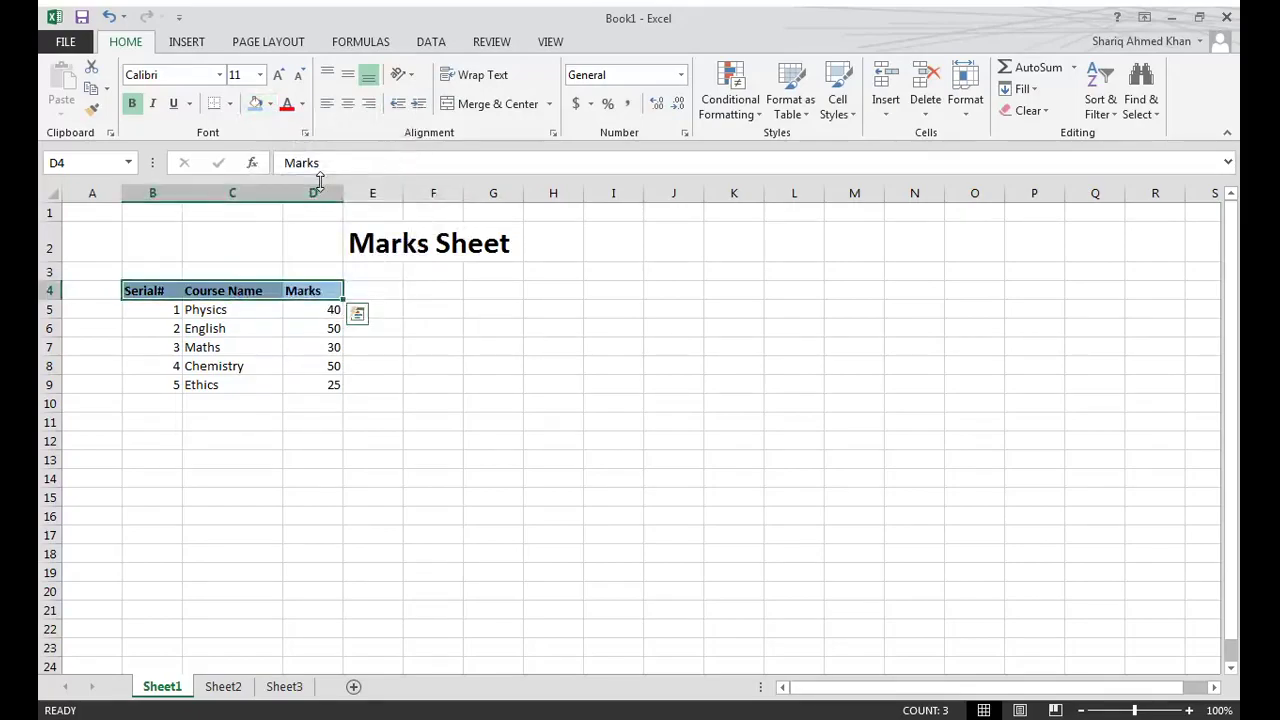
pyautogui.click(295, 370)
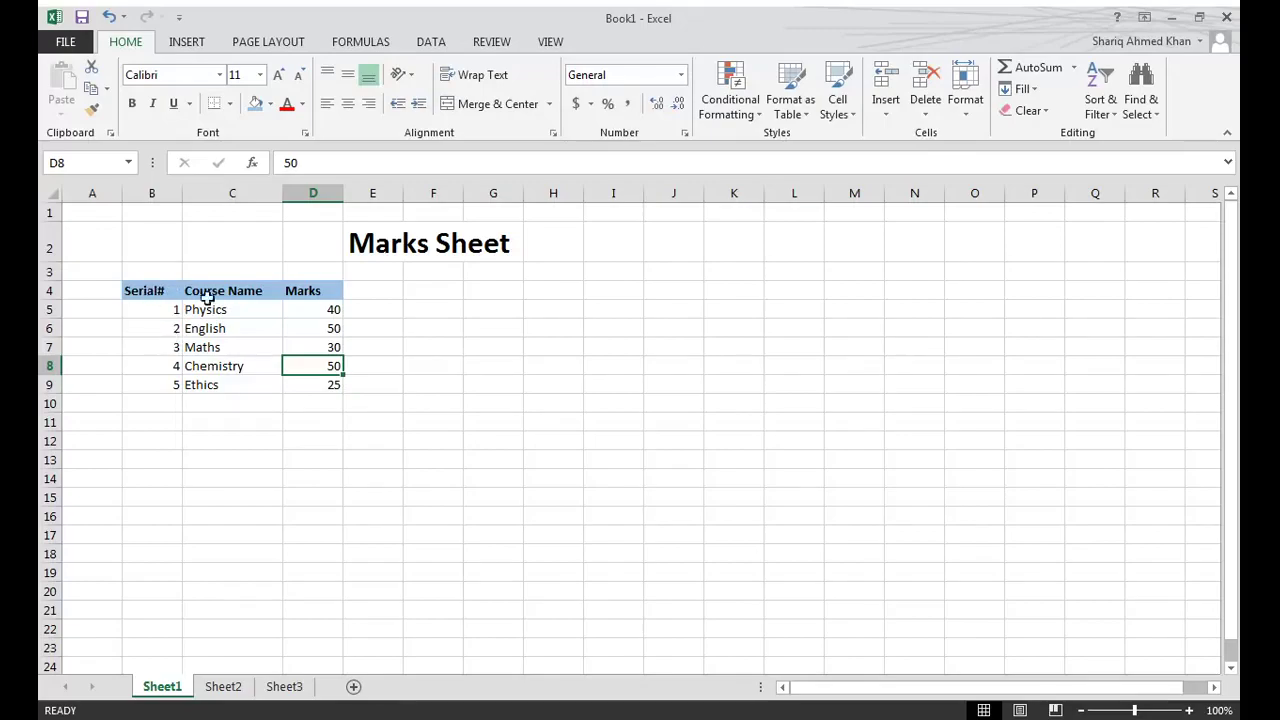
# - Apply All Borders to the table range B4:D10, including the empty row beneath the last course
pyautogui.click(140, 290)
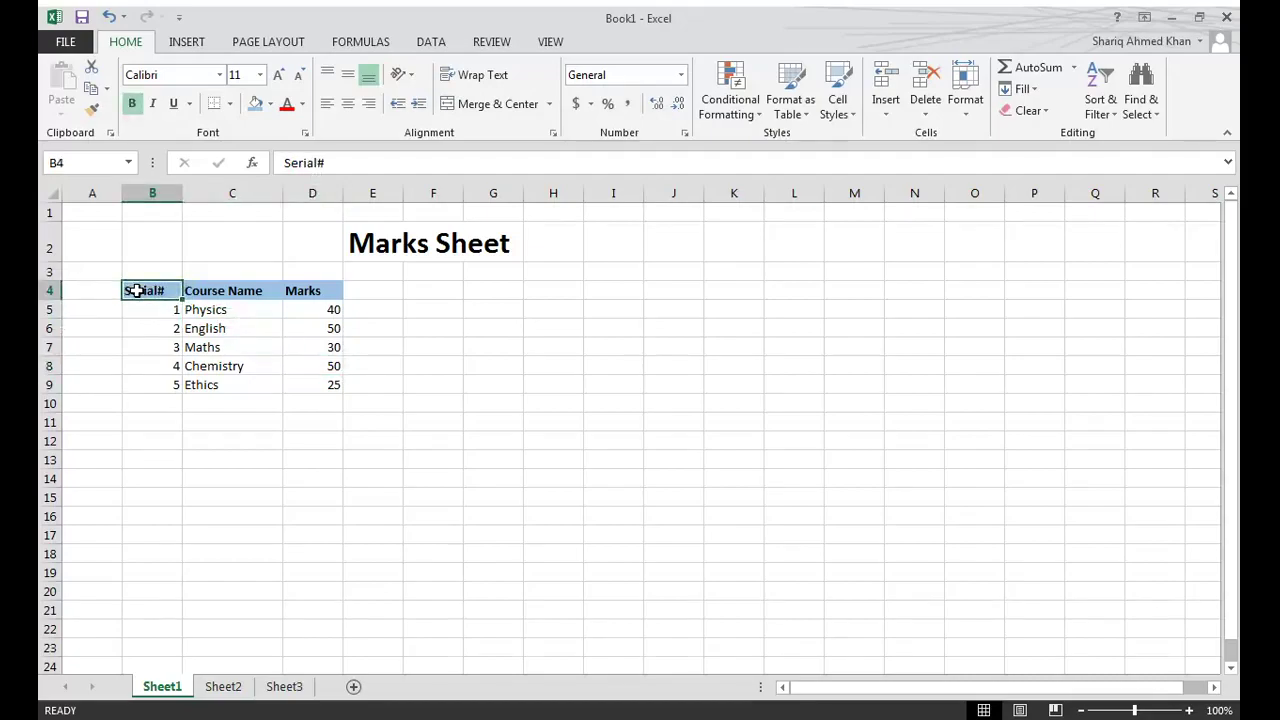
pyautogui.click(325, 382)
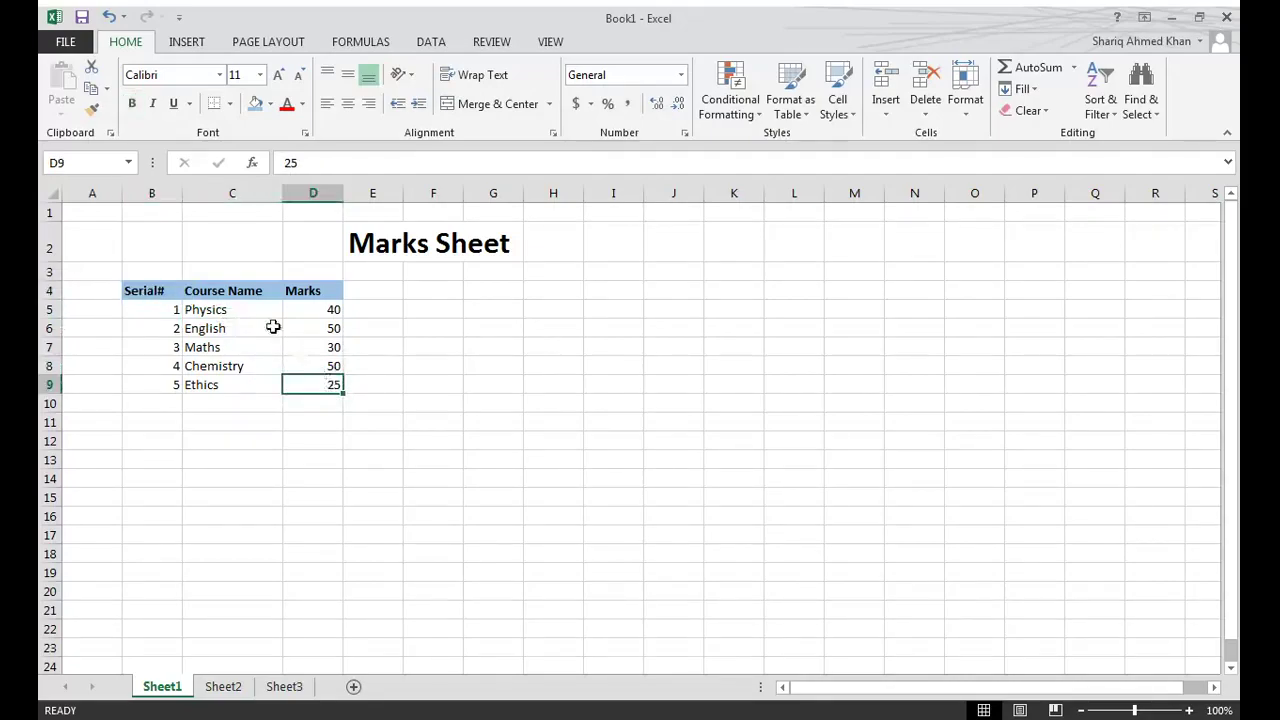
pyautogui.click(159, 288)
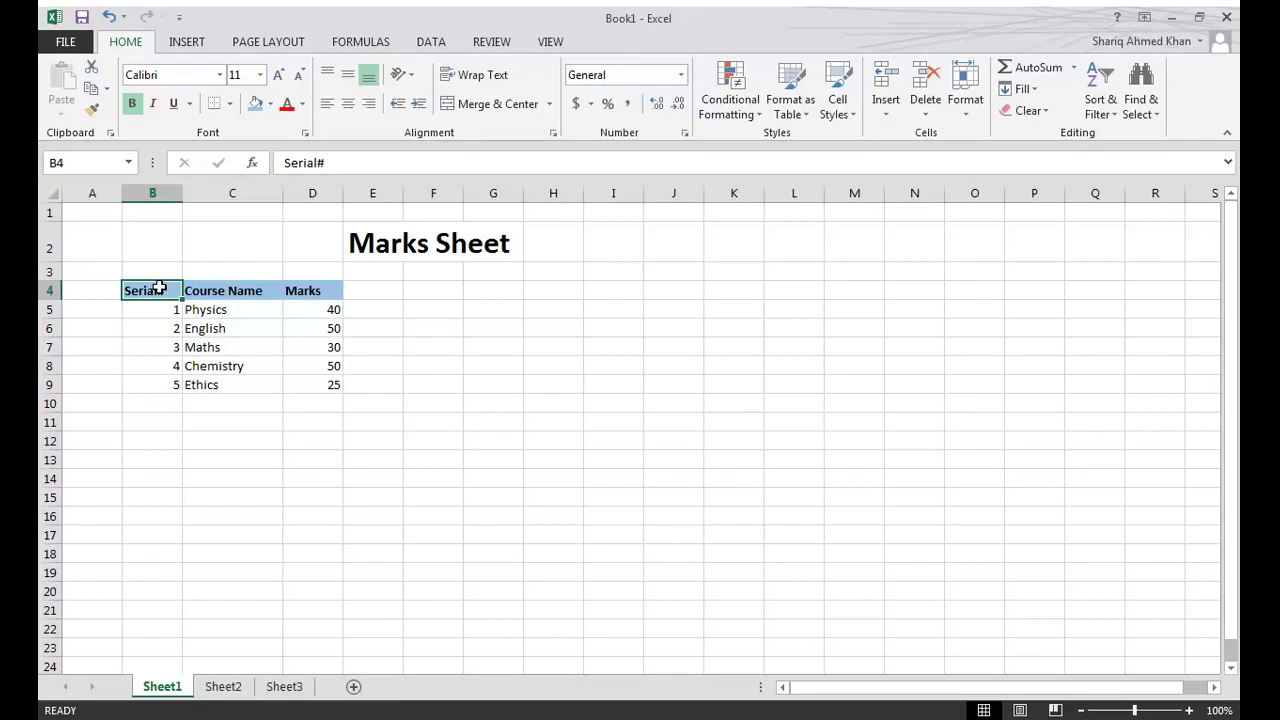
pyautogui.moveTo(159, 288); pyautogui.dragTo(310, 397)
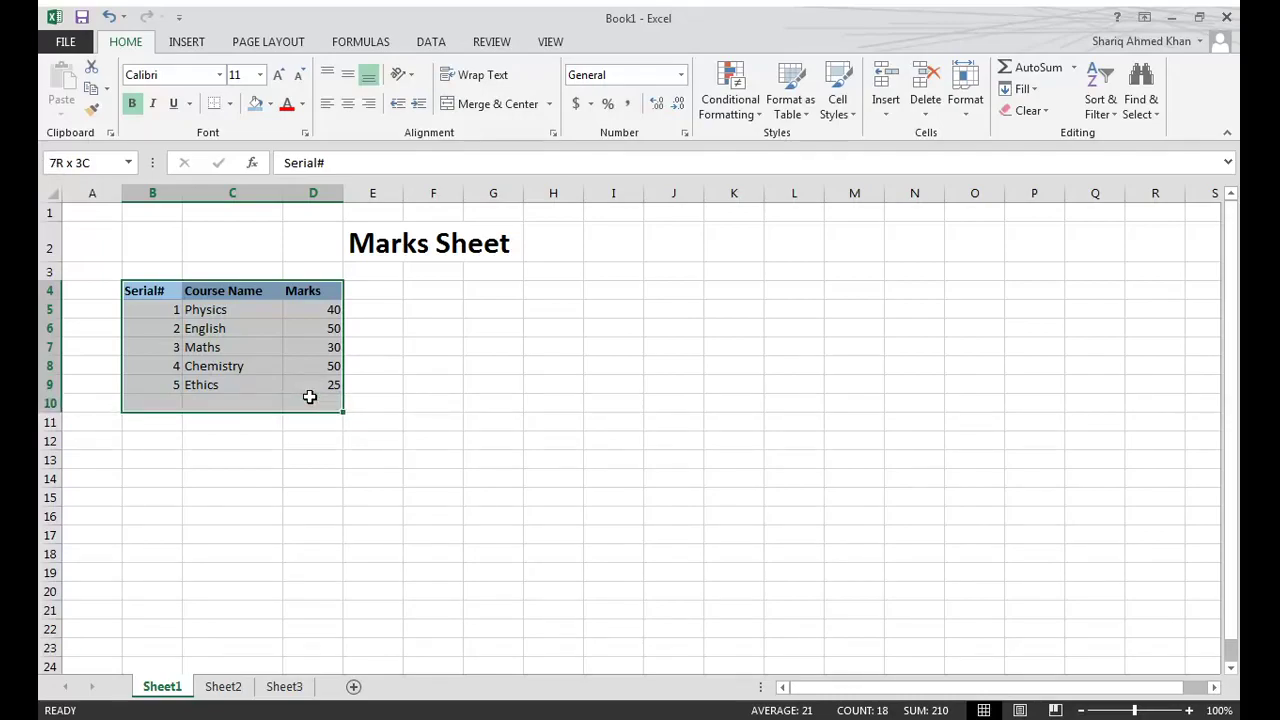
pyautogui.moveTo(310, 397); pyautogui.dragTo(311, 400)
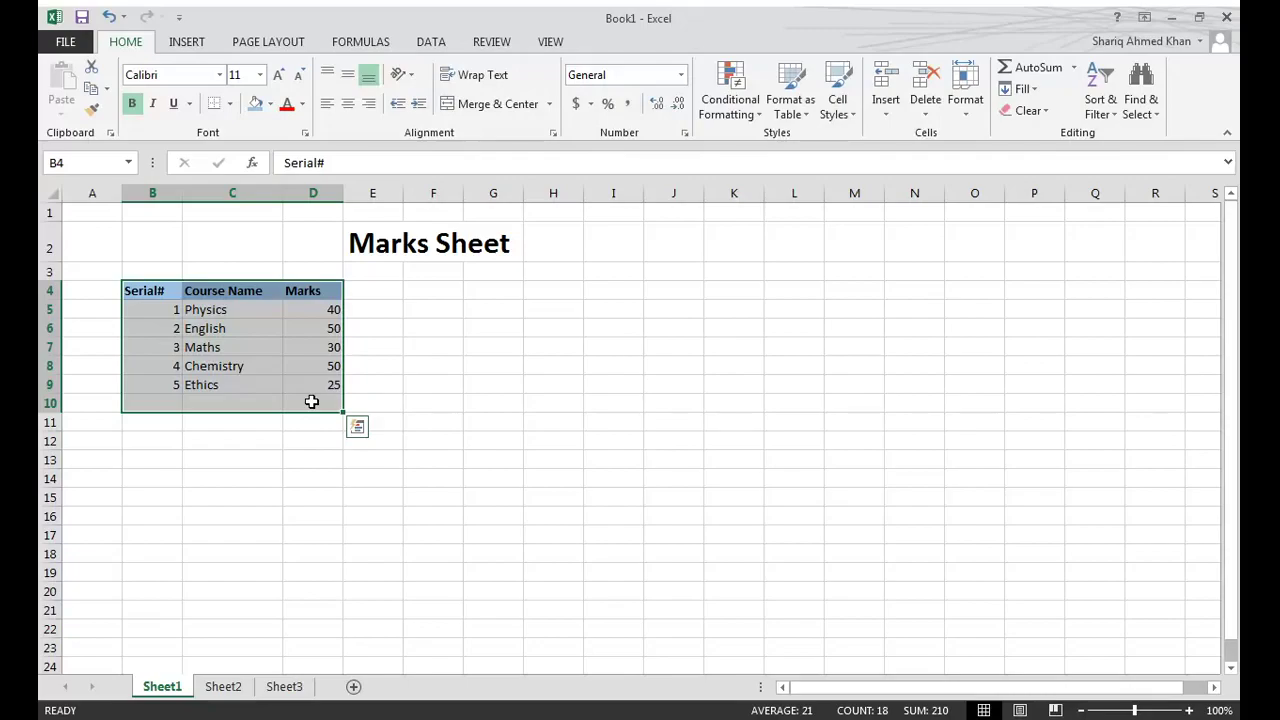
pyautogui.click(228, 105)
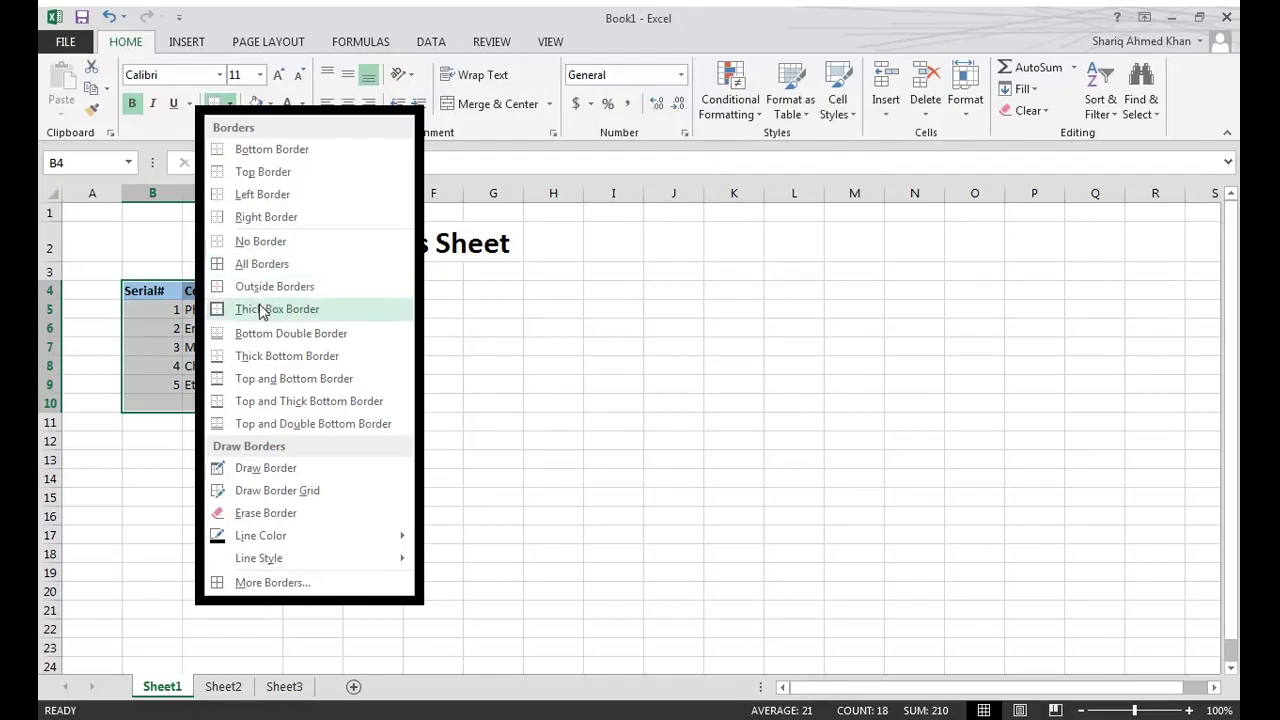
pyautogui.click(309, 266)
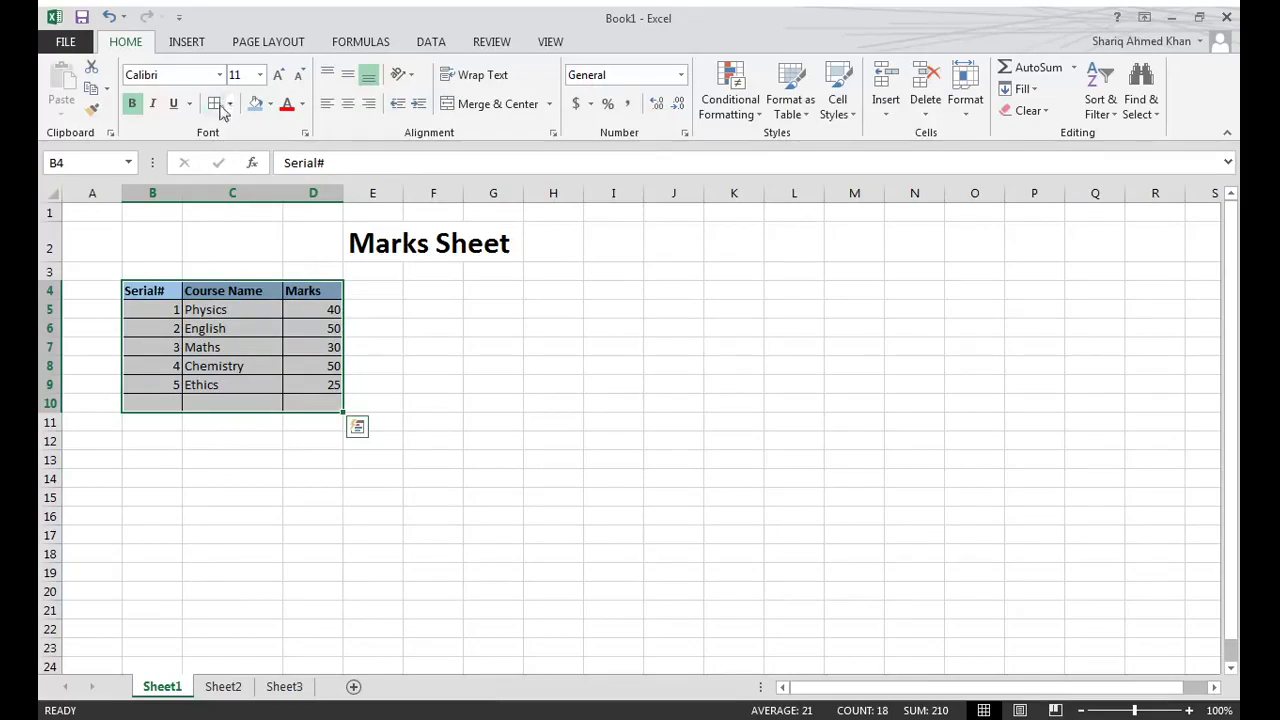
pyautogui.click(372, 307)
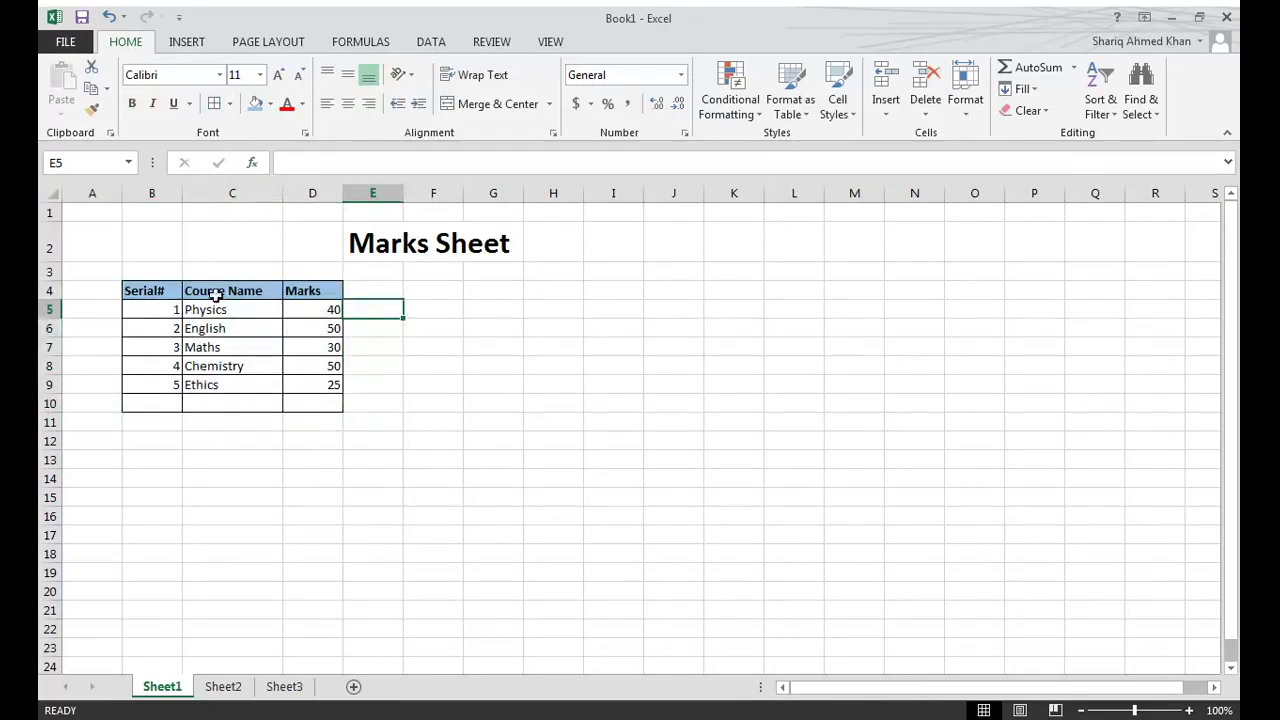
pyautogui.click(455, 387)
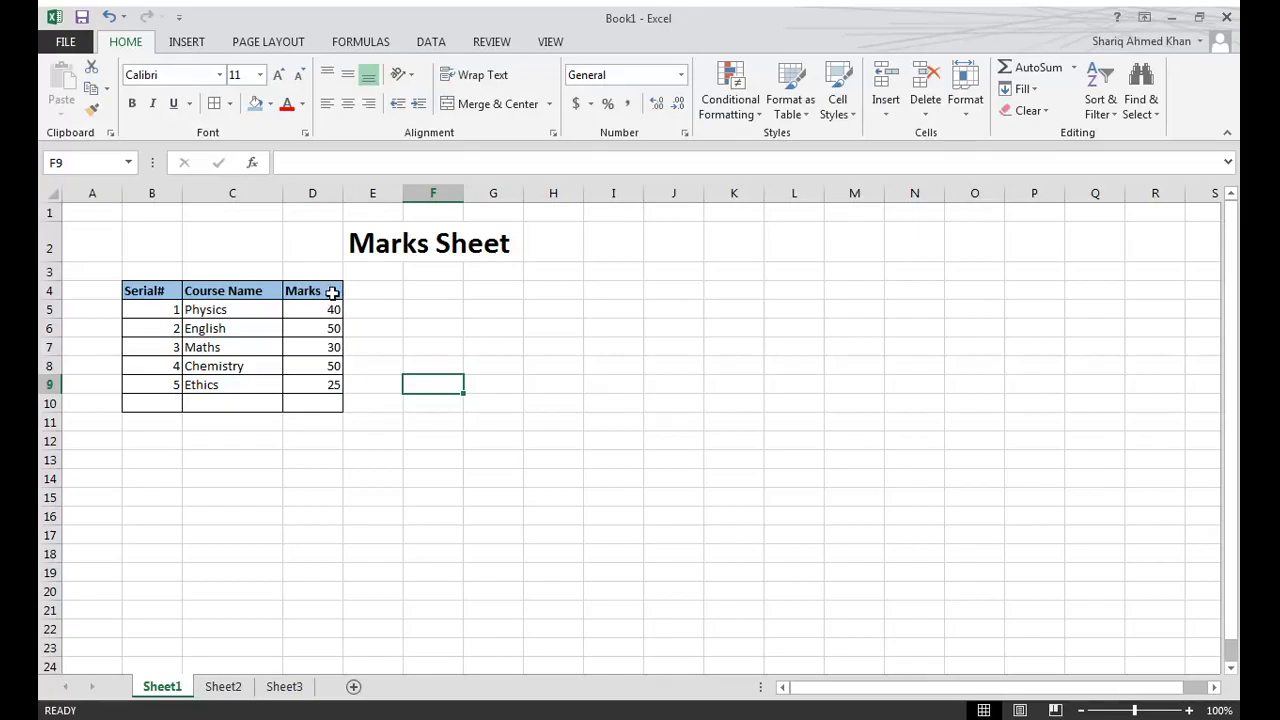
# - Total the course marks in cell D10 with the formula =SUM(D5:D9)
pyautogui.click(324, 402)
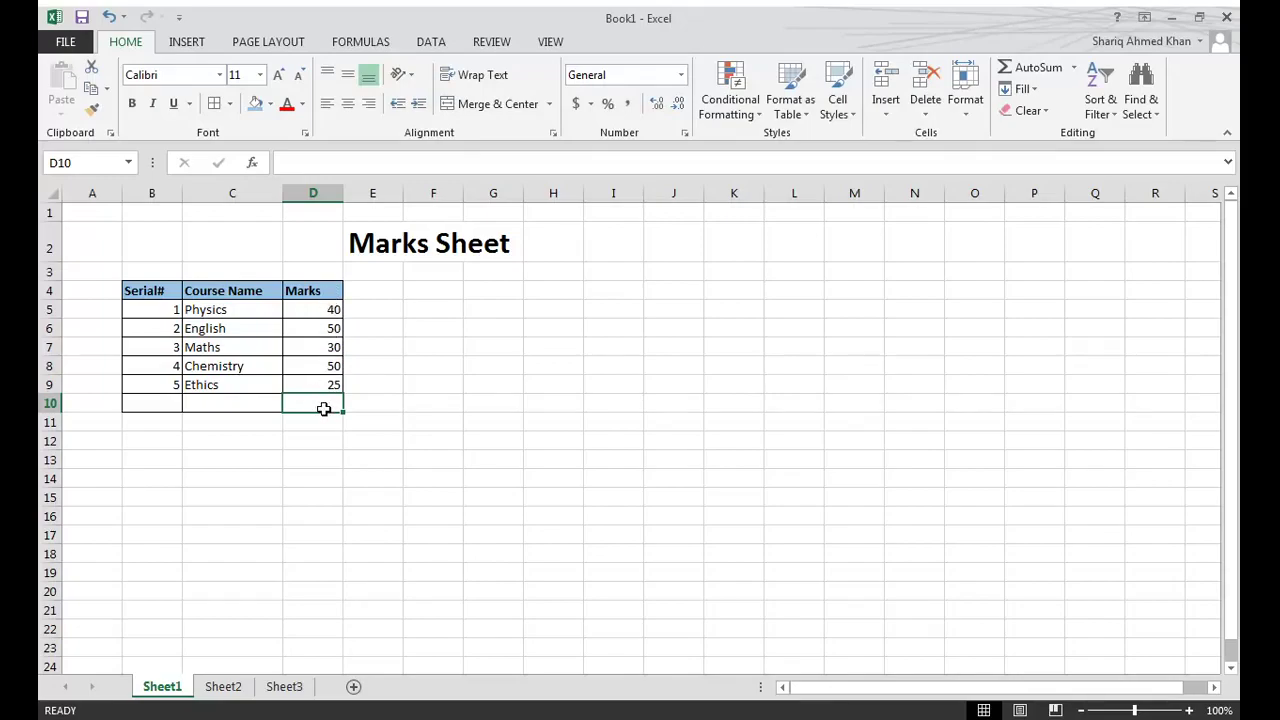
pyautogui.click(285, 163)
pyautogui.write('=')
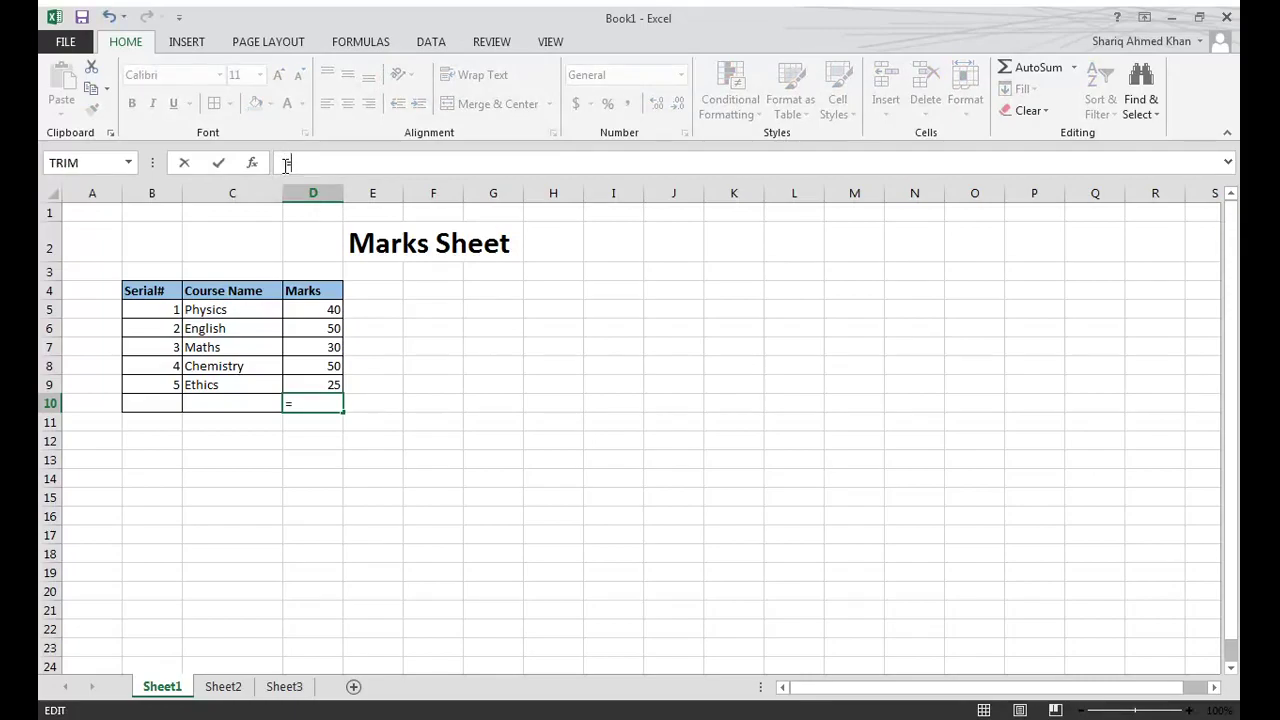
pyautogui.write('S')
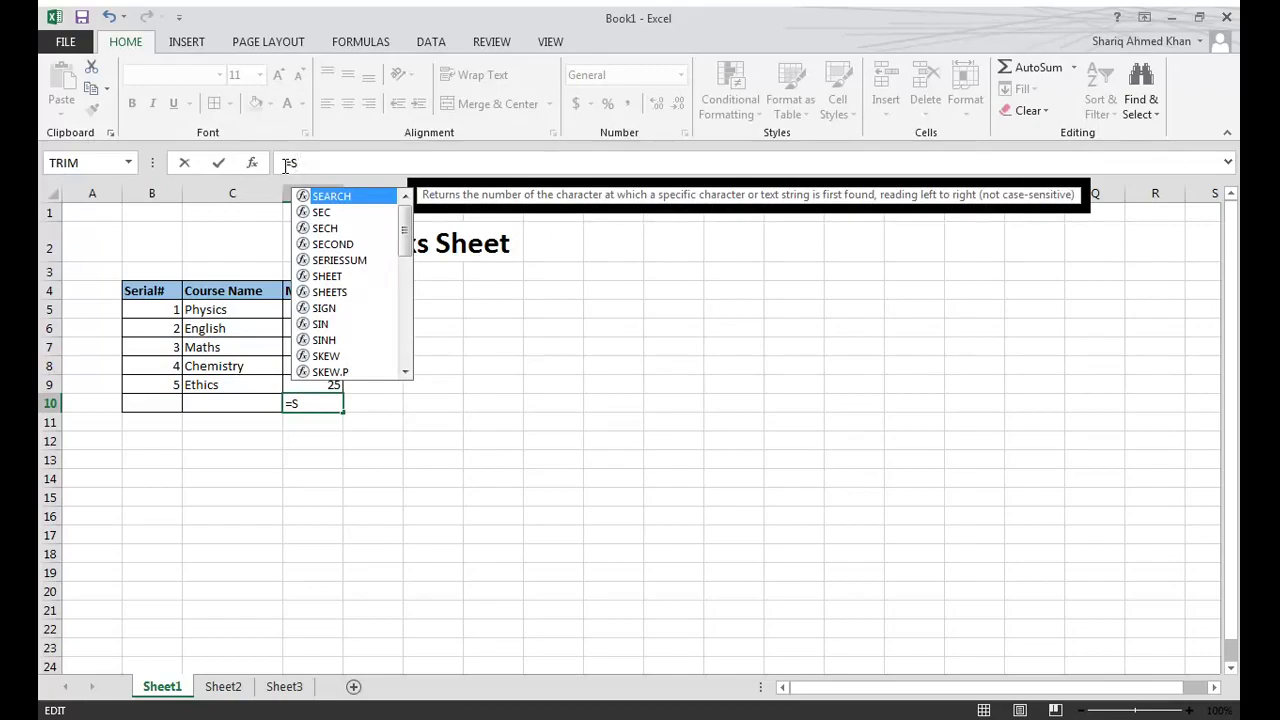
pyautogui.write('UM')
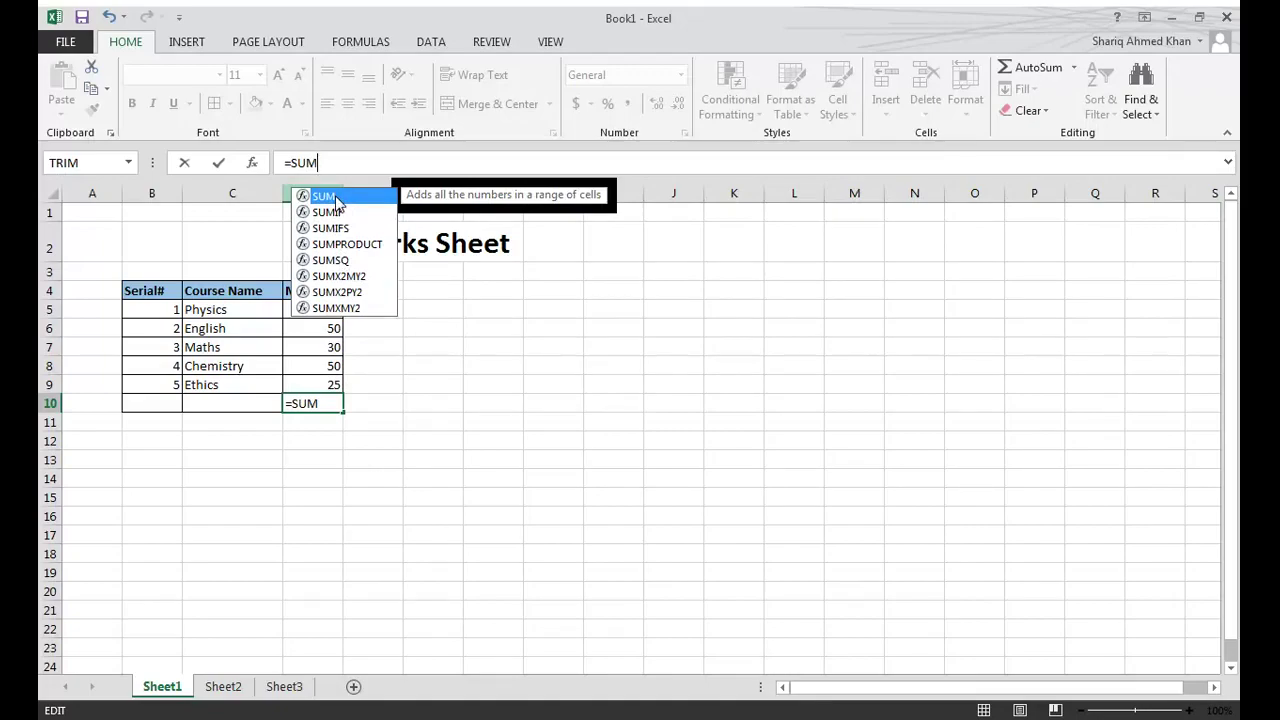
pyautogui.click(337, 166)
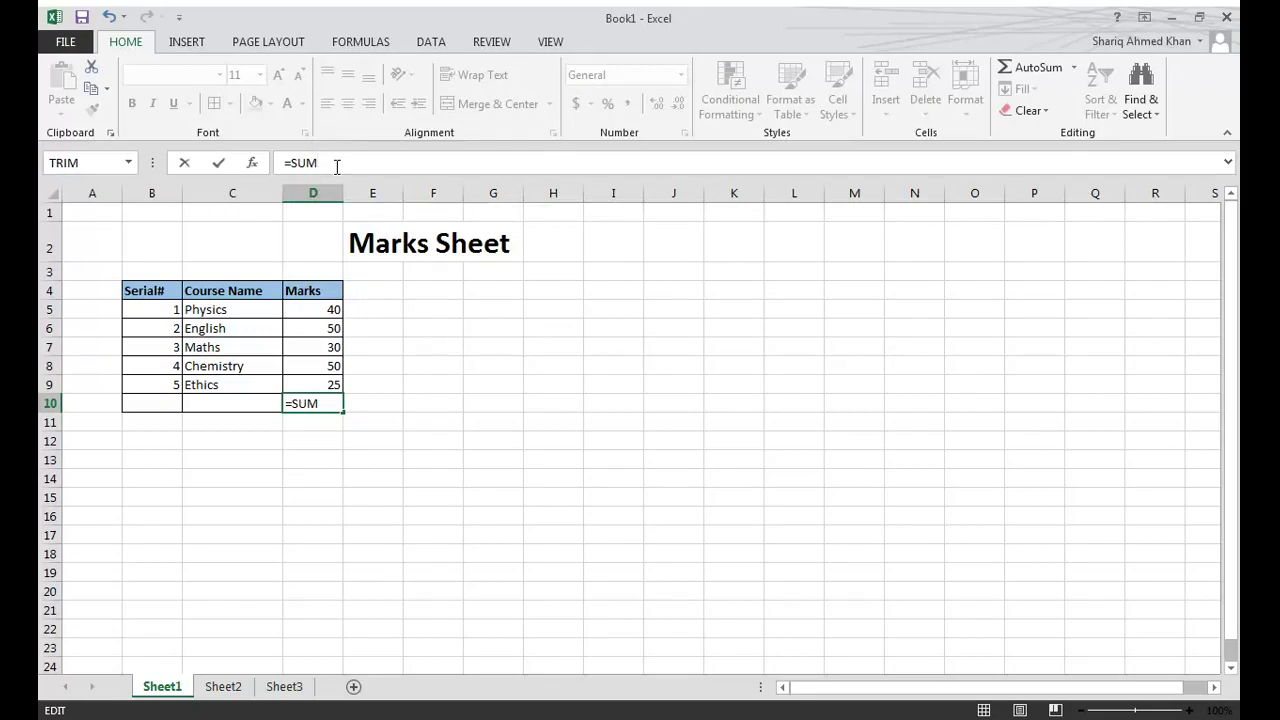
pyautogui.write('(')
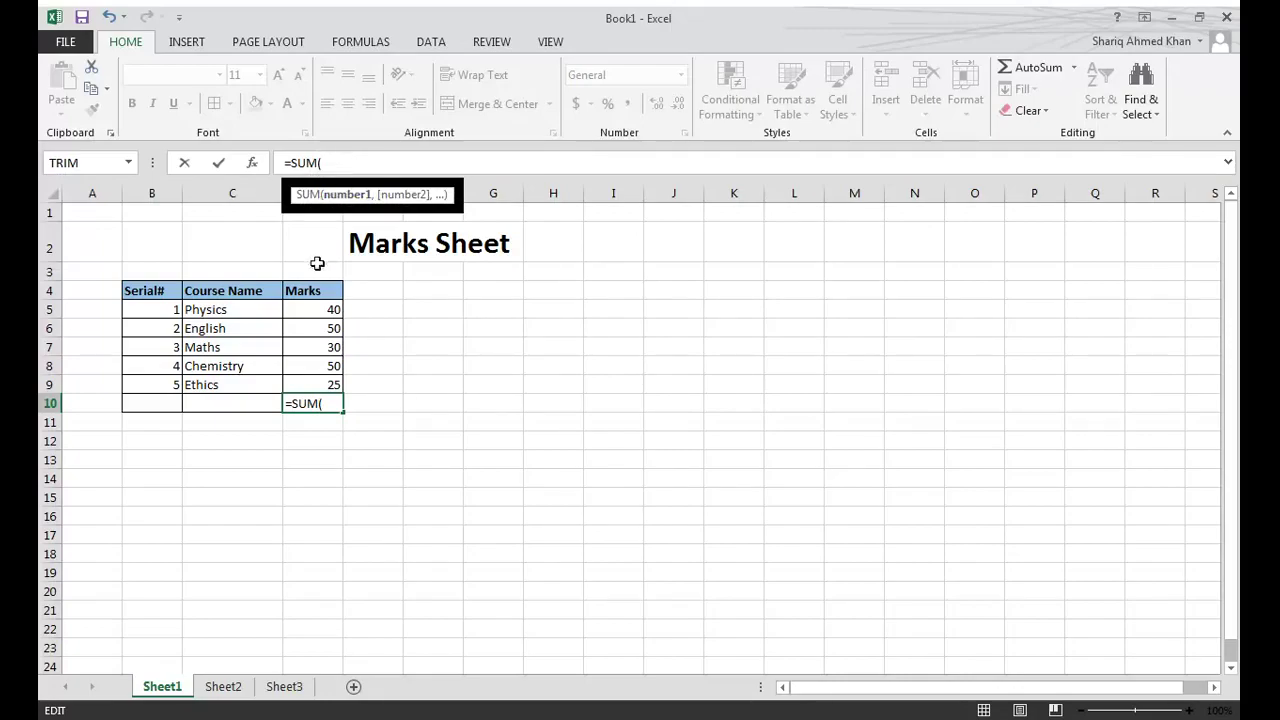
pyautogui.click(321, 305)
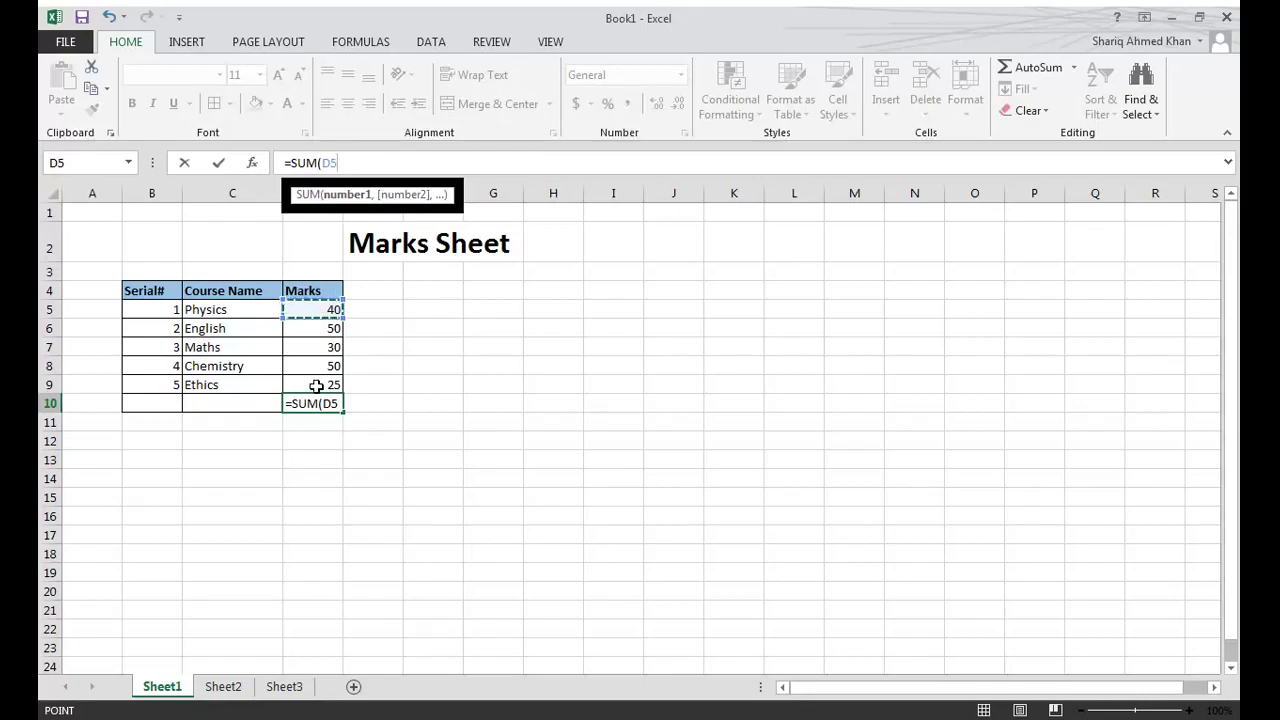
pyautogui.press('F8')
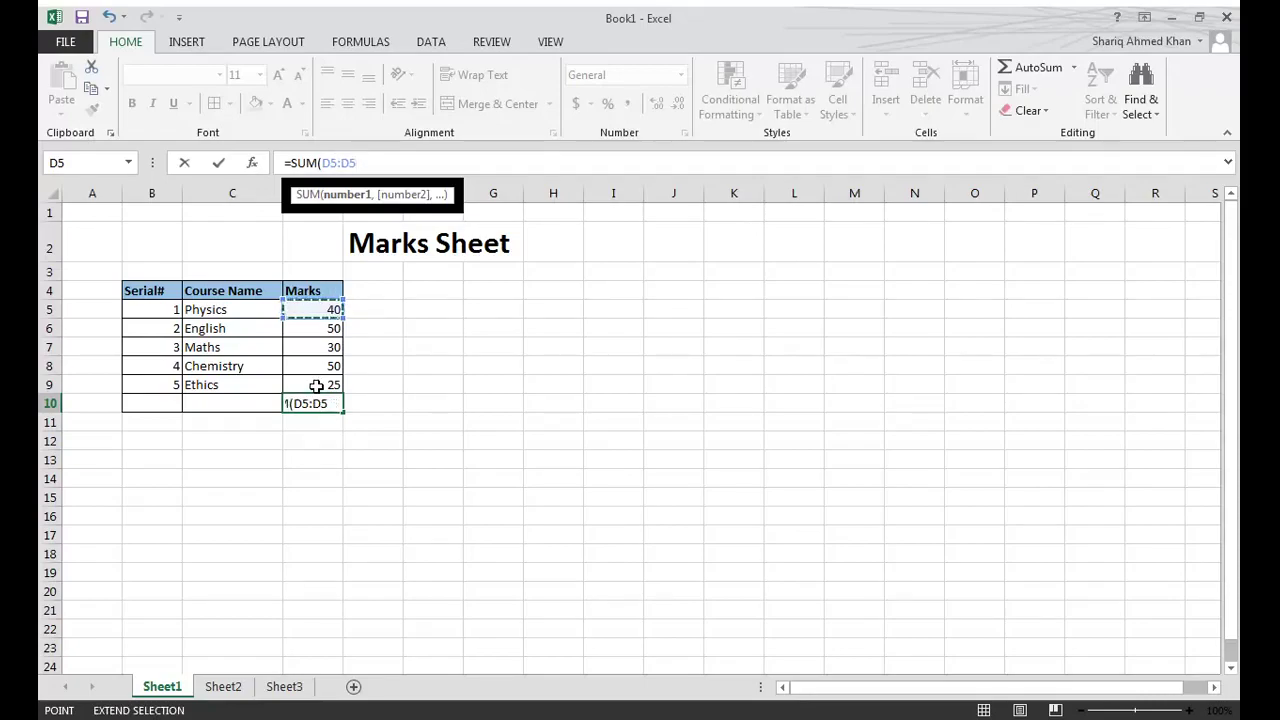
pyautogui.click(316, 386)
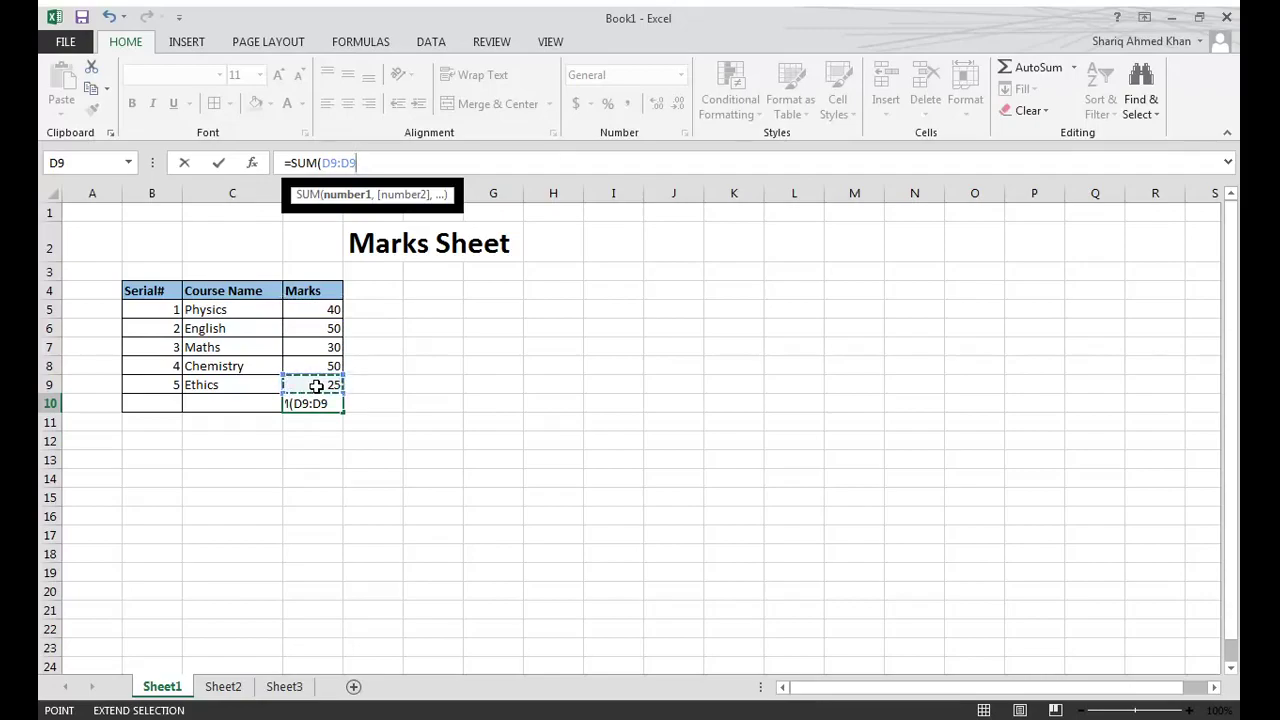
pyautogui.click(322, 311)
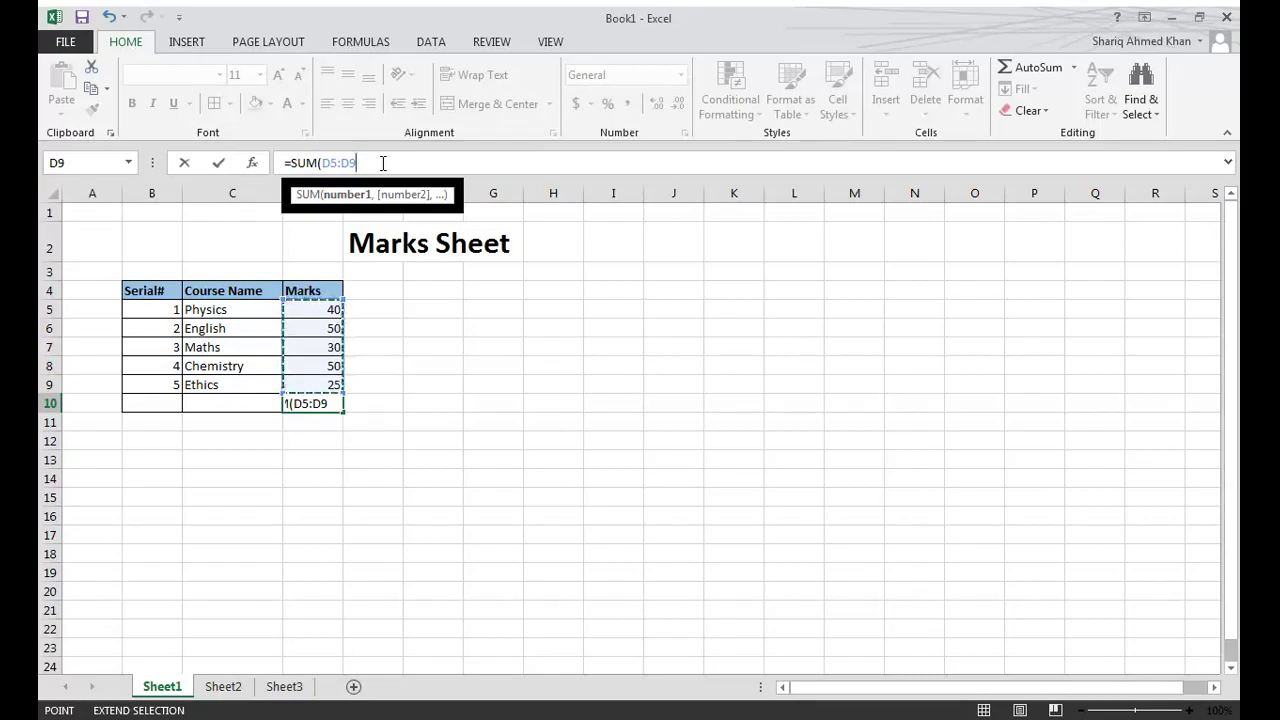
pyautogui.write(')')
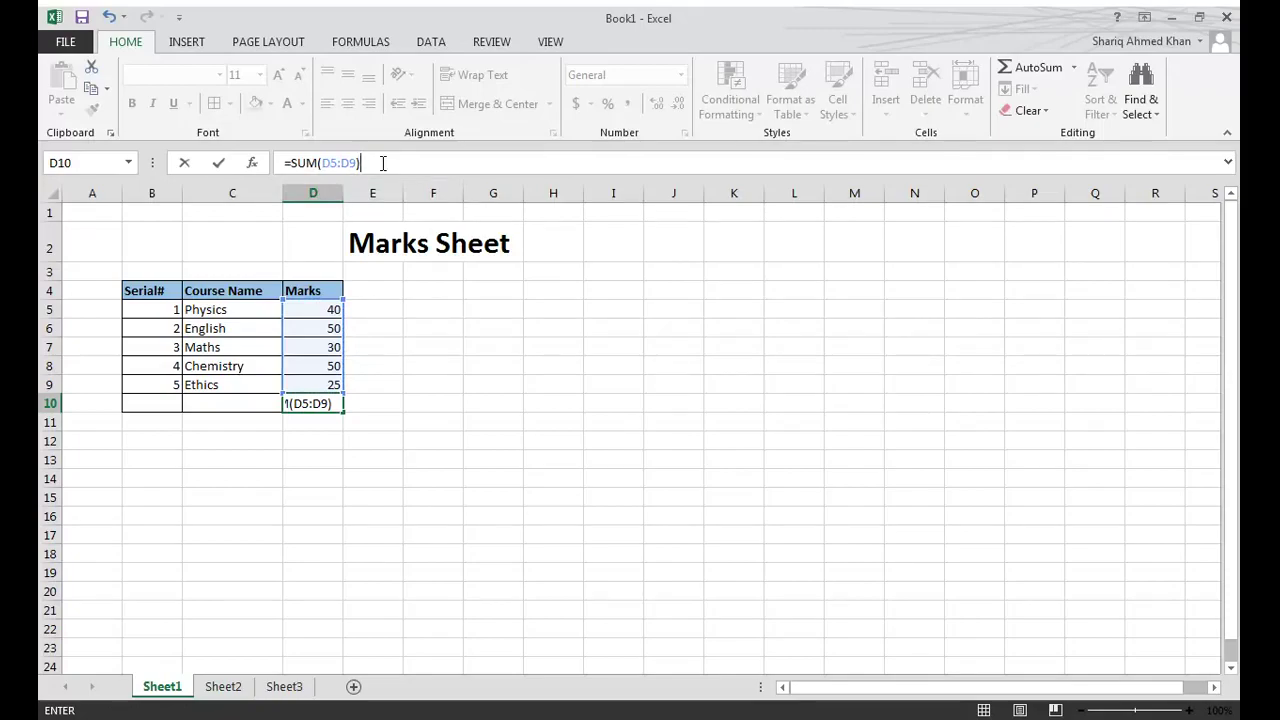
pyautogui.press('Return')
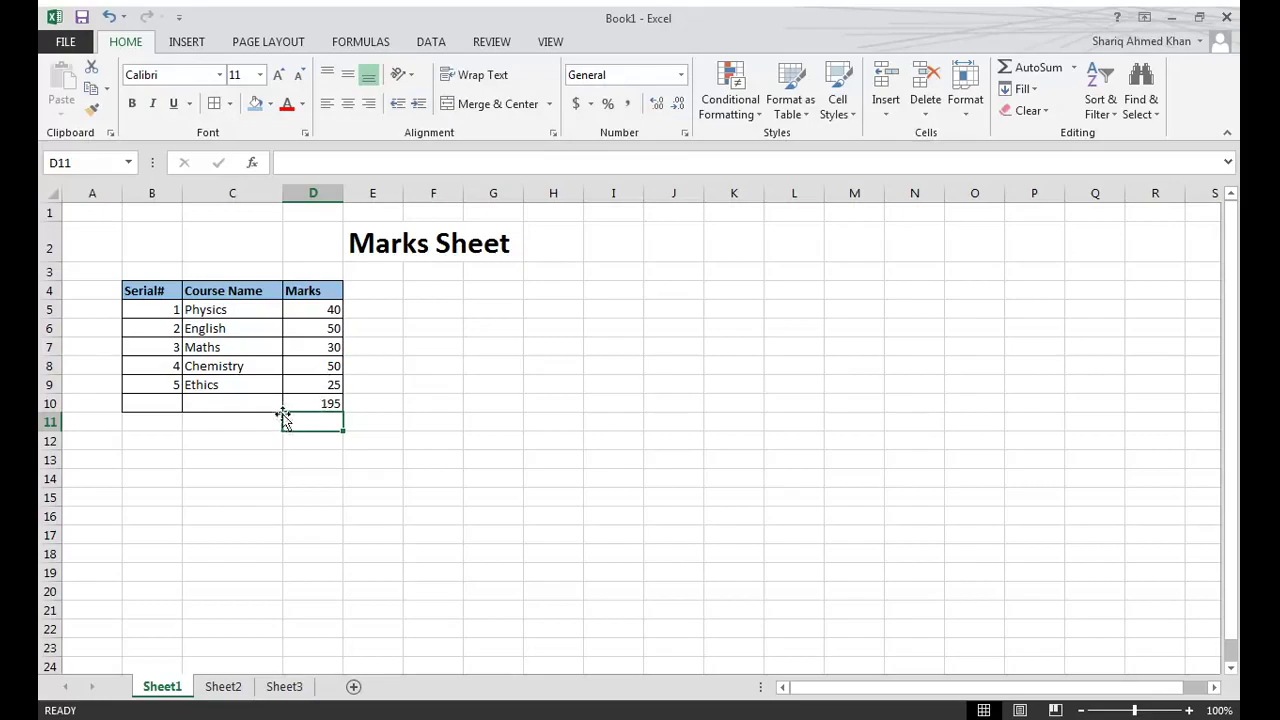
# - Label the total row by entering SUM in cell C10
pyautogui.click(224, 408)
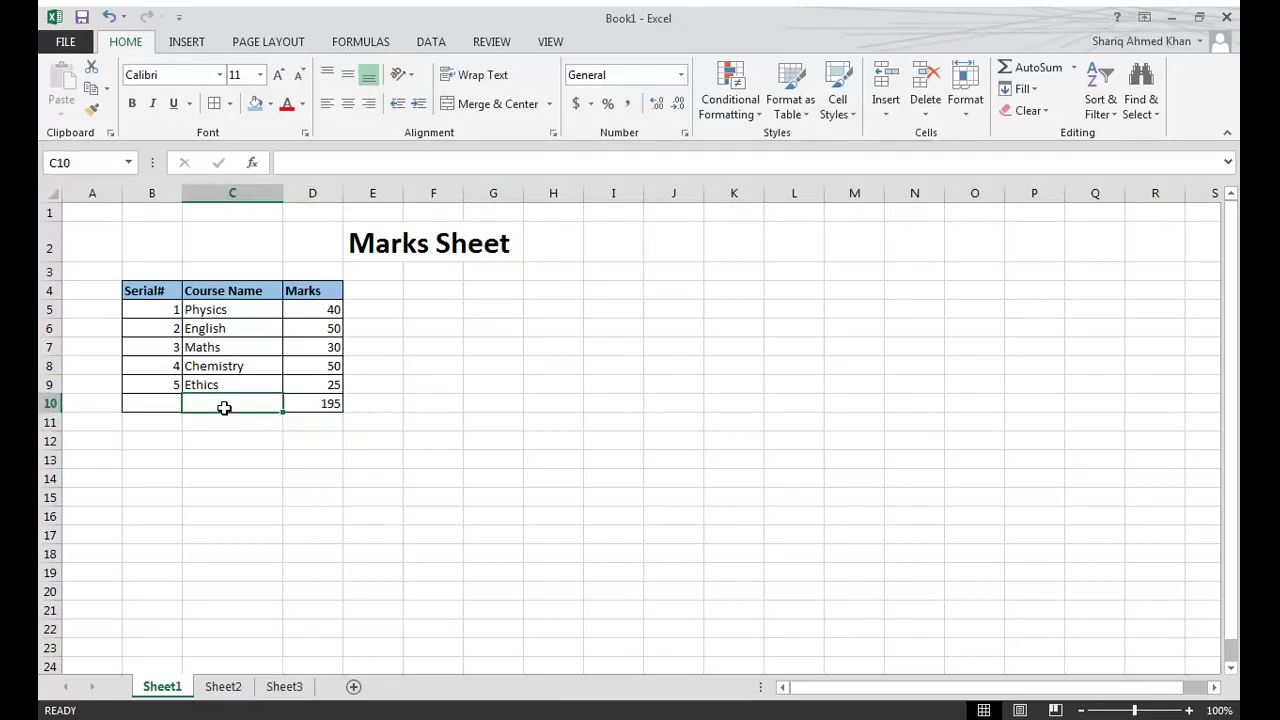
pyautogui.write('SUM')
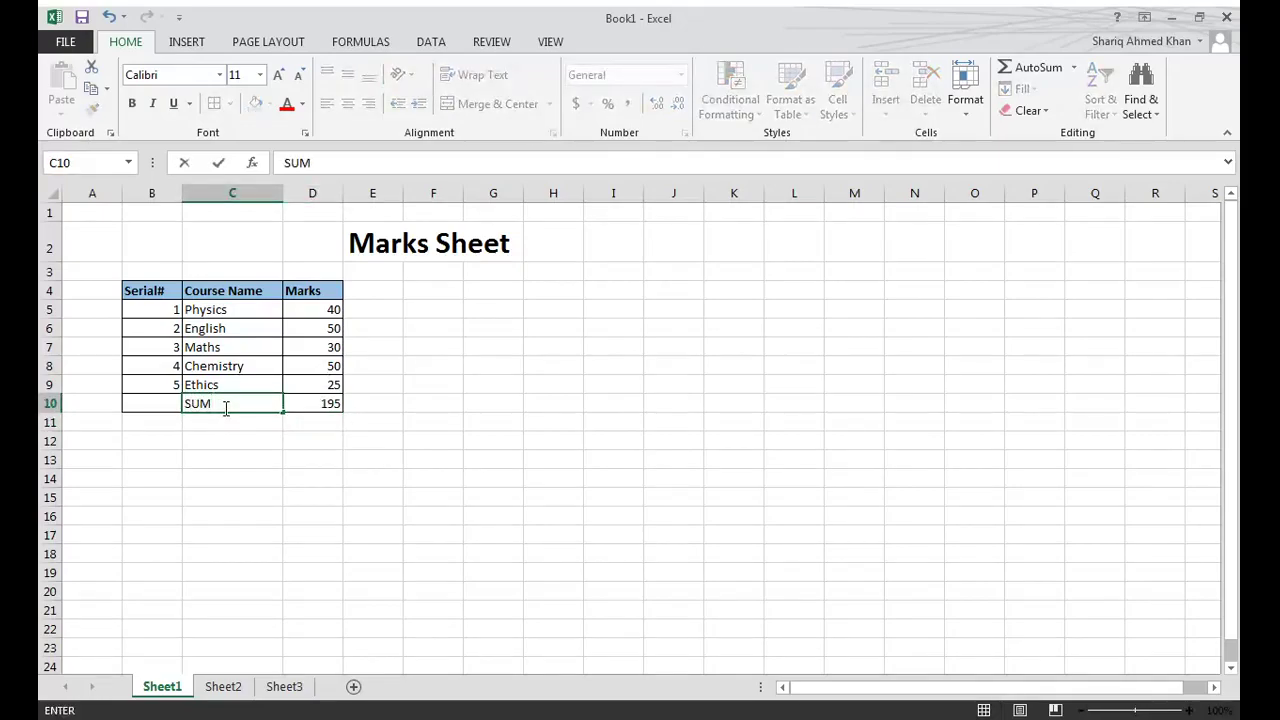
pyautogui.click(386, 471)
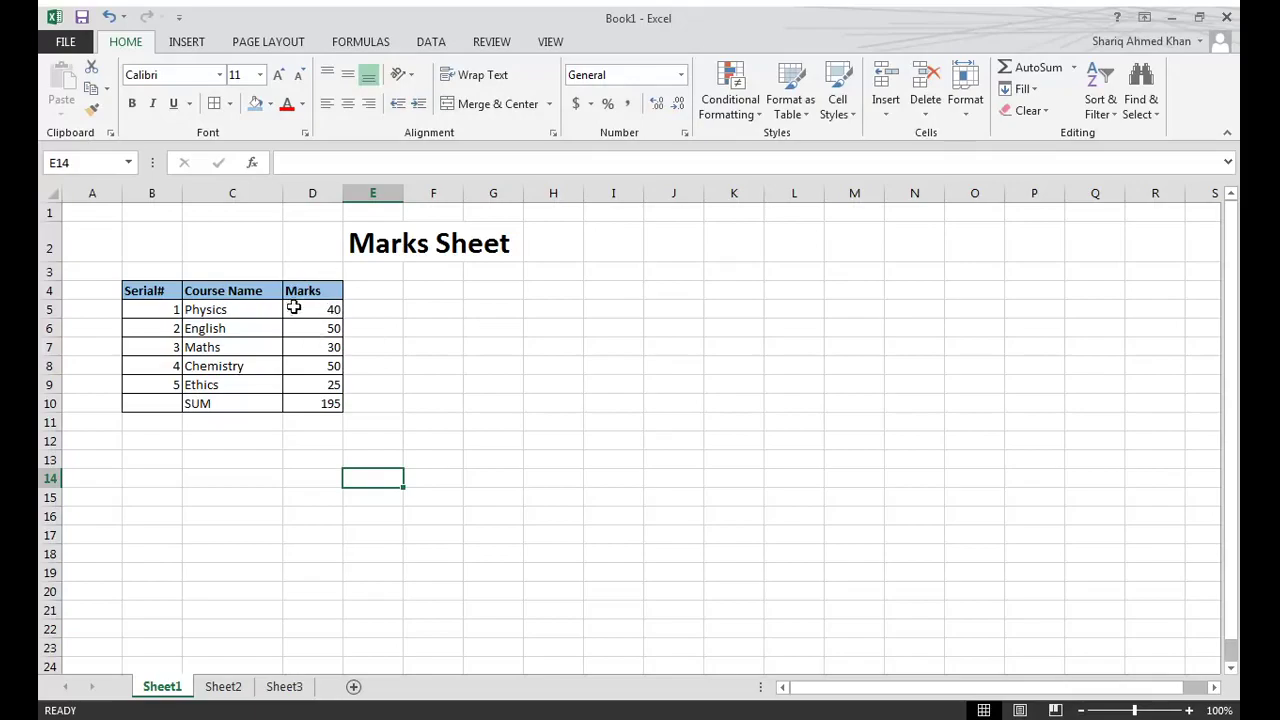
# - Change the marks of all five courses in cells D5 to D9 to 10 each
pyautogui.click(314, 309)
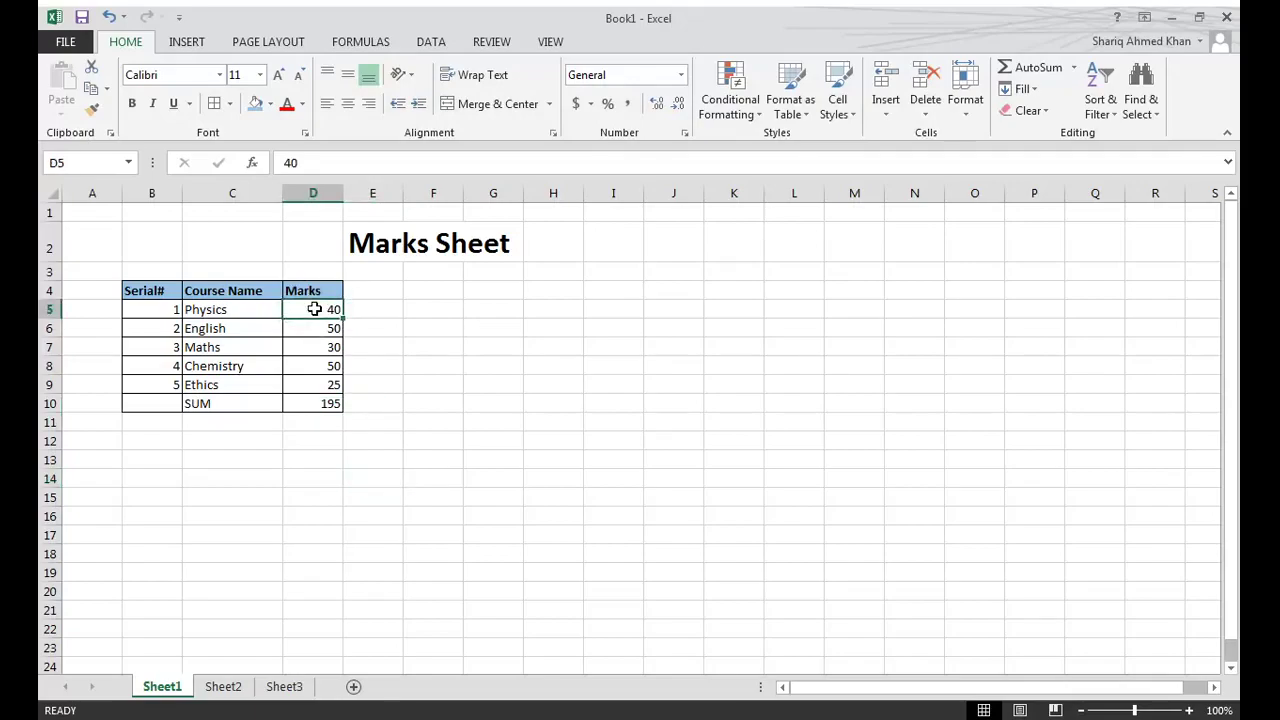
pyautogui.write('10')
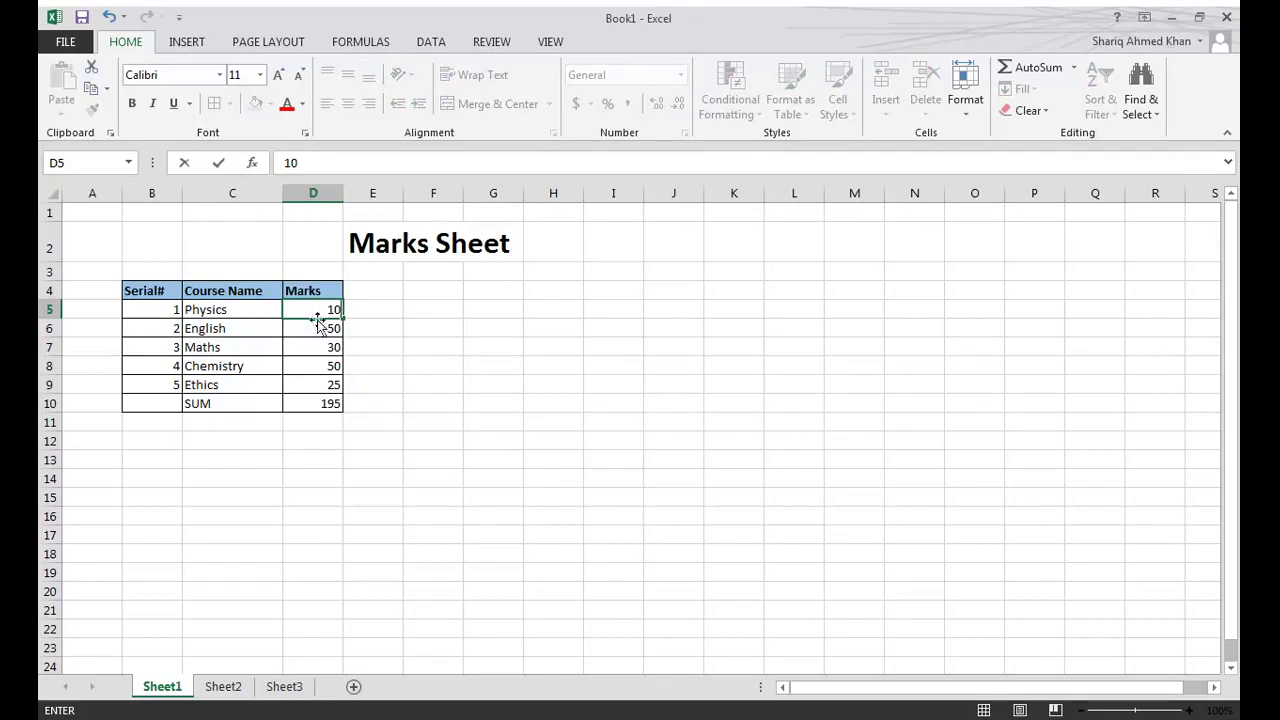
pyautogui.click(316, 325)
pyautogui.write('2')
pyautogui.press('BackSpace')
pyautogui.write('10')
pyautogui.click(331, 359)
pyautogui.click(331, 345)
pyautogui.write('10')
pyautogui.click(331, 365)
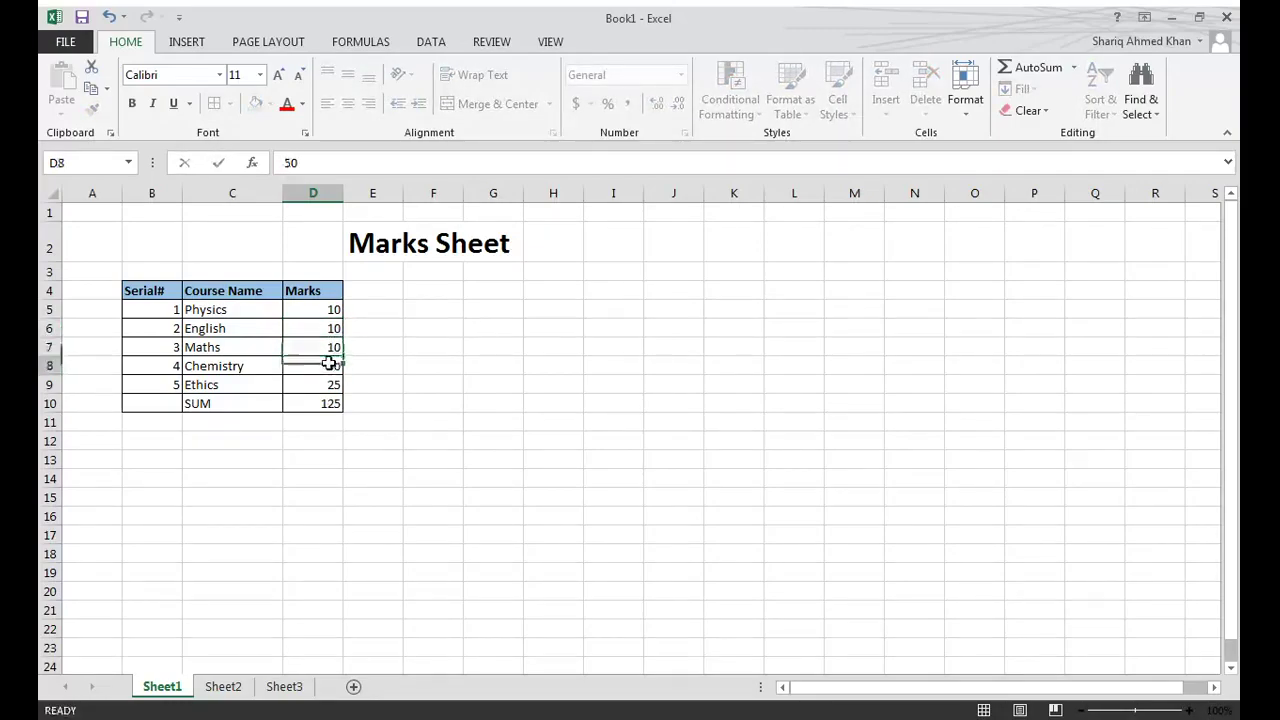
pyautogui.write('10')
pyautogui.click(330, 384)
pyautogui.write('10')
pyautogui.press('Return')
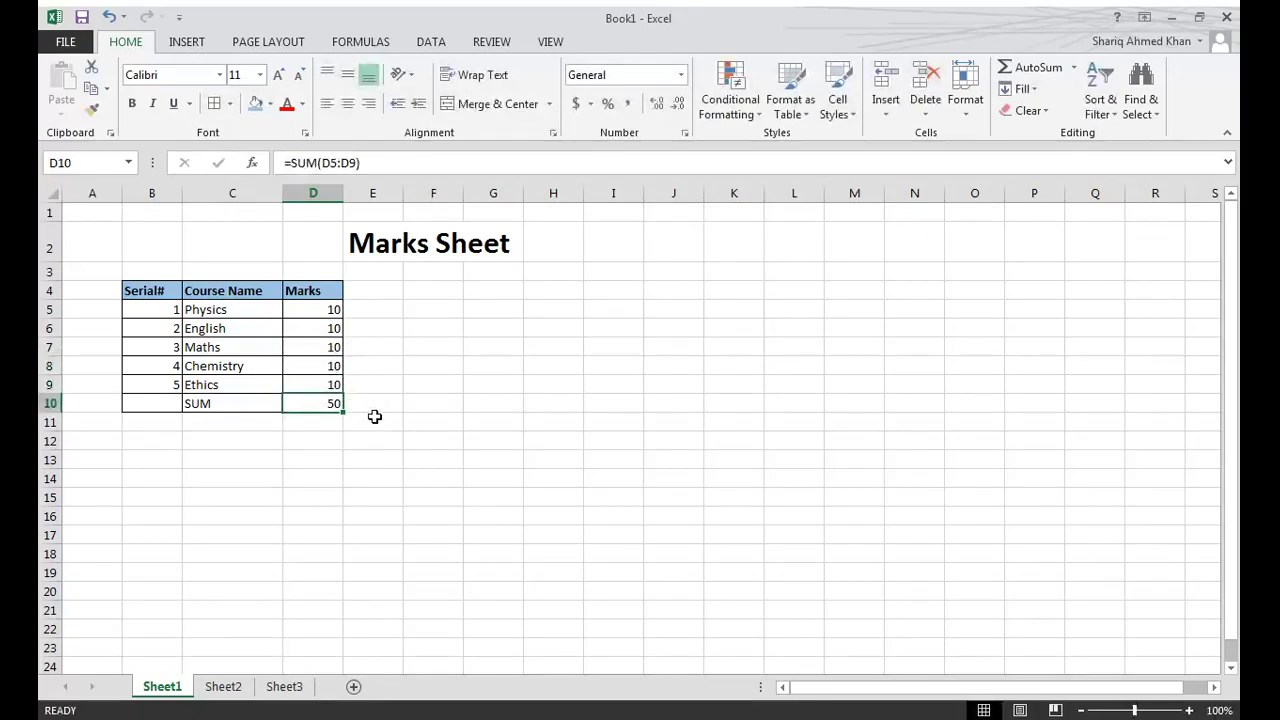
pyautogui.click(374, 416)
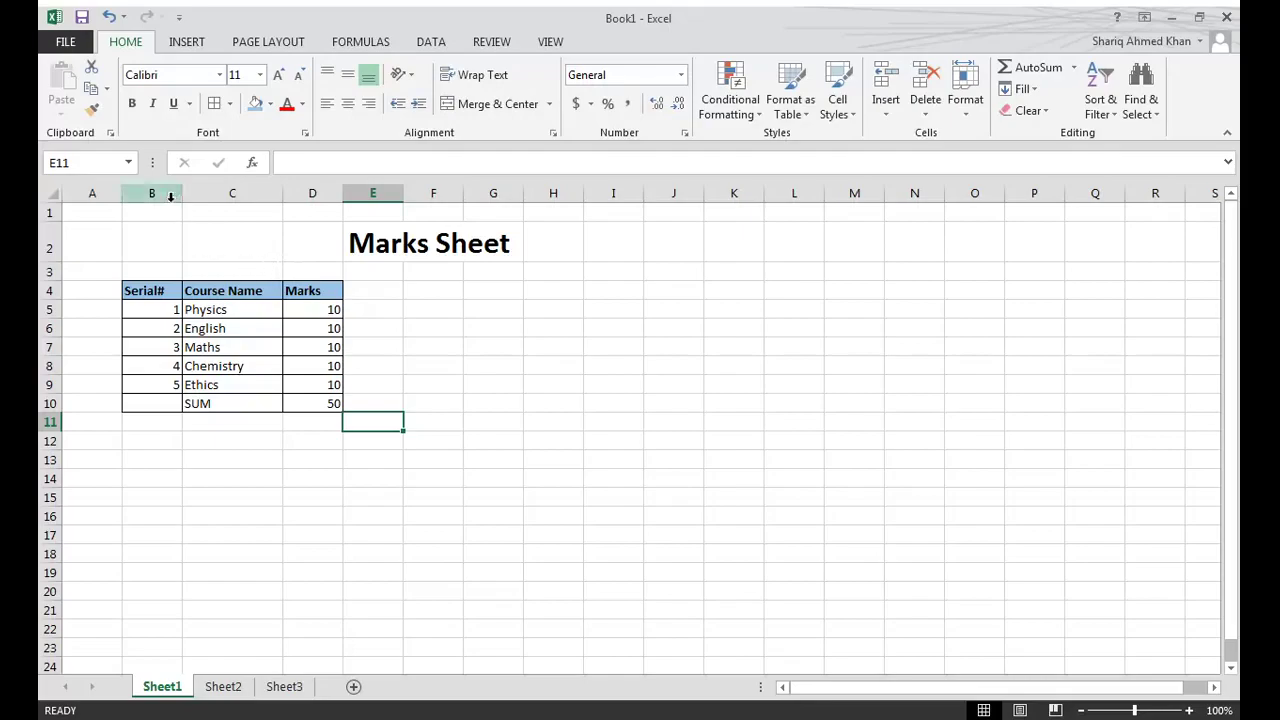
# - Start saving the new workbook to the computer
pyautogui.click(84, 18)
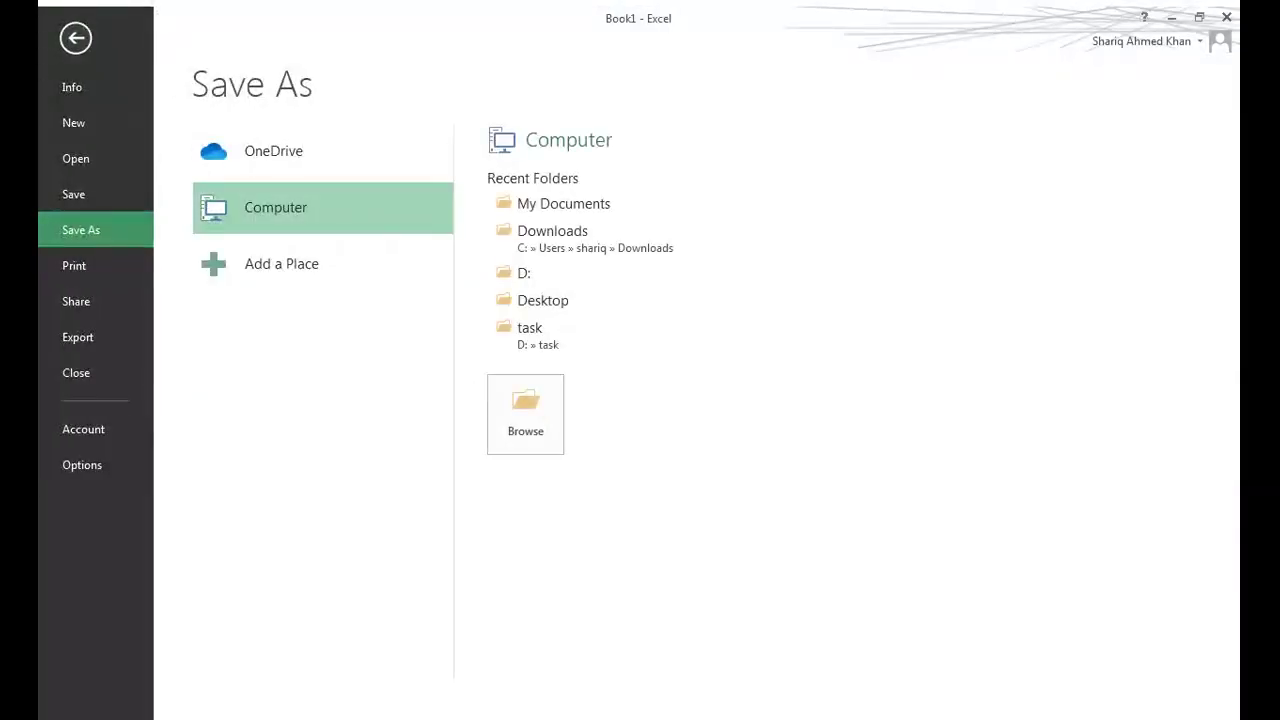